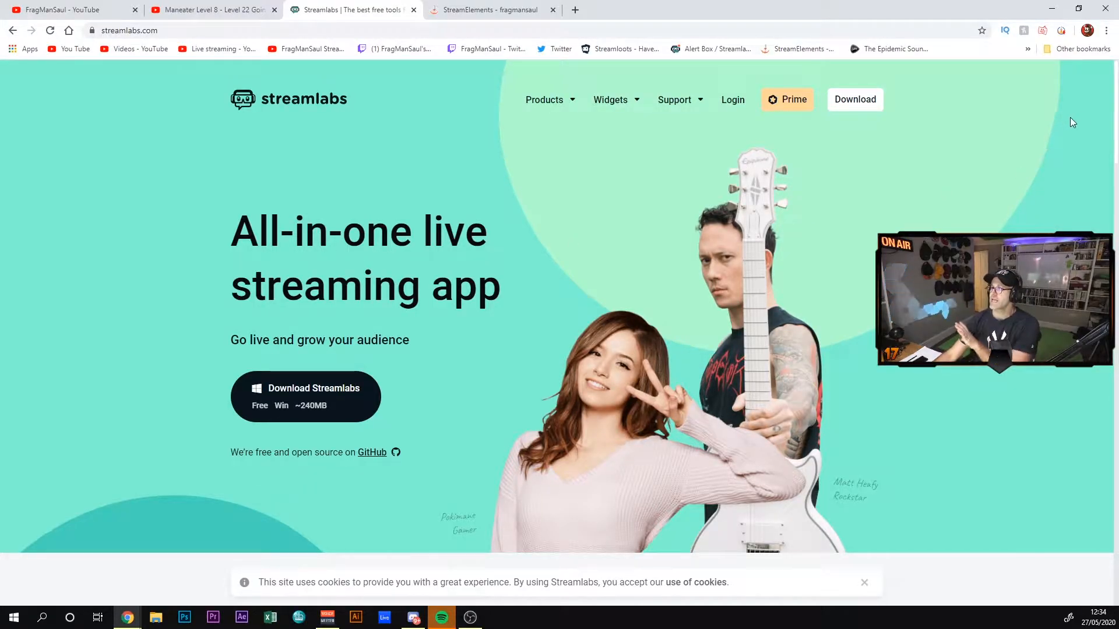
Step: Log in to Streamlabs and open the Alert Box page from the dashboard
left_click(732, 103)
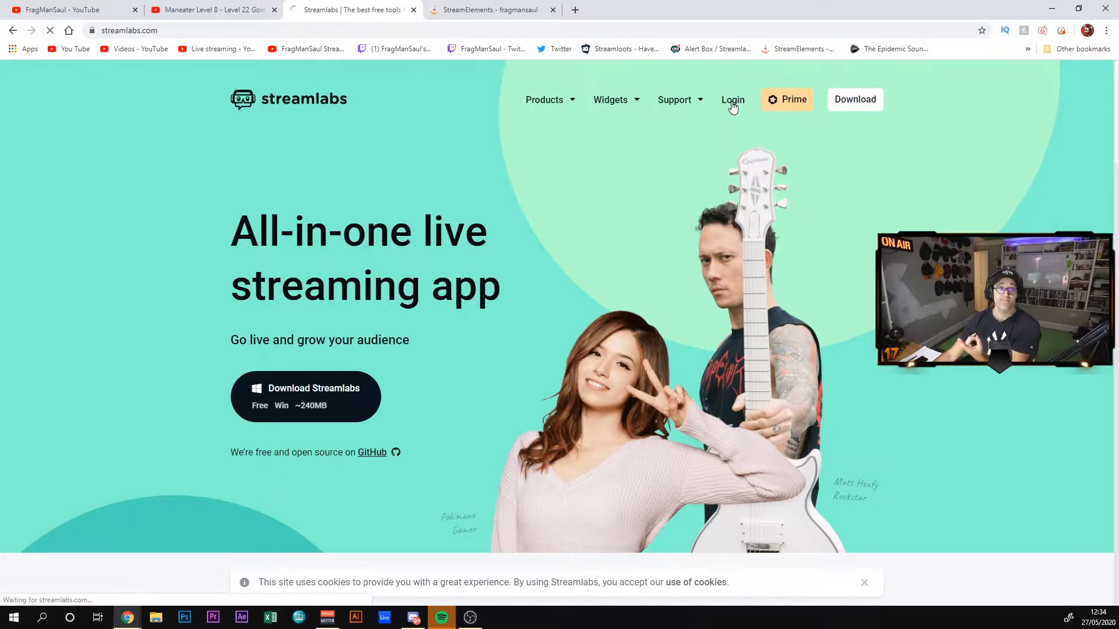
left_click(731, 312)
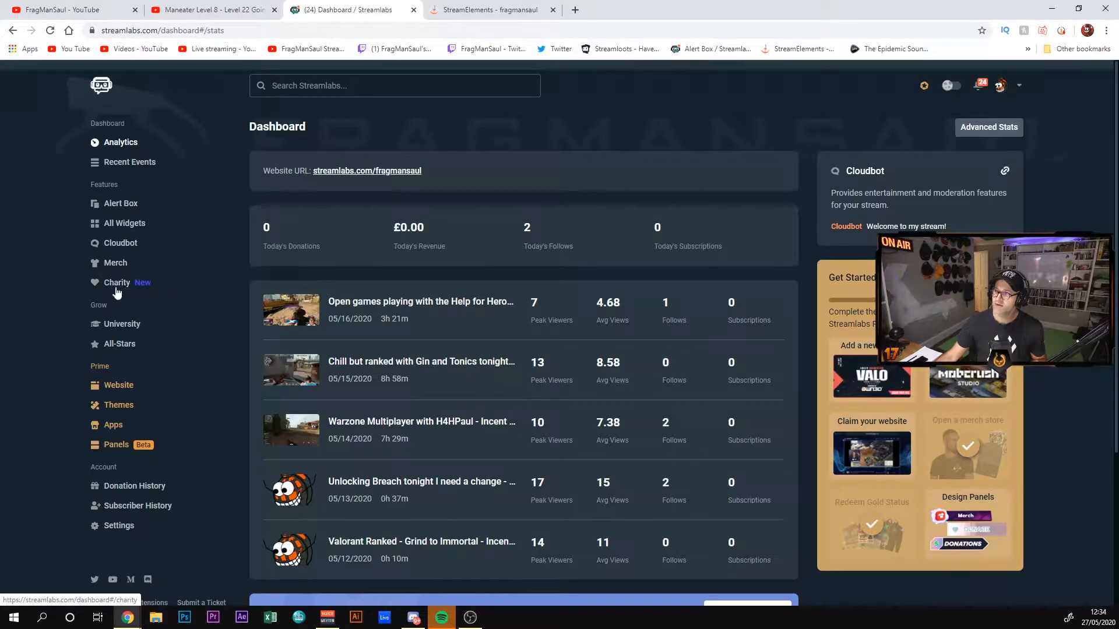
left_click(125, 207)
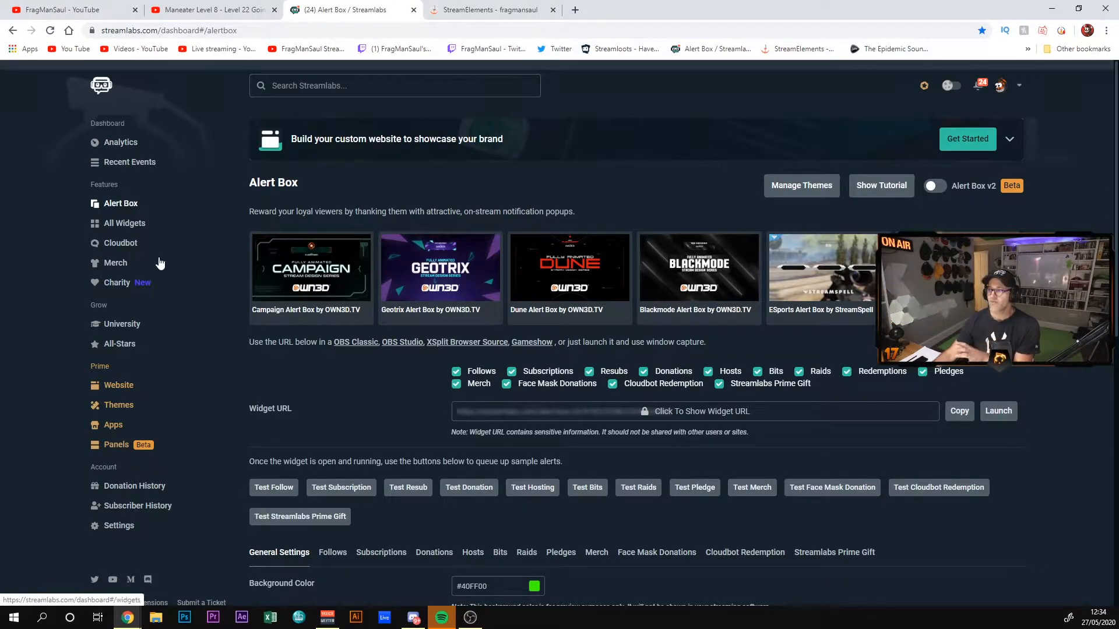
Step: Send sample follow, subscription, donation, hosting and raid alerts from the Alert Box page
scroll(559, 487, "down", 1)
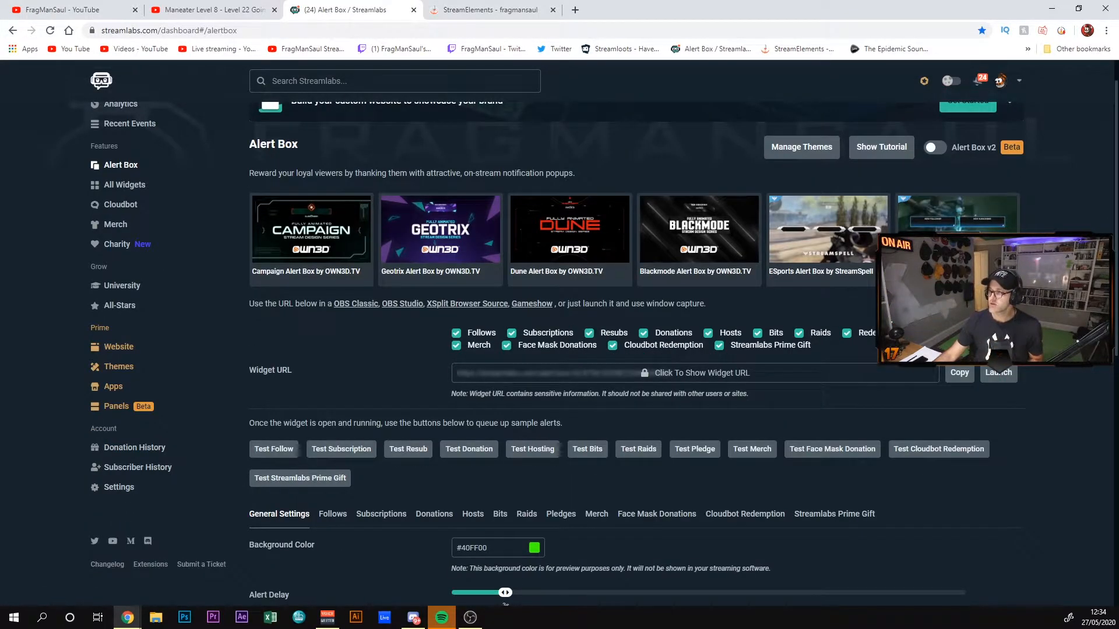
left_click(277, 452)
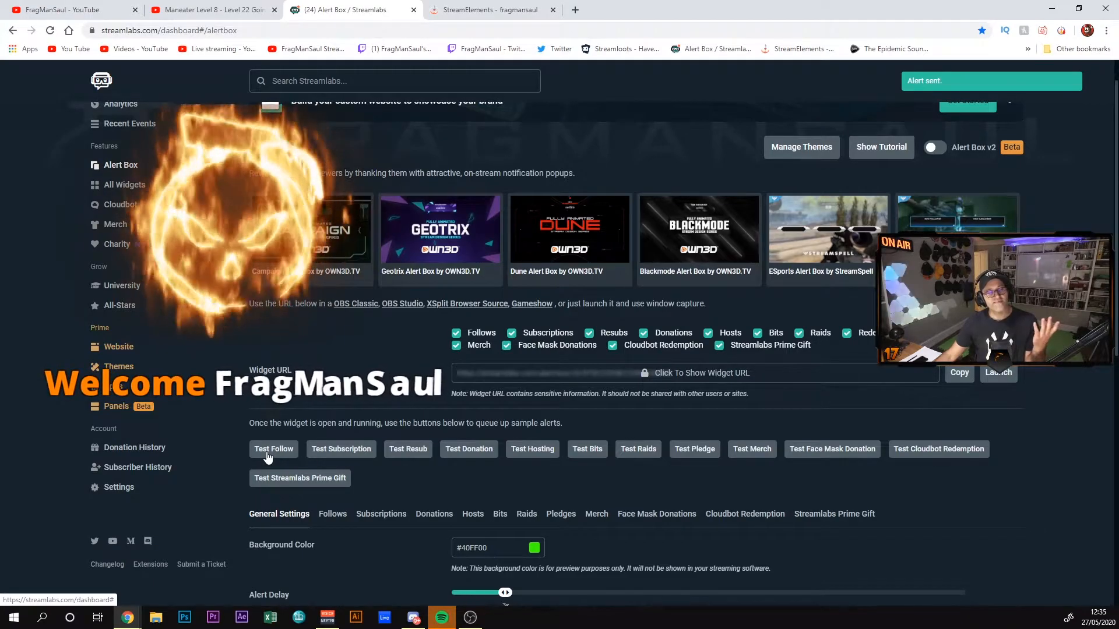
left_click(342, 452)
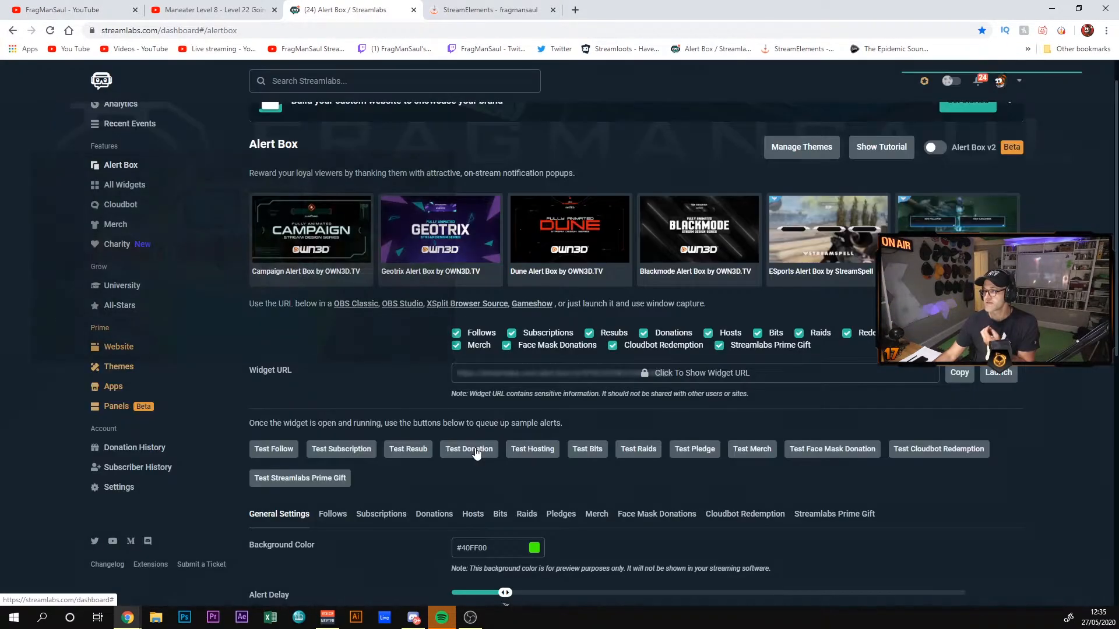
left_click(476, 452)
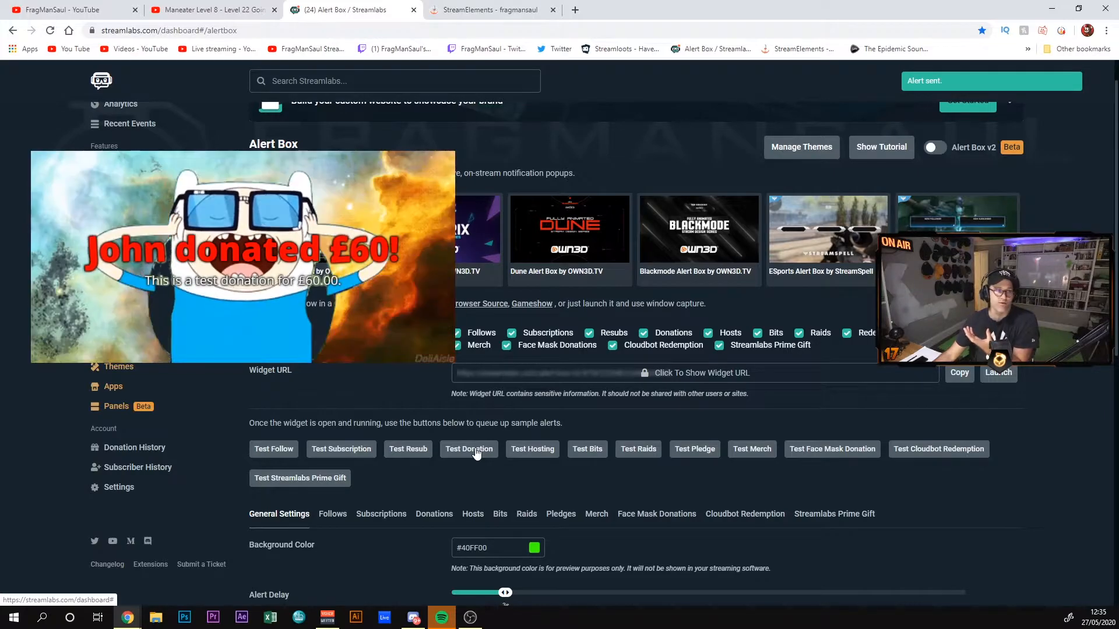
left_click(534, 451)
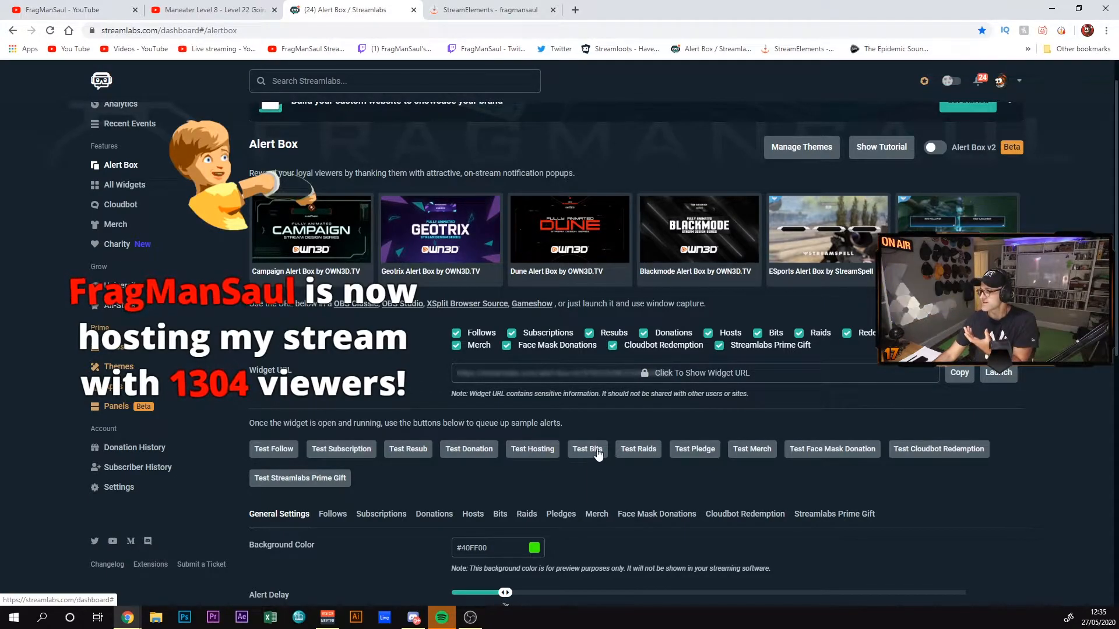
left_click(638, 450)
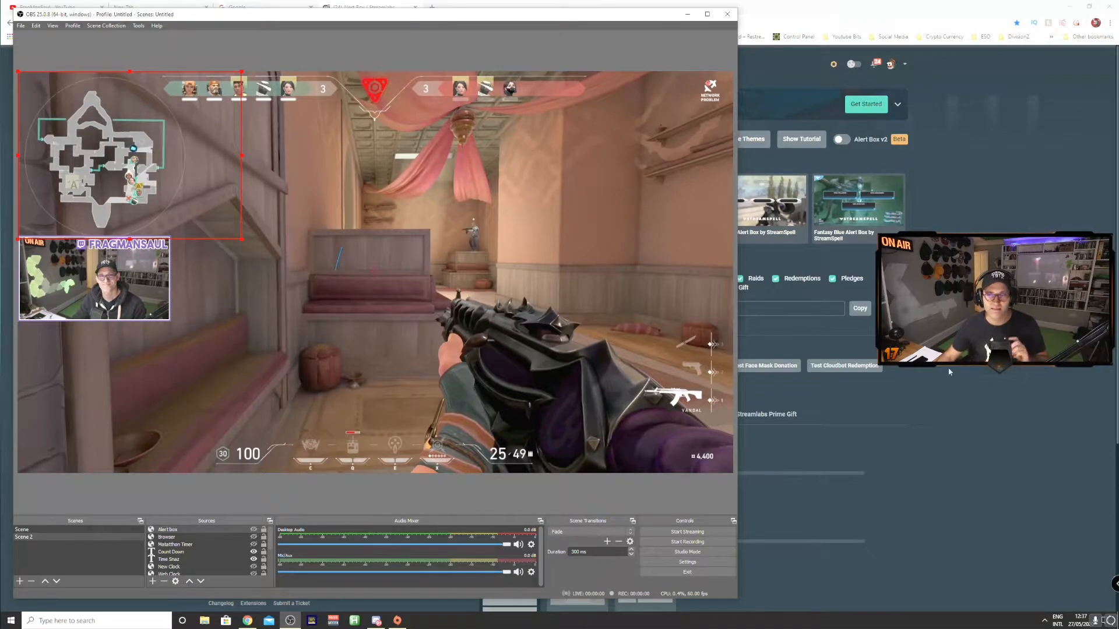
Step: Copy the Alert Box widget URL in the browser and switch to OBS
left_click(949, 501)
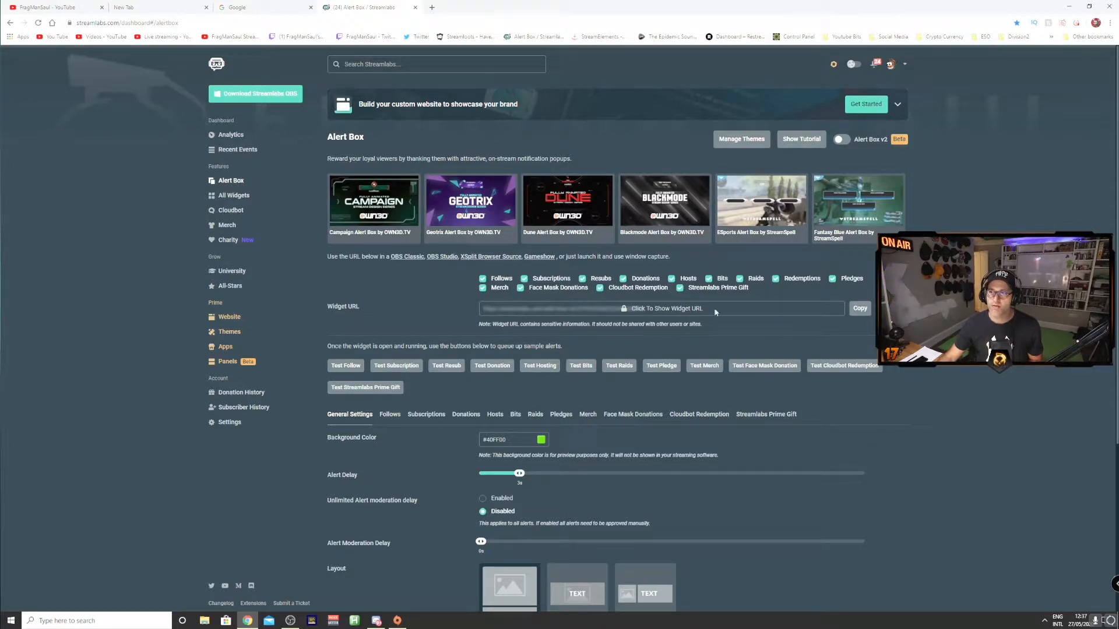
left_click(860, 309)
left_click(289, 621)
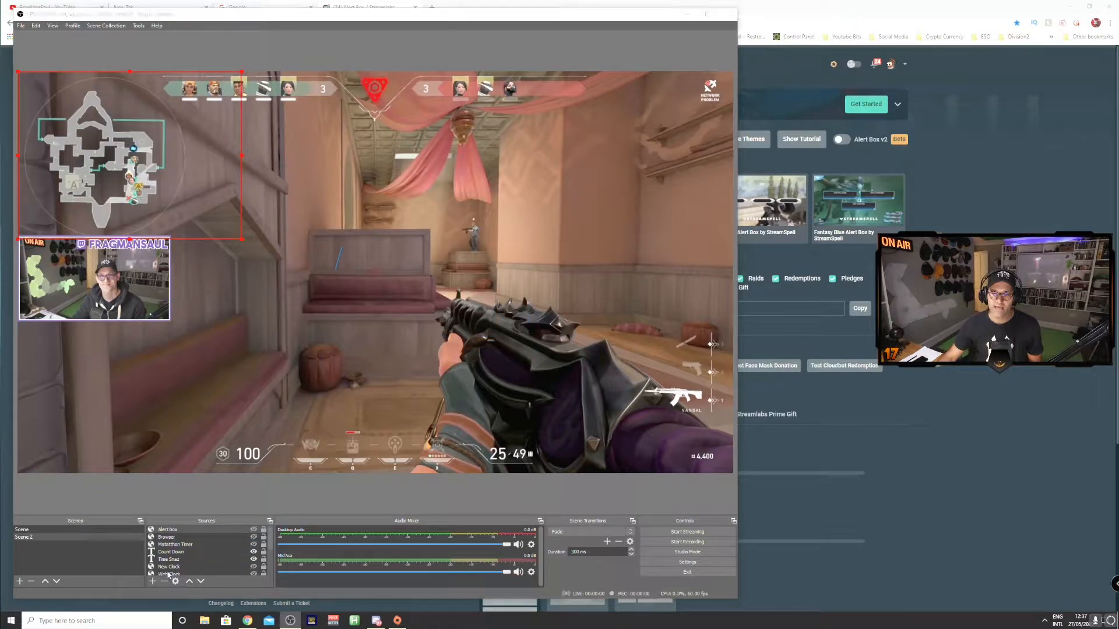
Step: Remove the existing alert box source from Scene 2 and add a new browser source named Alert Box
left_click(165, 581)
left_click(400, 319)
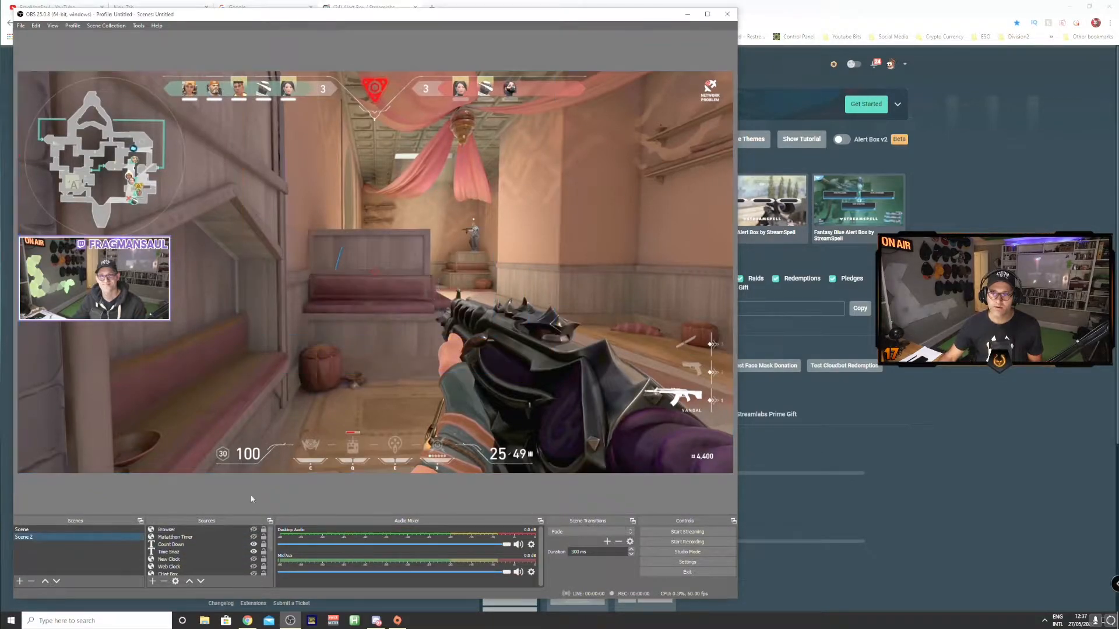
left_click(152, 581)
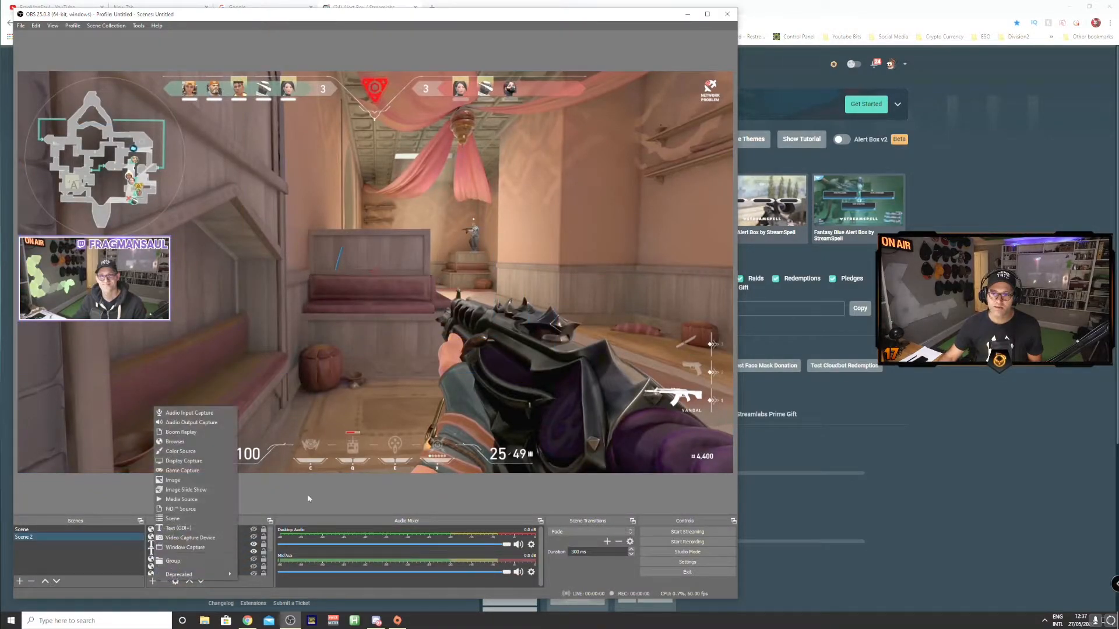
left_click(211, 446)
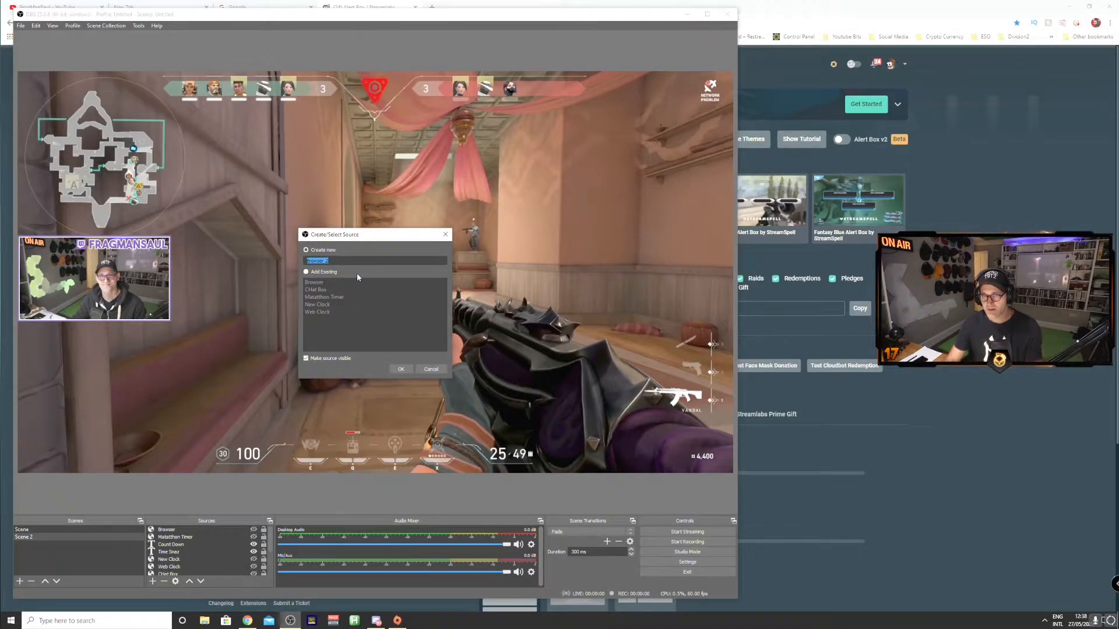
type("Alert Box")
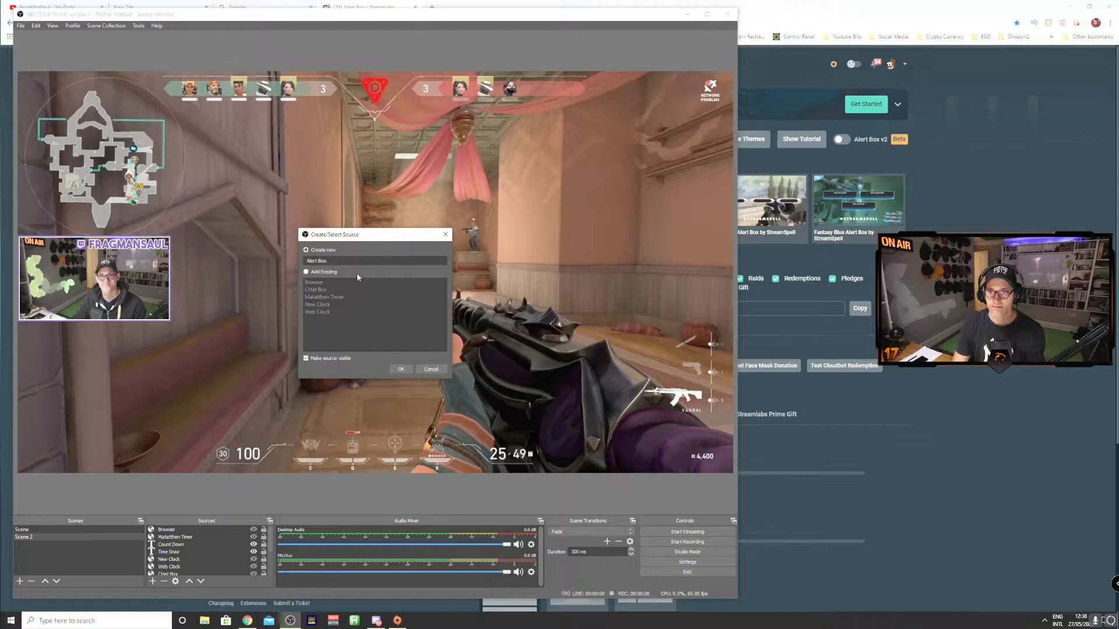
key("Return")
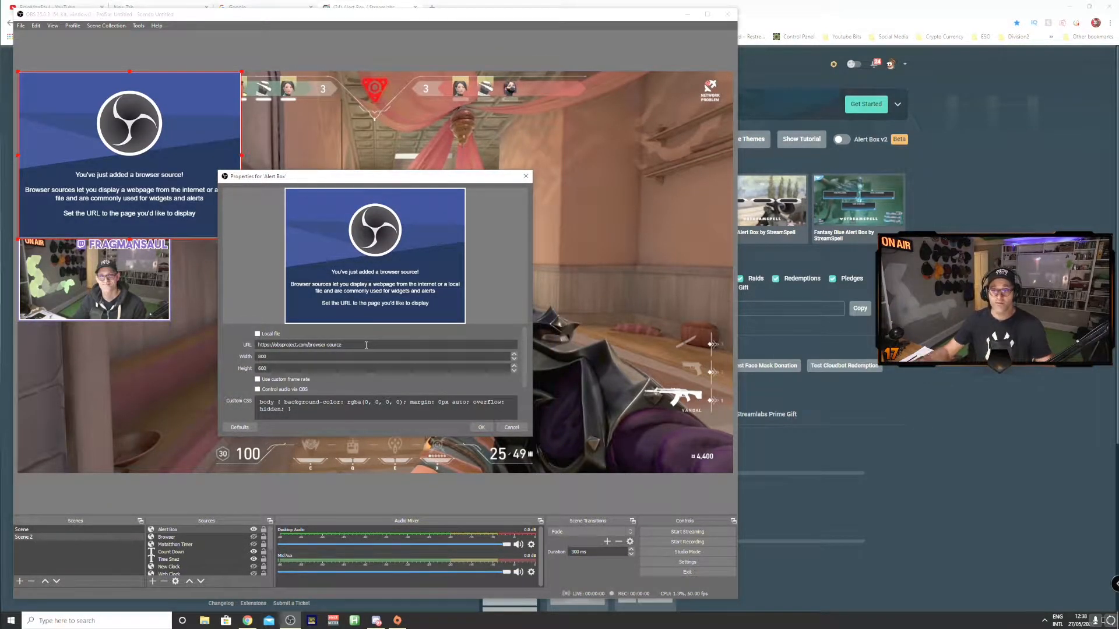
Step: Replace the Alert Box source's default URL with the copied private widget URL and accept the properties
left_click_drag(366, 344, 199, 342)
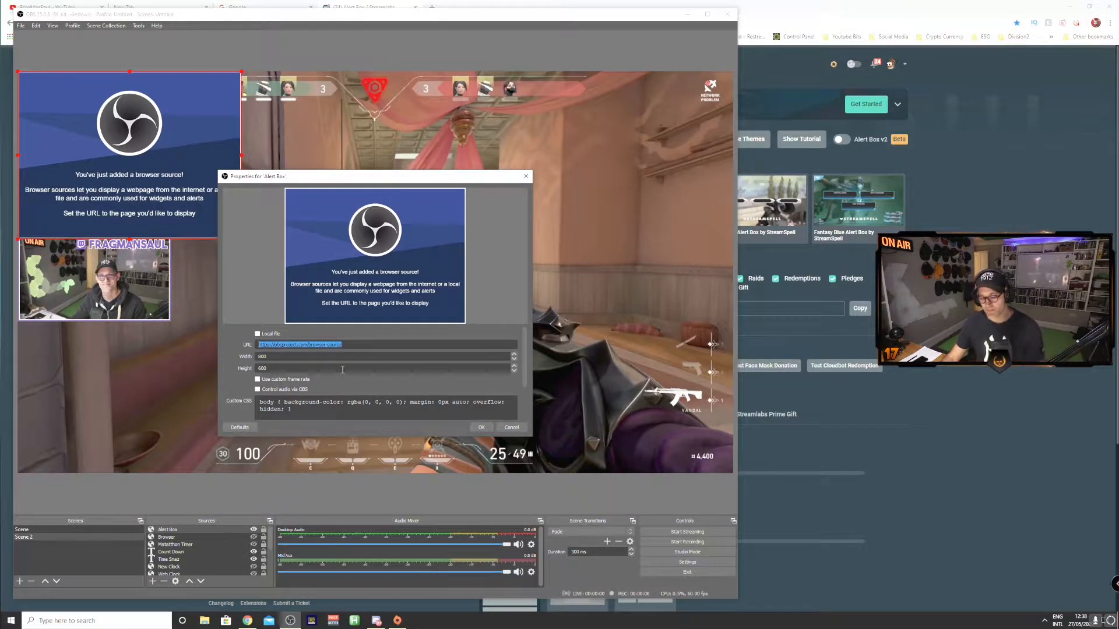
key("ctrl+v")
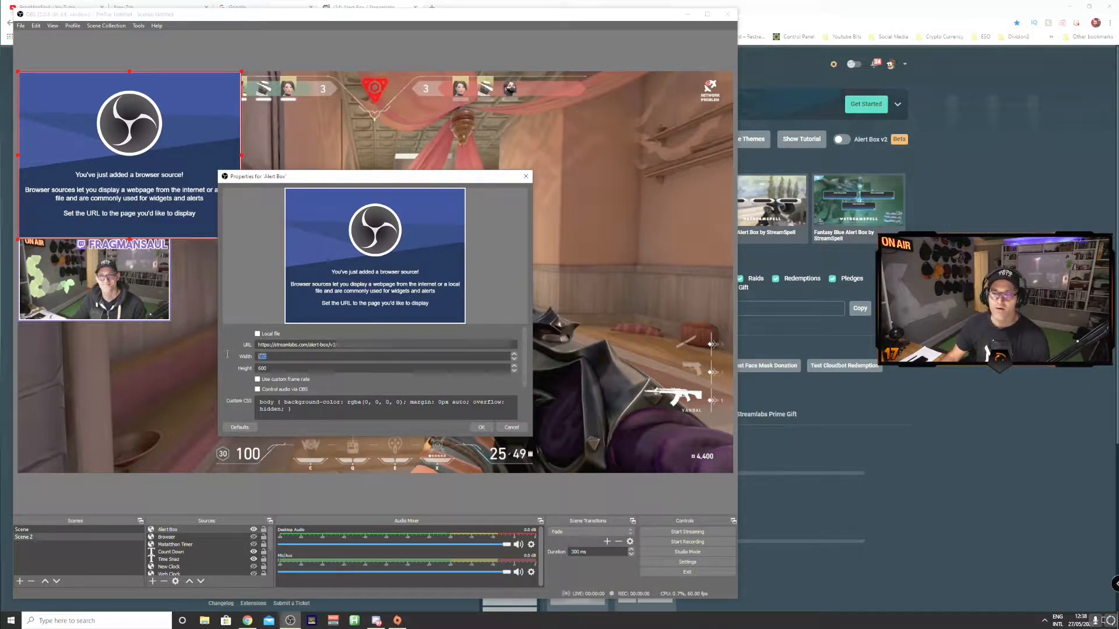
left_click(479, 427)
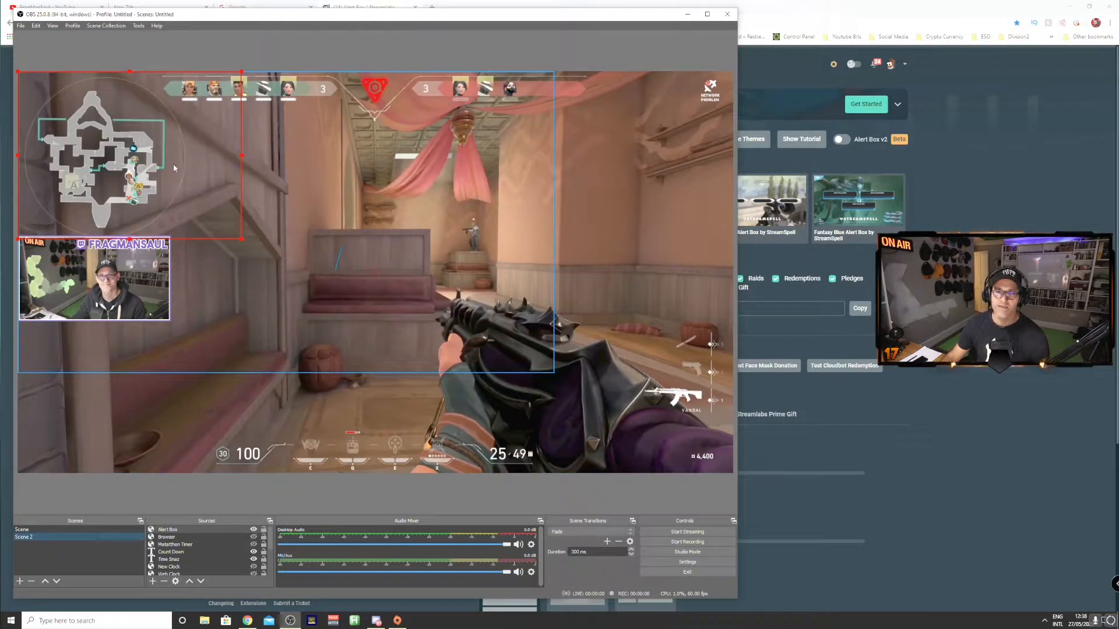
Step: Maximize OBS, then move the Alert Box source toward the canvas centre and enlarge it
left_click_drag(210, 173, 446, 294)
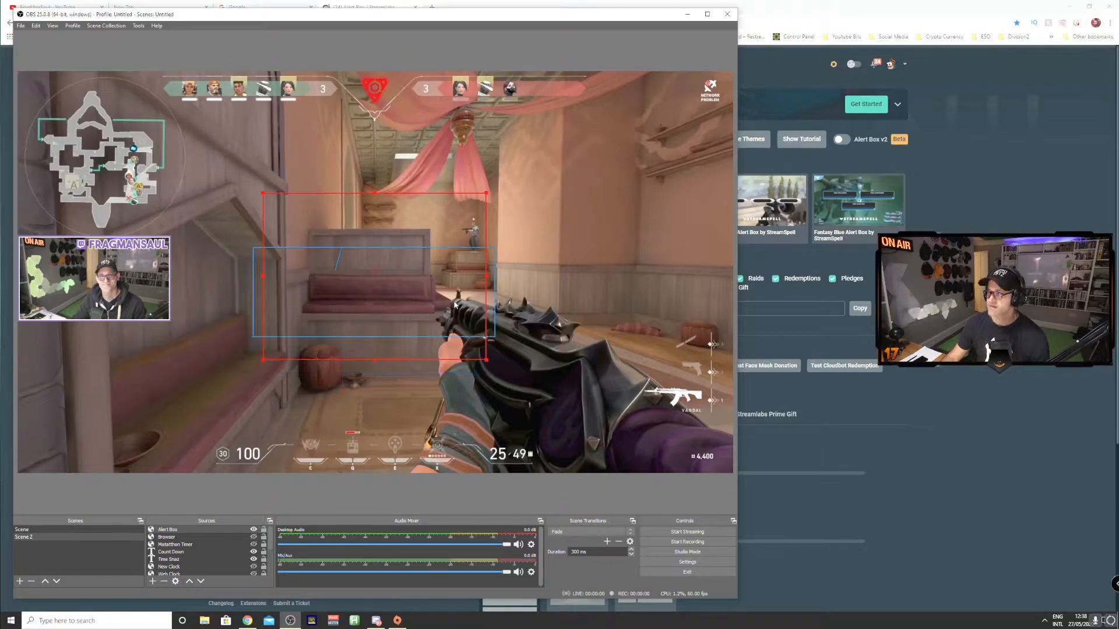
left_click(707, 14)
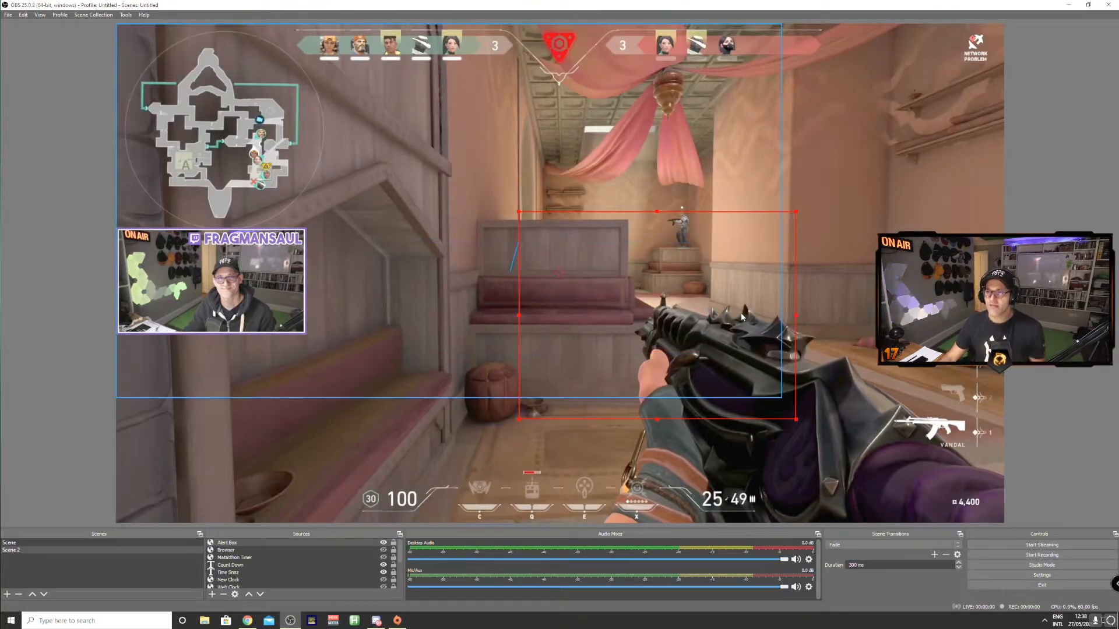
left_click_drag(646, 403, 540, 356)
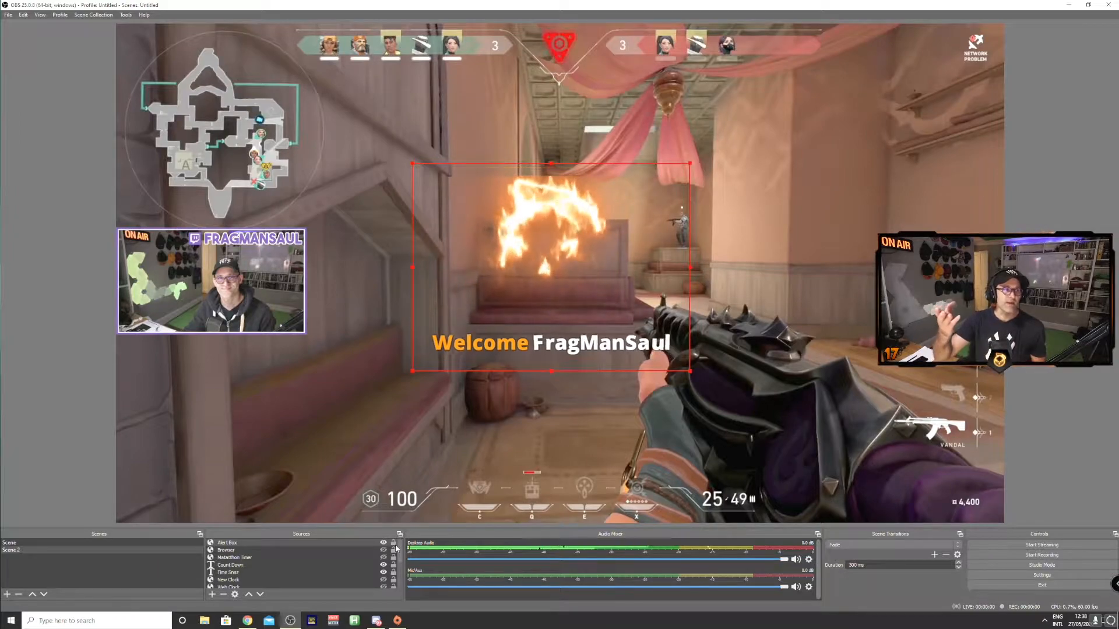
left_click_drag(690, 371, 863, 494)
left_click_drag(799, 415, 690, 320)
Step: Set the Alert Box browser source's width to 1920 and its height to match the full canvas
double_click(283, 542)
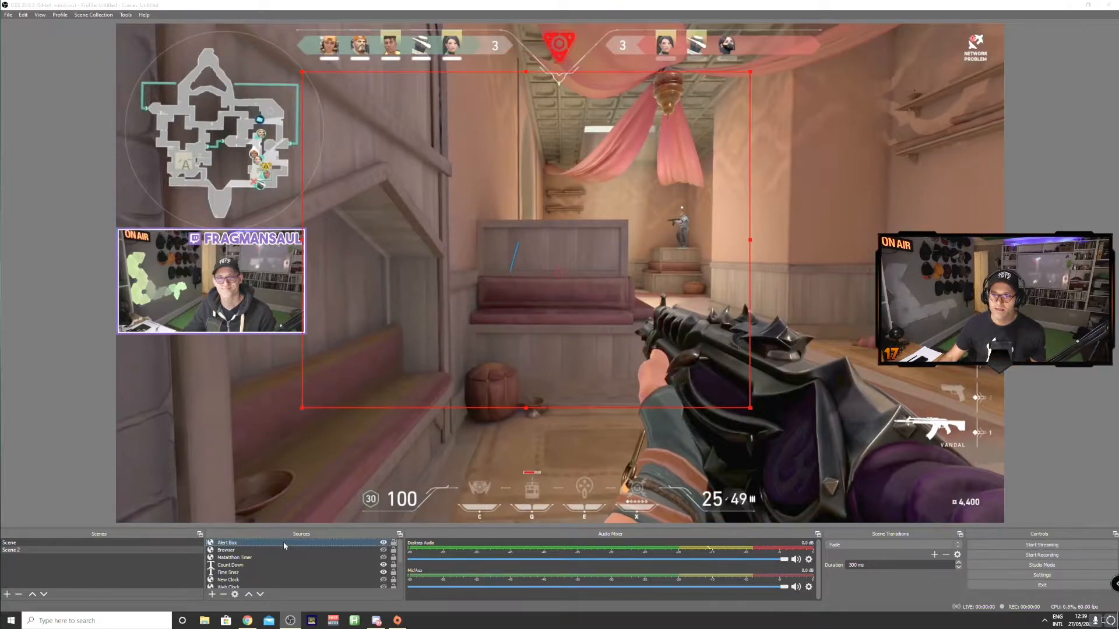
double_click(466, 357)
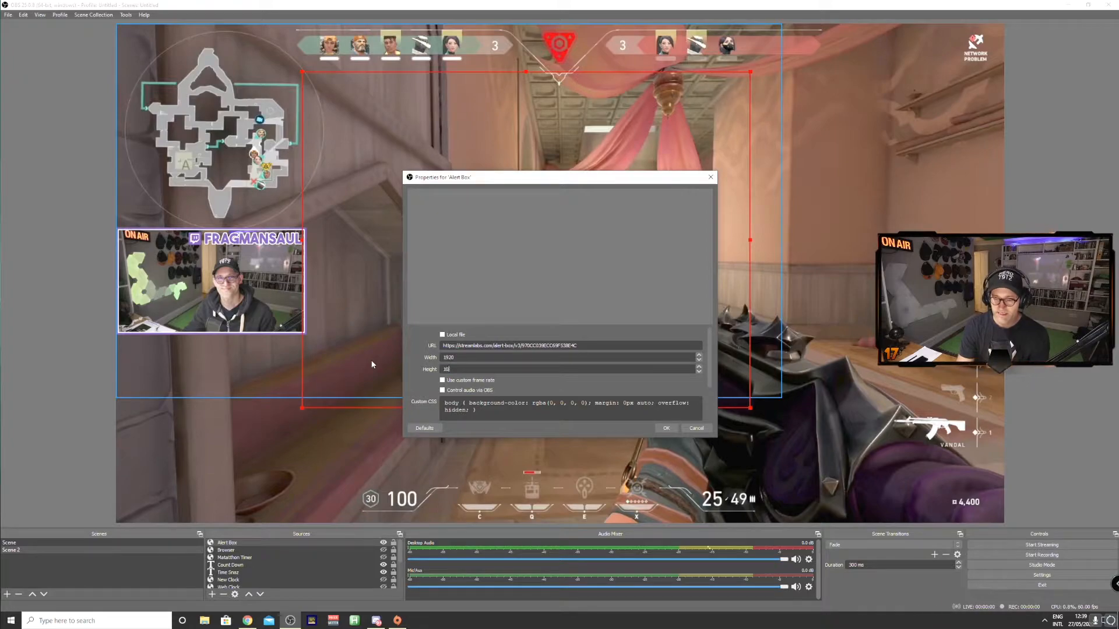
left_click(666, 429)
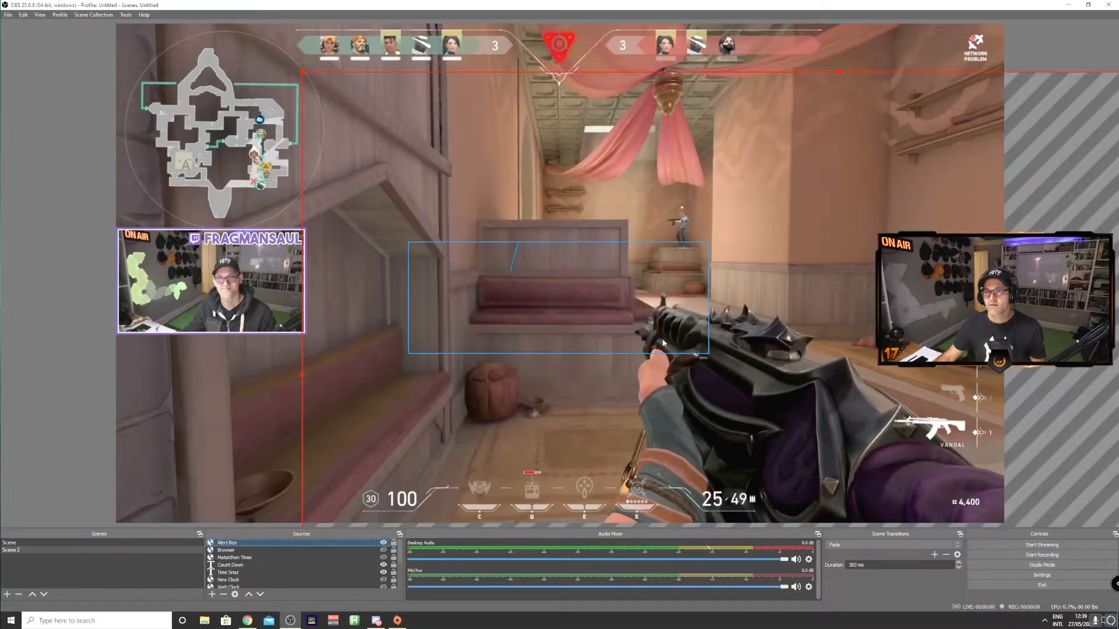
Step: Align the Alert Box source with the canvas corner and scale it to fill the whole canvas
left_click_drag(534, 307, 495, 303)
left_click_drag(101, 24, 301, 137)
left_click_drag(493, 221, 299, 106)
left_click_drag(993, 517, 1003, 524)
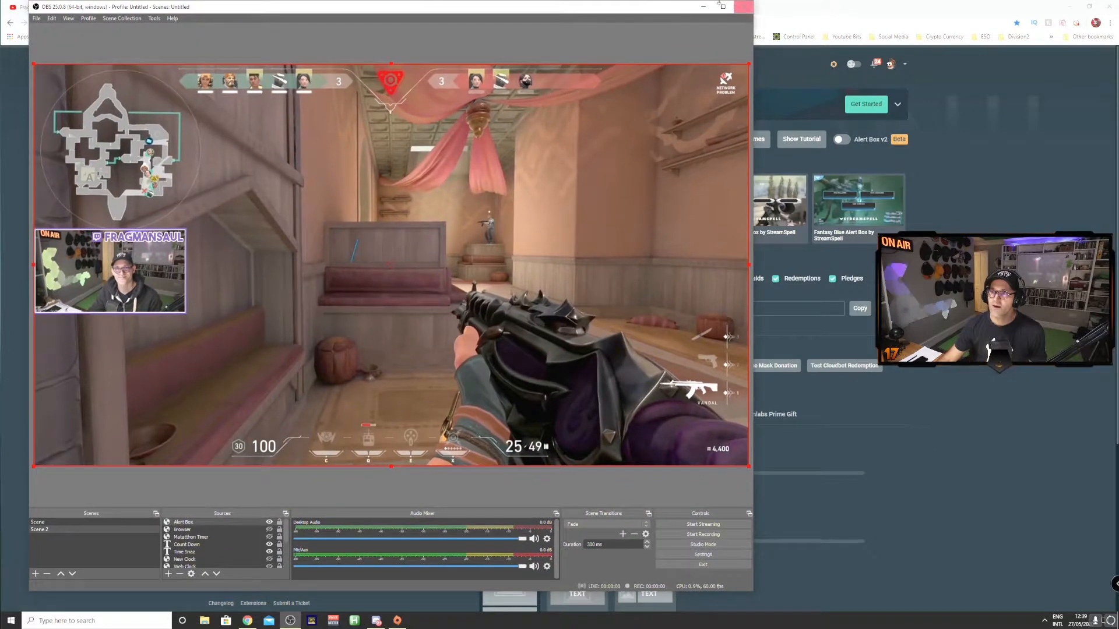
Step: Return to the Streamlabs Alert Box page in the browser and review its general settings and follow alert settings
left_click_drag(707, 2, 705, 101)
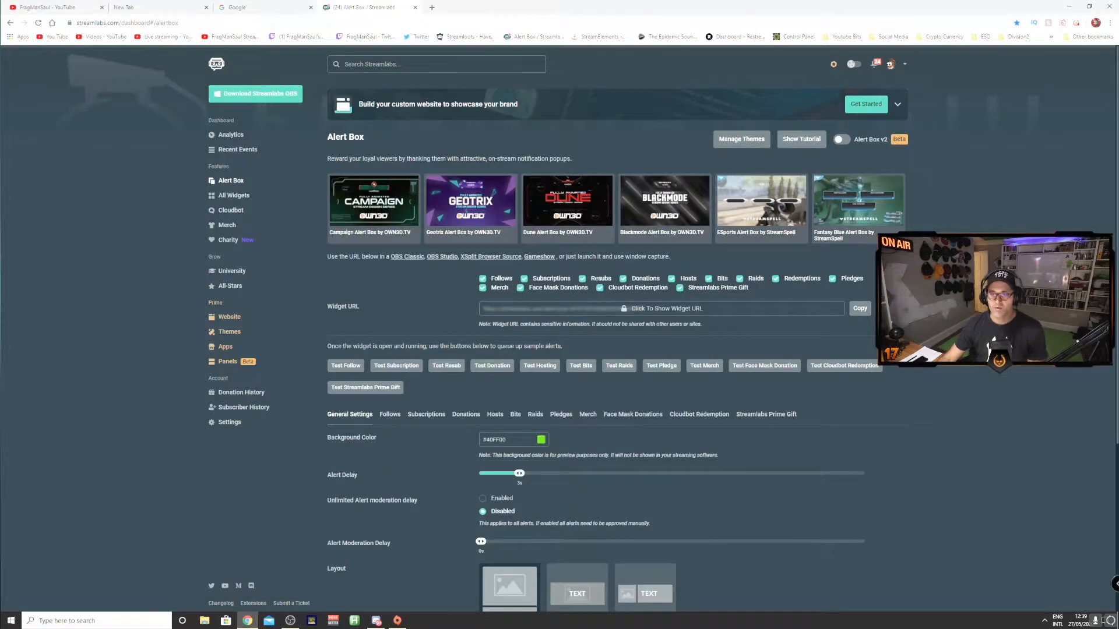
scroll(773, 325, "down", 4)
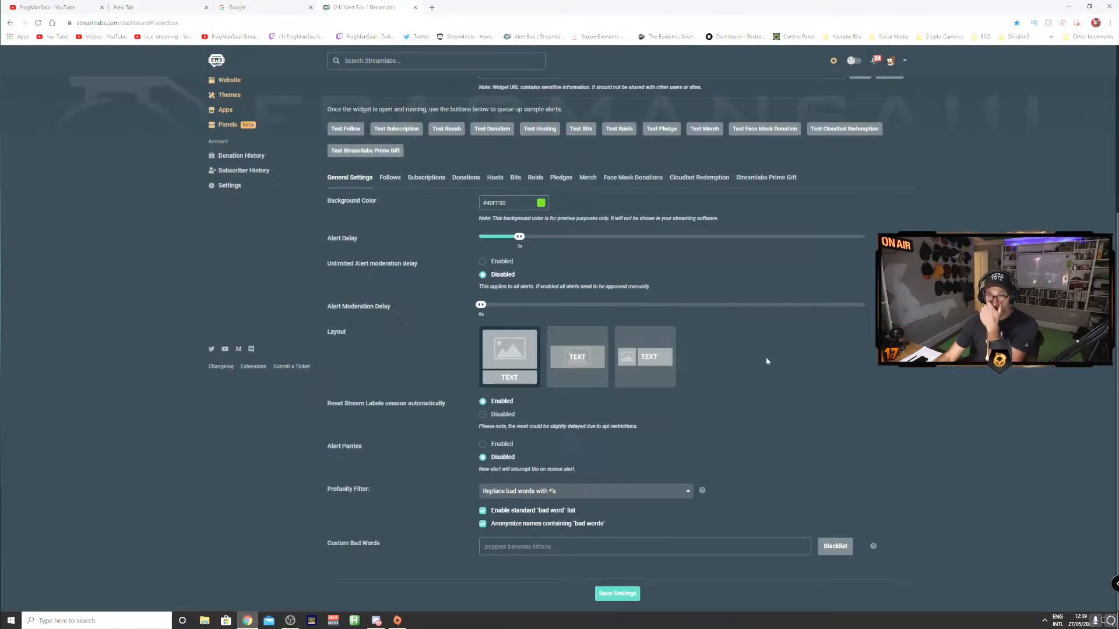
scroll(774, 358, "up", 4)
scroll(512, 288, "down", 2)
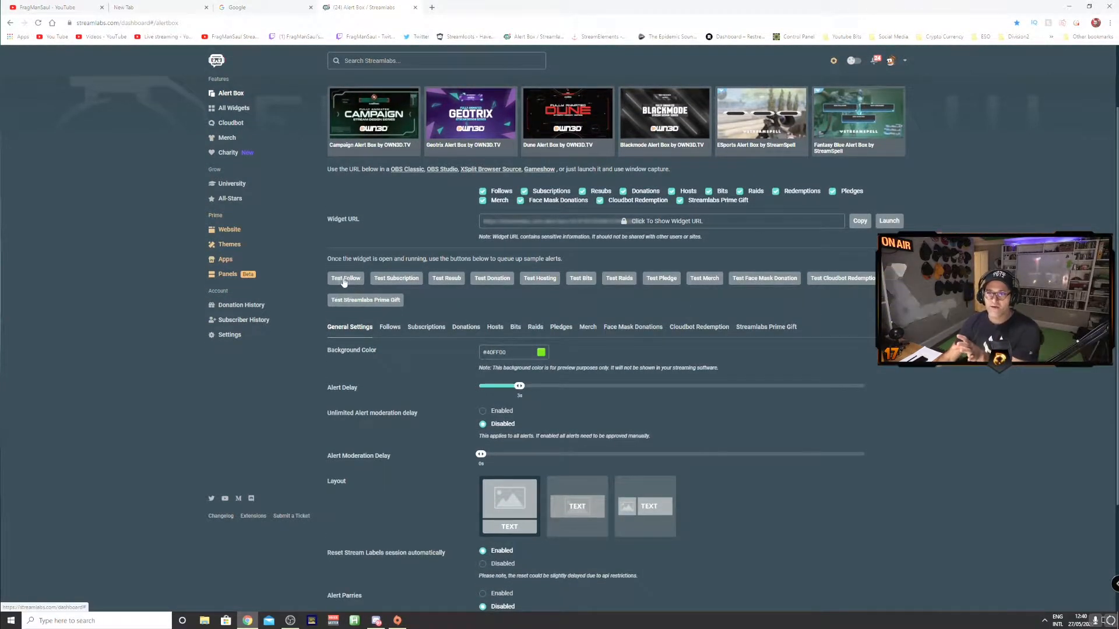
left_click(388, 328)
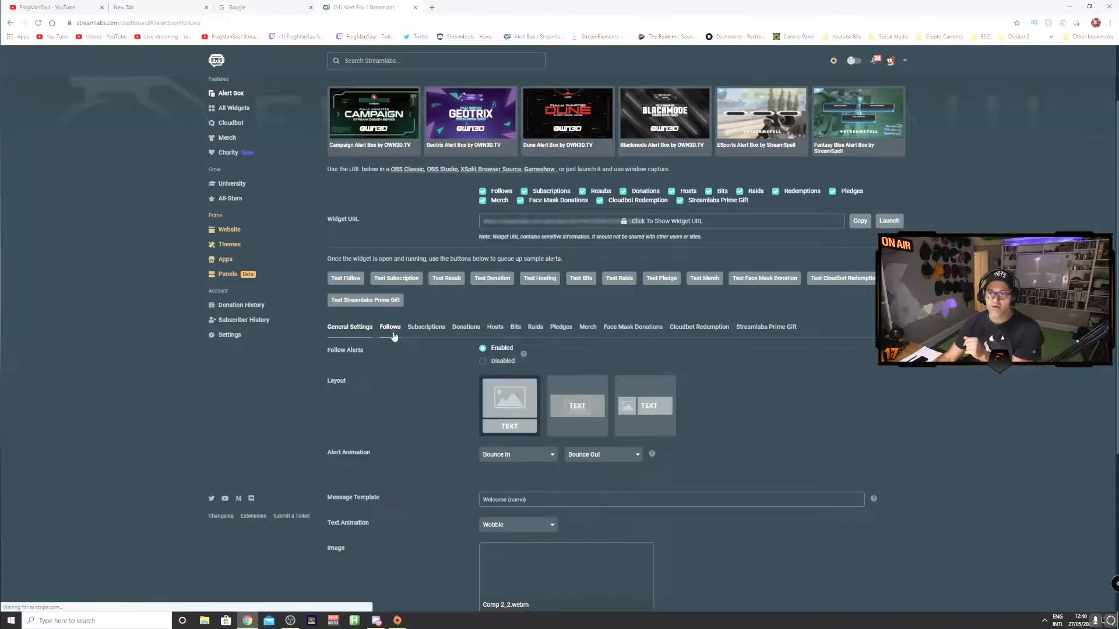
scroll(699, 327, "down", 3)
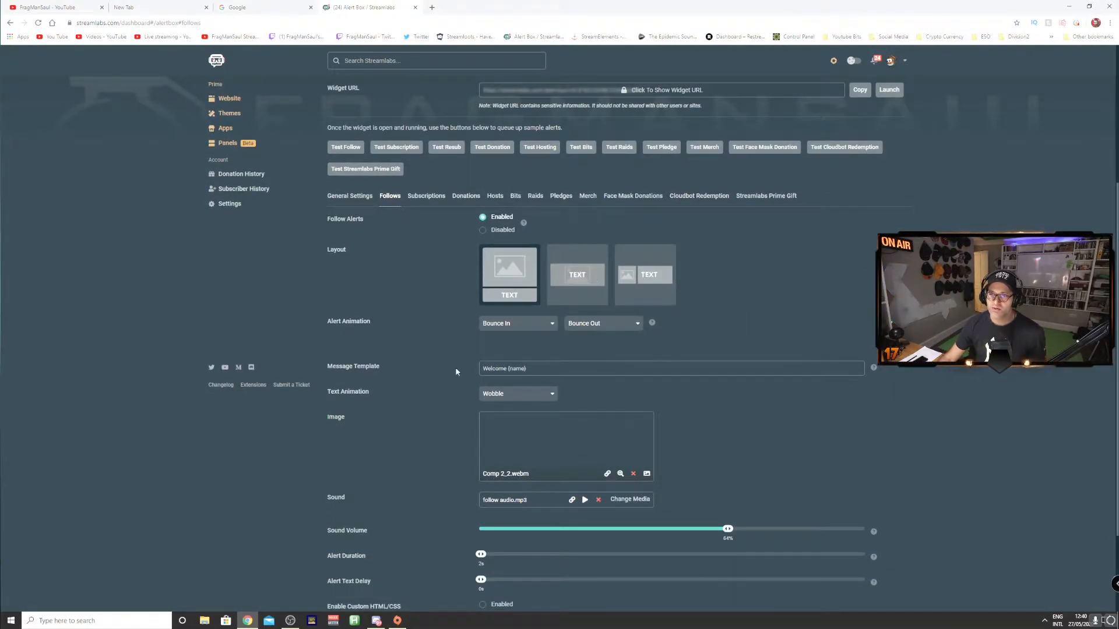
scroll(570, 331, "down", 1)
scroll(570, 331, "down", 1)
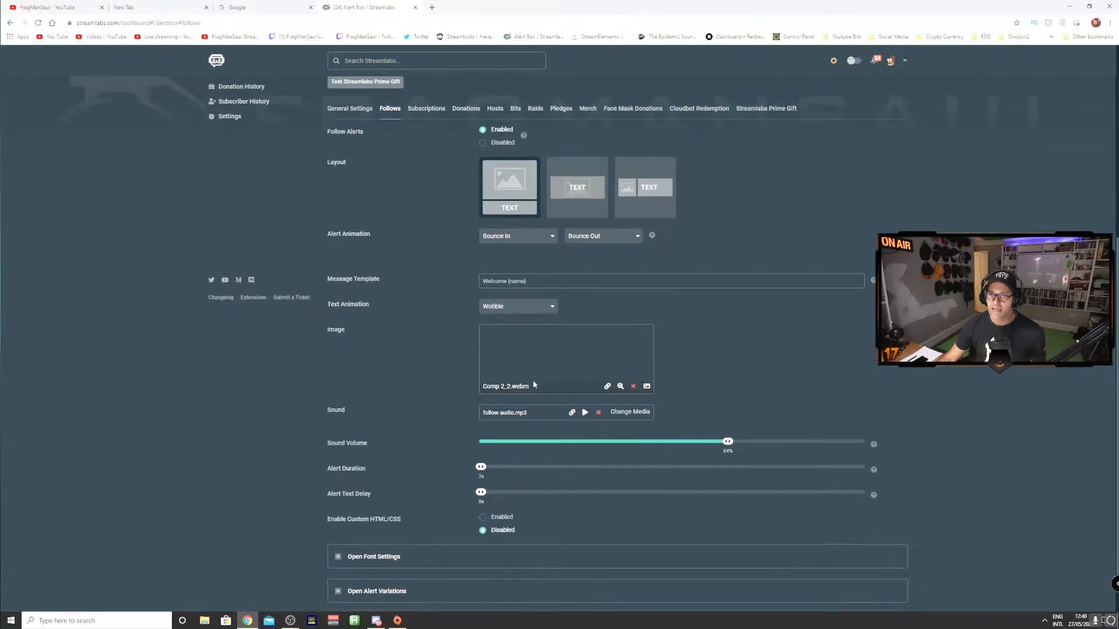
Step: Replace the follow alert's image with Dab lol.png from the uploaded images in the media gallery
left_click(646, 387)
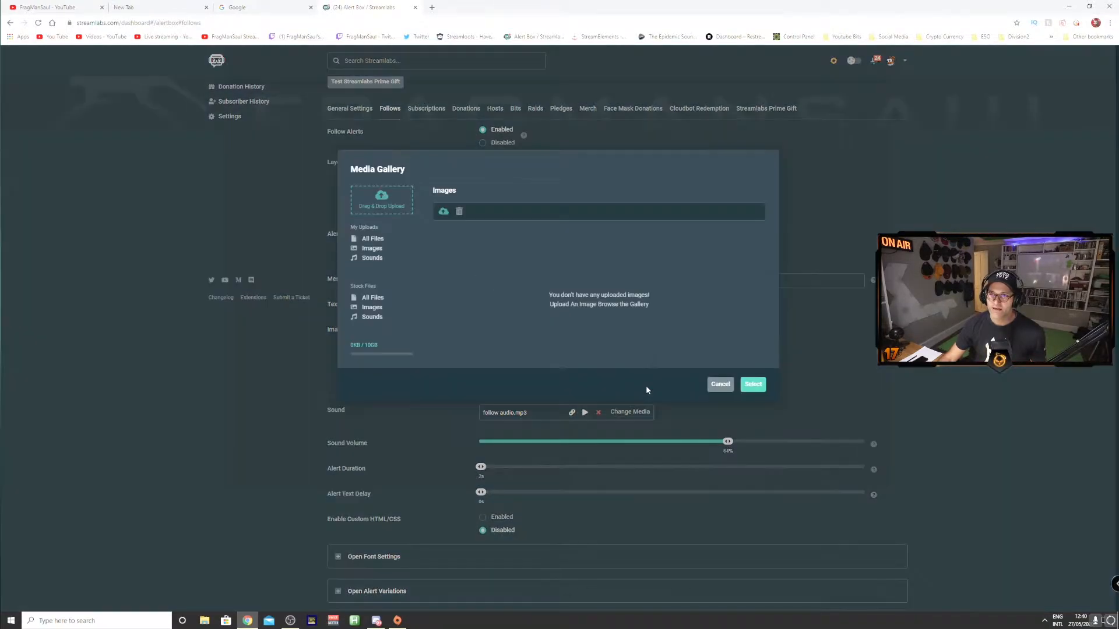
scroll(564, 277, "down", 10)
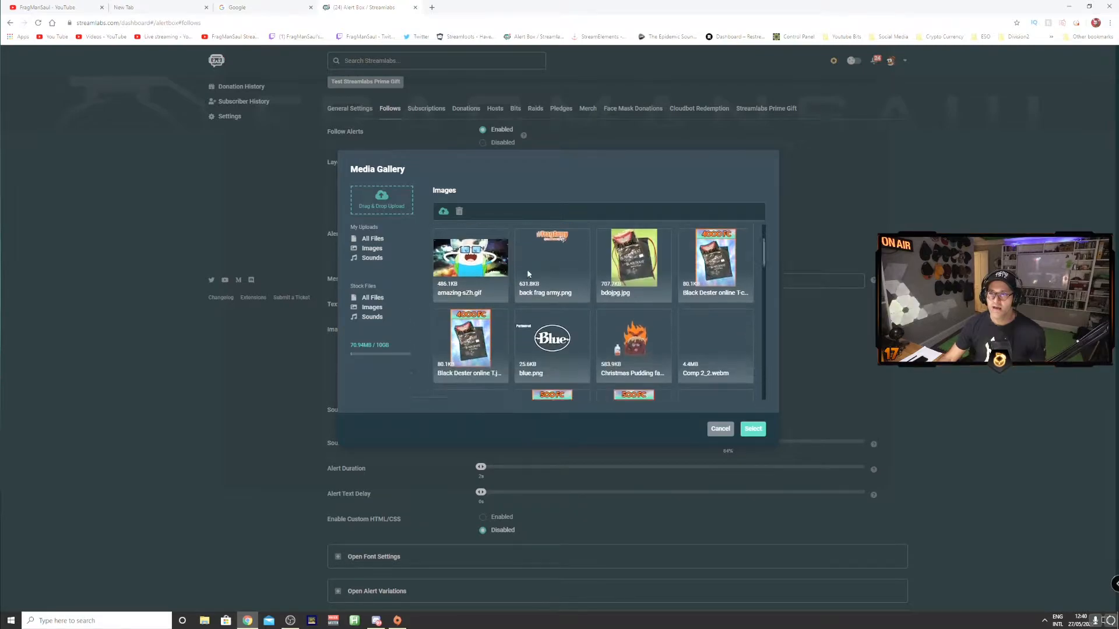
scroll(542, 285, "down", 8)
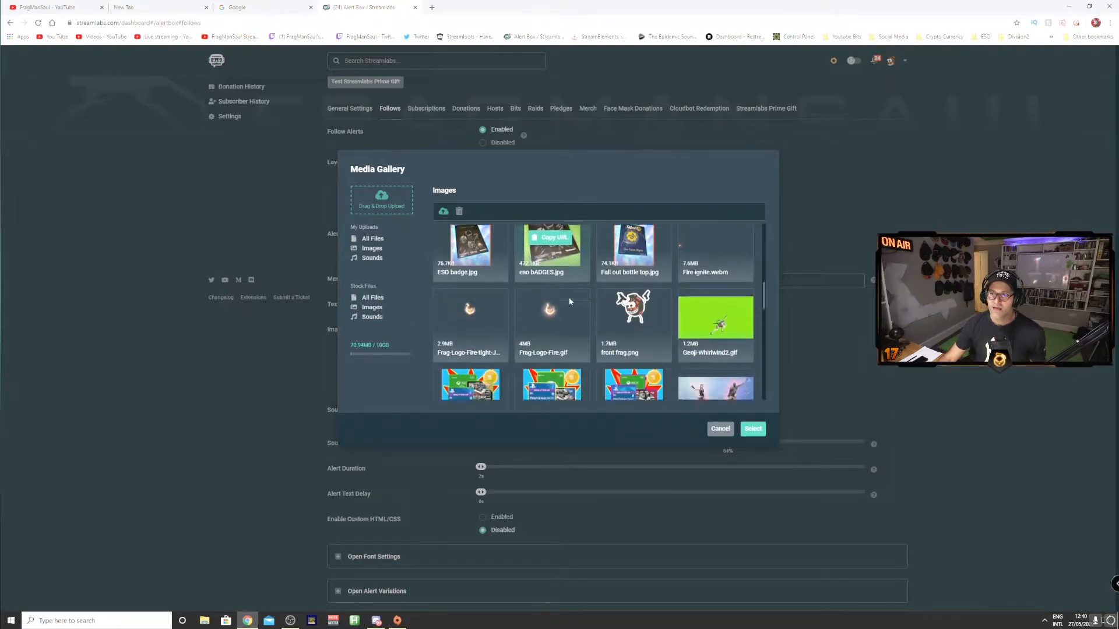
scroll(580, 307, "down", 8)
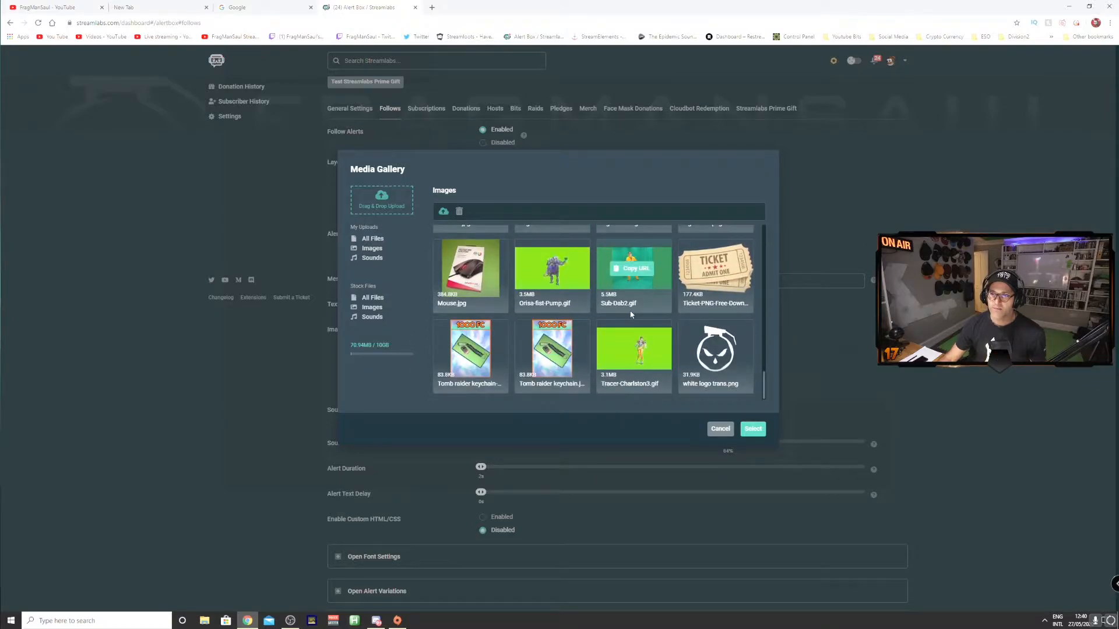
scroll(626, 332, "up", 3)
scroll(618, 328, "up", 10)
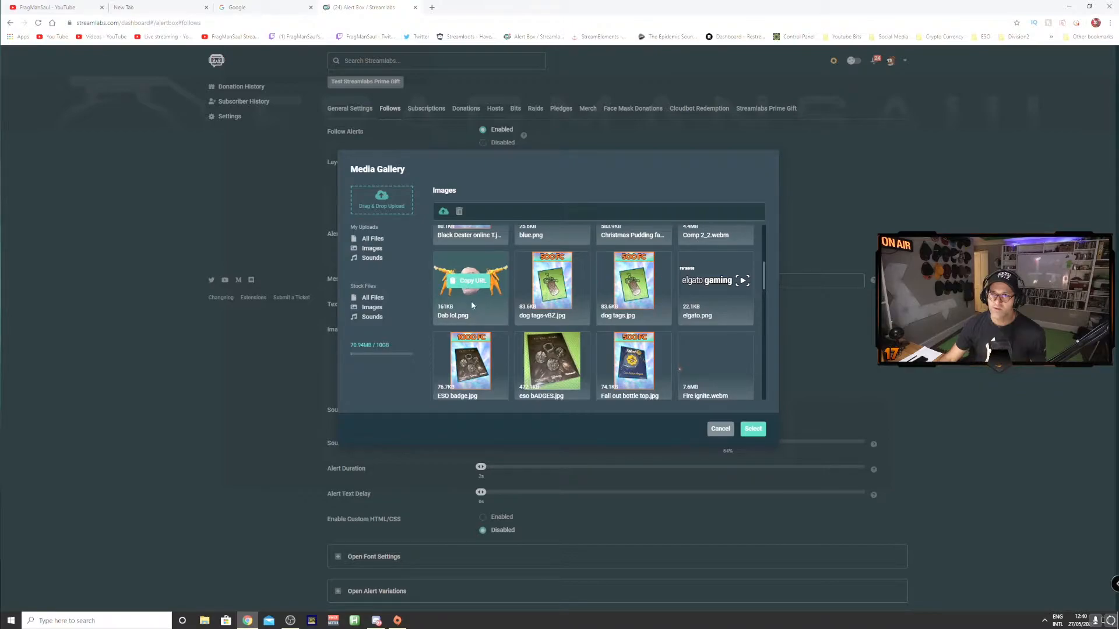
double_click(481, 295)
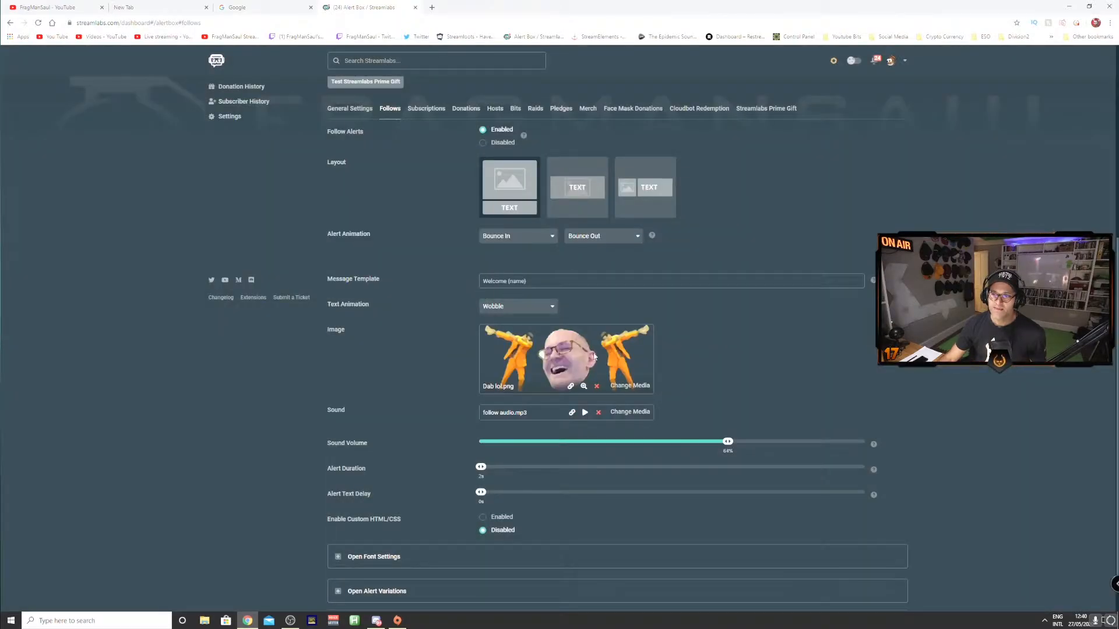
Step: Save the follow alert settings and switch to OBS
scroll(699, 389, "down", 1)
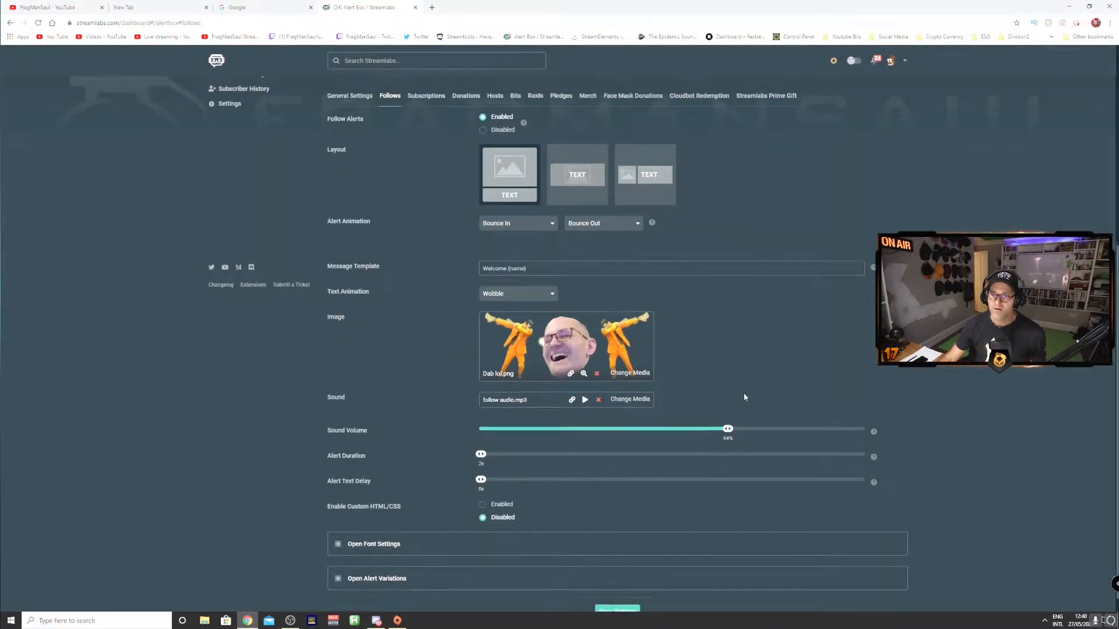
left_click(619, 594)
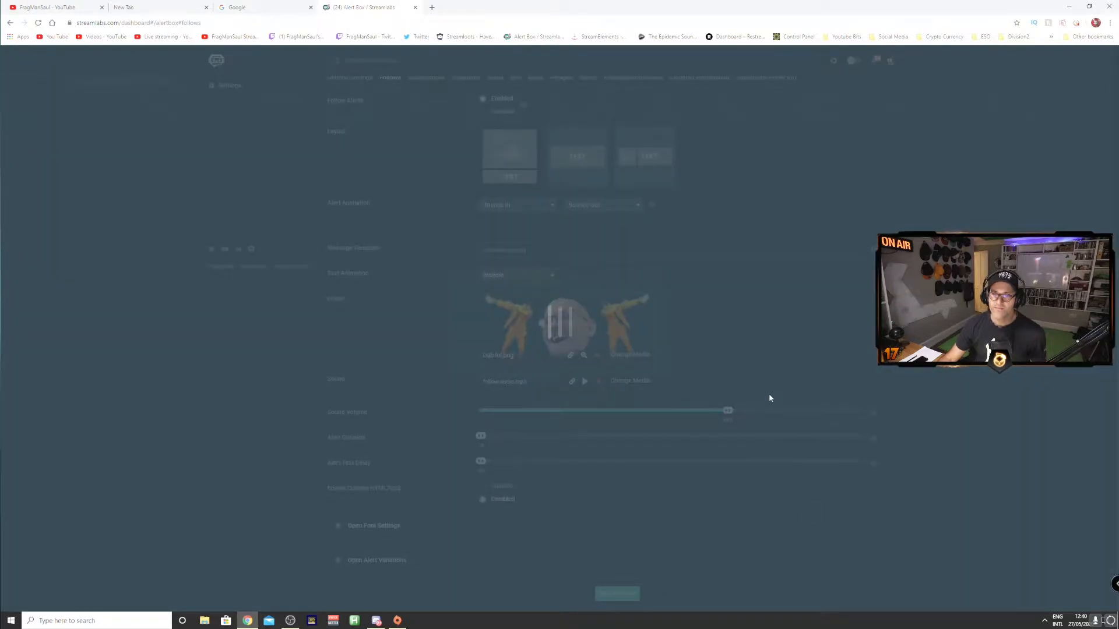
scroll(767, 398, "up", 6)
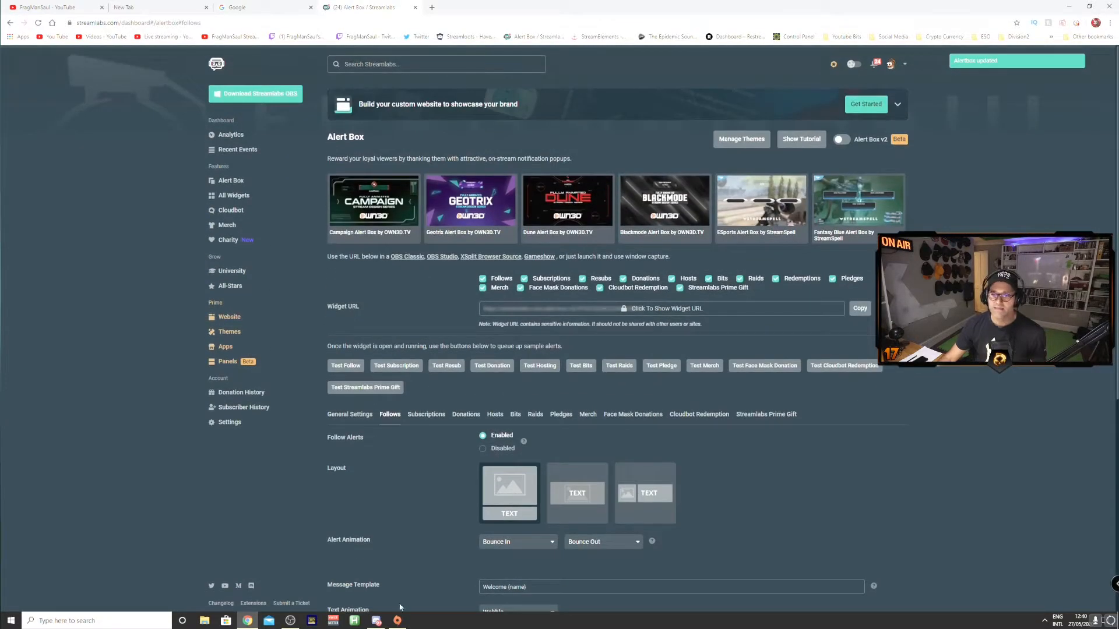
left_click(289, 620)
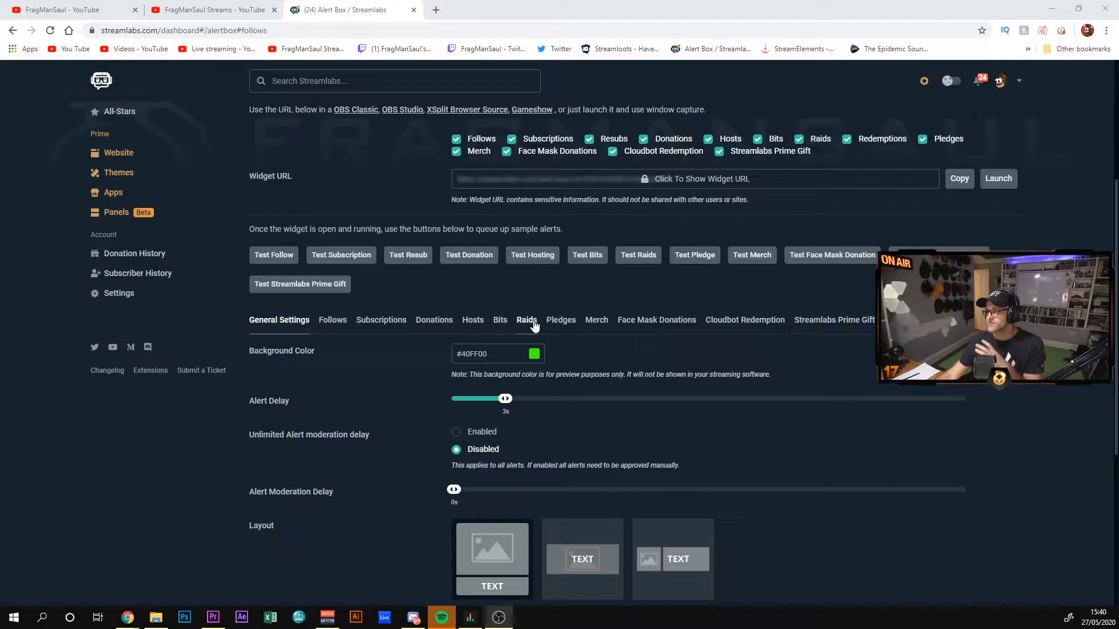
Step: Examine the subscription alert settings in the Streamlabs Alert Box, including layout, animation, message template and image
left_click(385, 322)
scroll(723, 373, "down", 2)
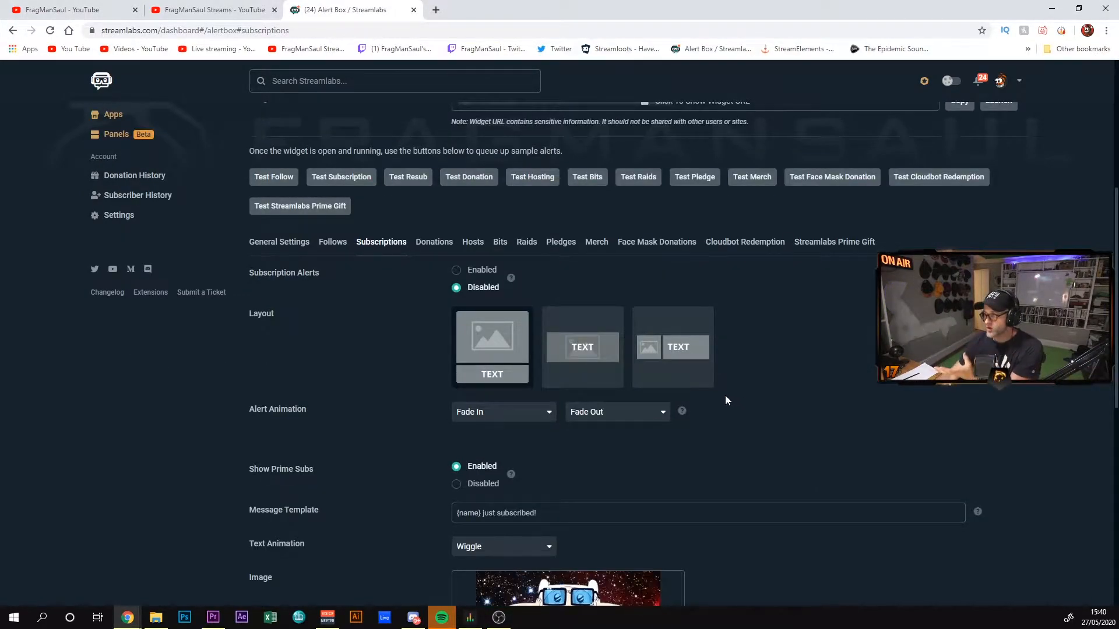
scroll(725, 395, "down", 1)
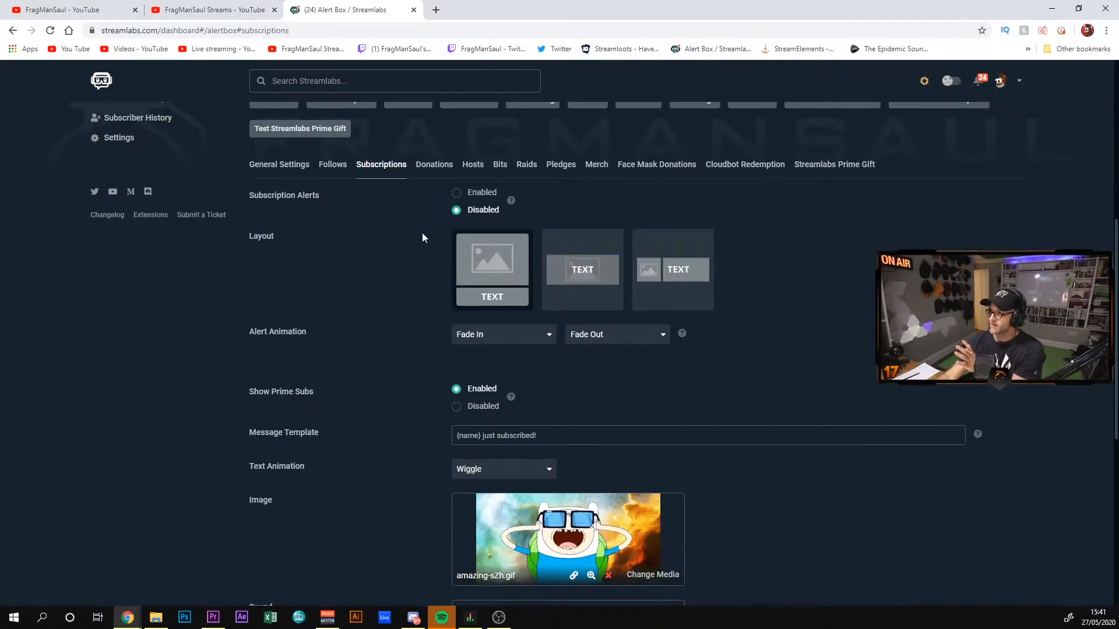
scroll(424, 298, "down", 3)
scroll(419, 317, "up", 5)
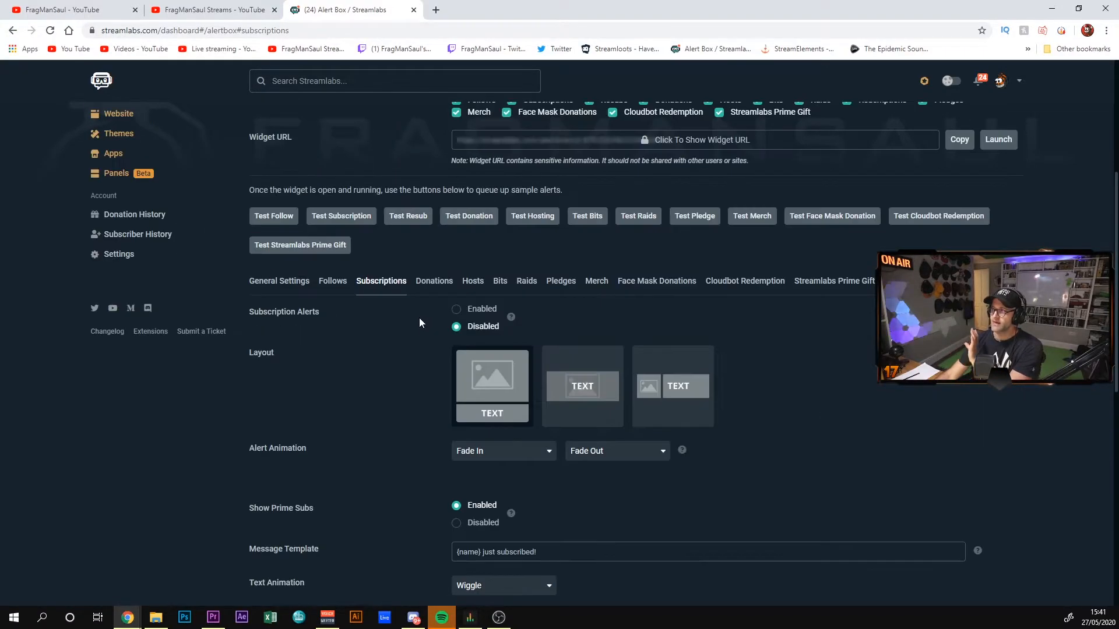
scroll(418, 317, "up", 2)
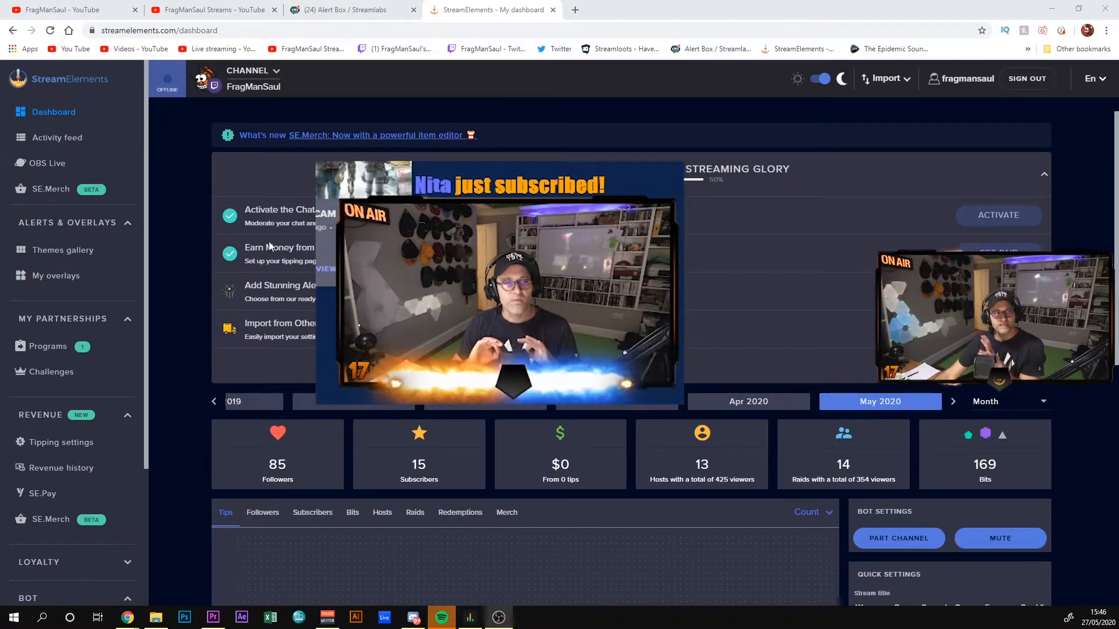
Step: Create a blank overlay in StreamElements with 1080p resolution and add an AlertBox widget to it
left_click(70, 282)
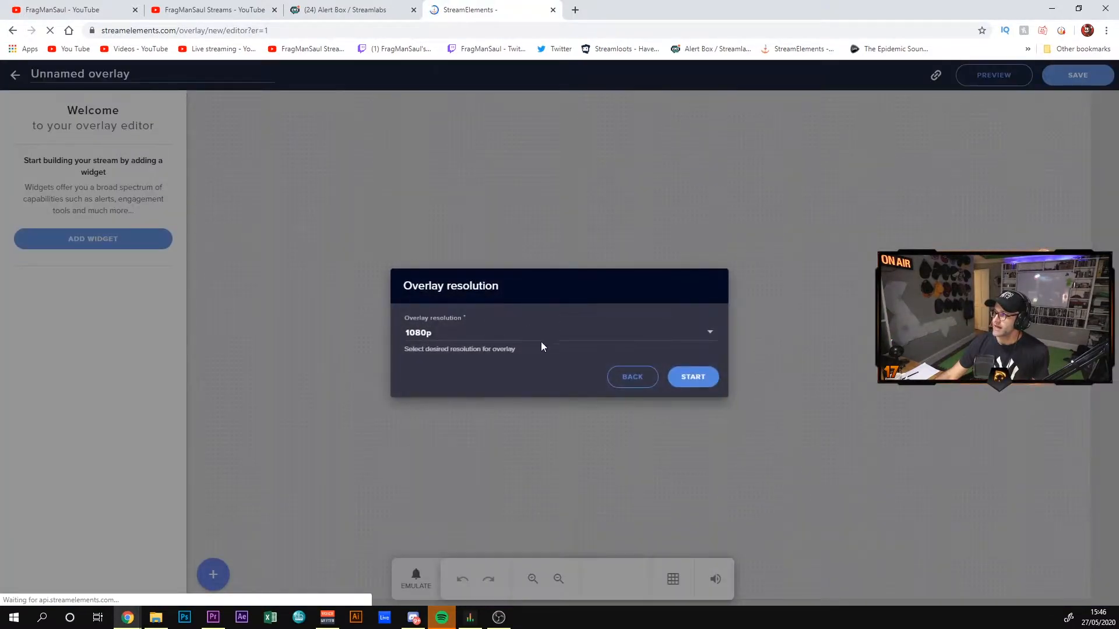
left_click(696, 377)
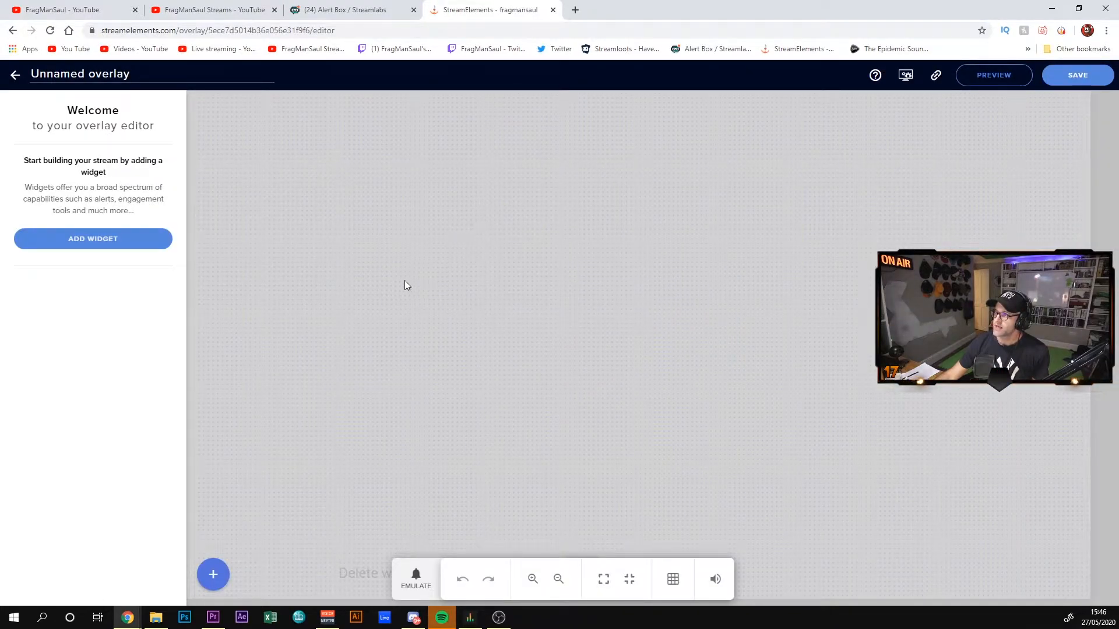
left_click(93, 241)
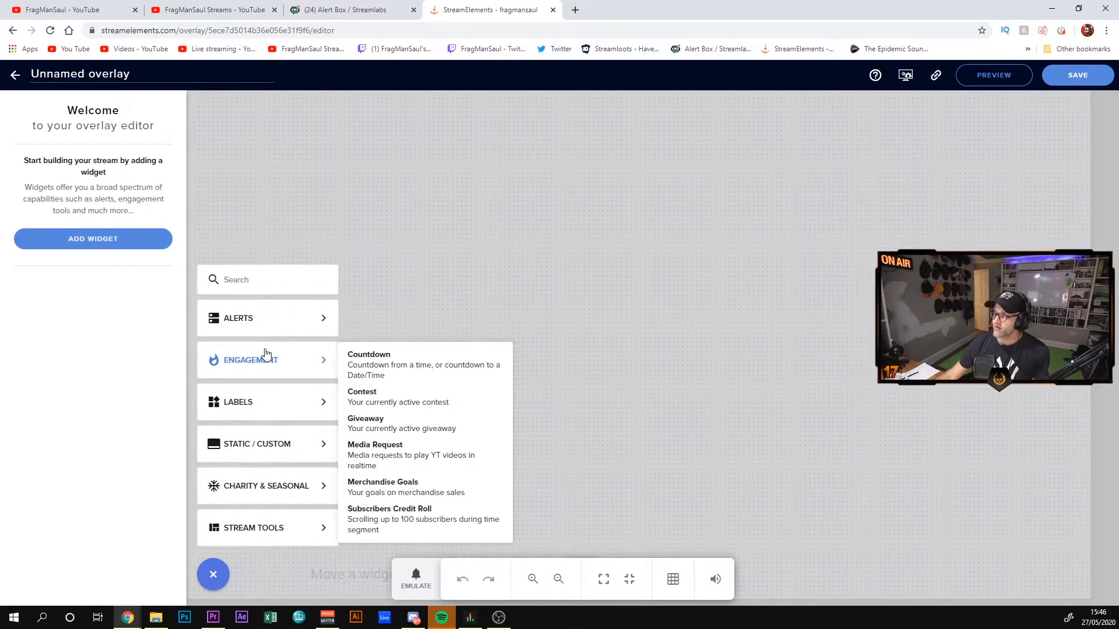
mouse_move(278, 374)
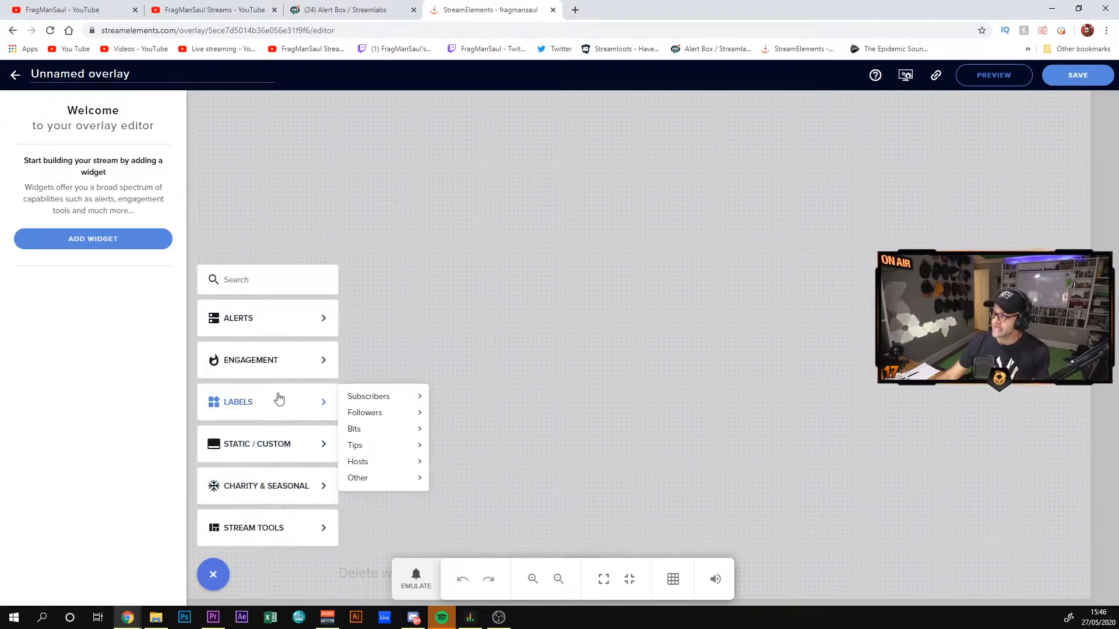
mouse_move(270, 454)
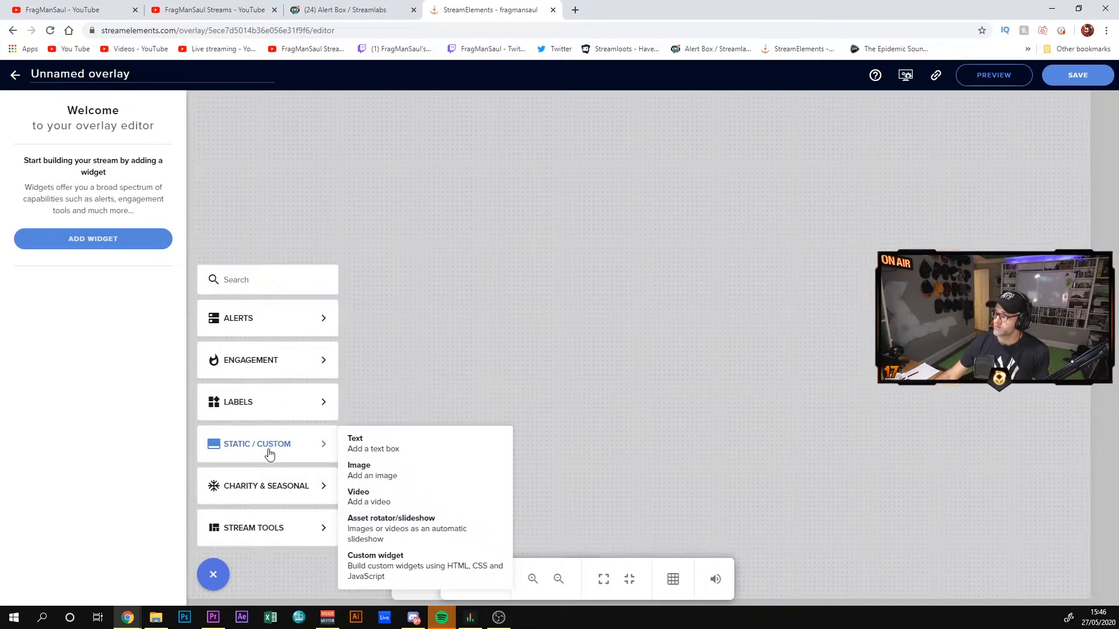
mouse_move(282, 493)
mouse_move(285, 325)
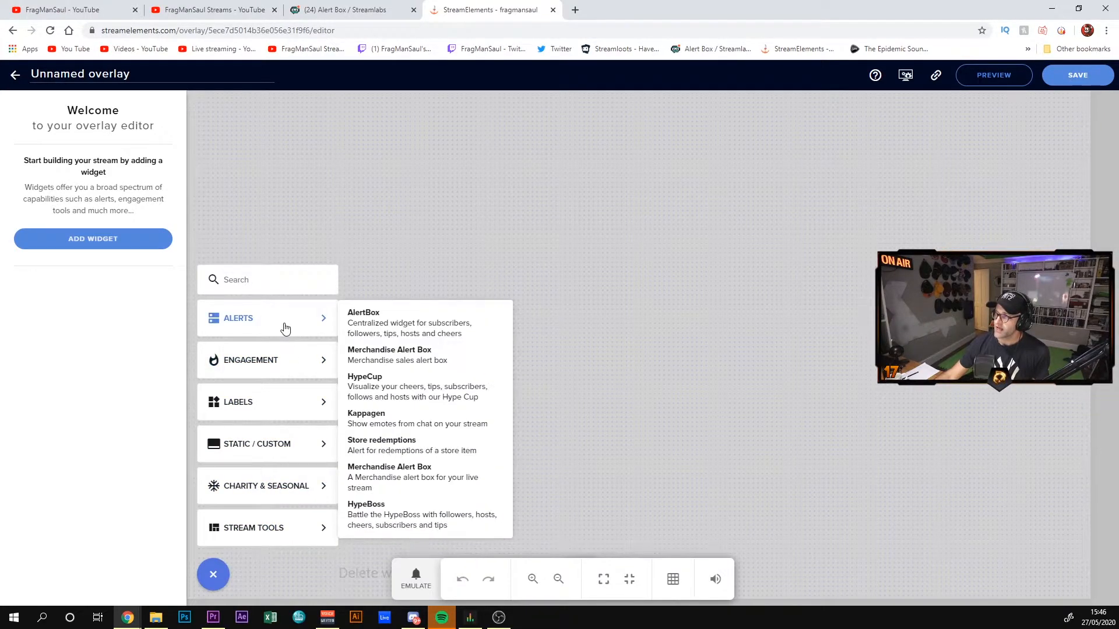
left_click(425, 330)
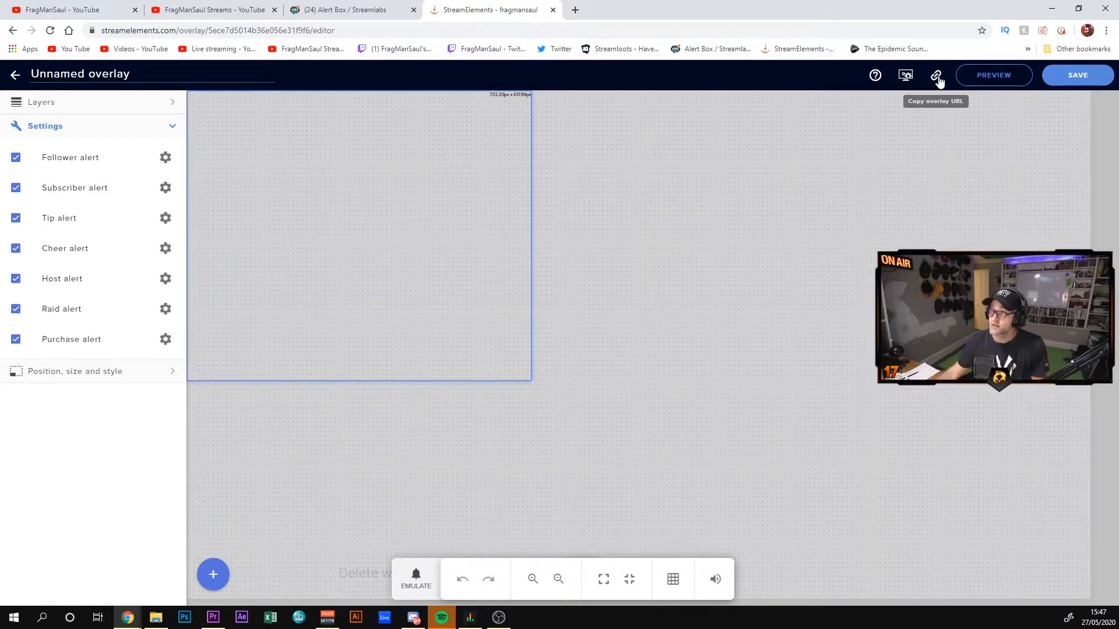
Step: Move the AlertBox widget to about the middle of the canvas and rename the overlay "Basic overlay"
left_click_drag(327, 209, 581, 272)
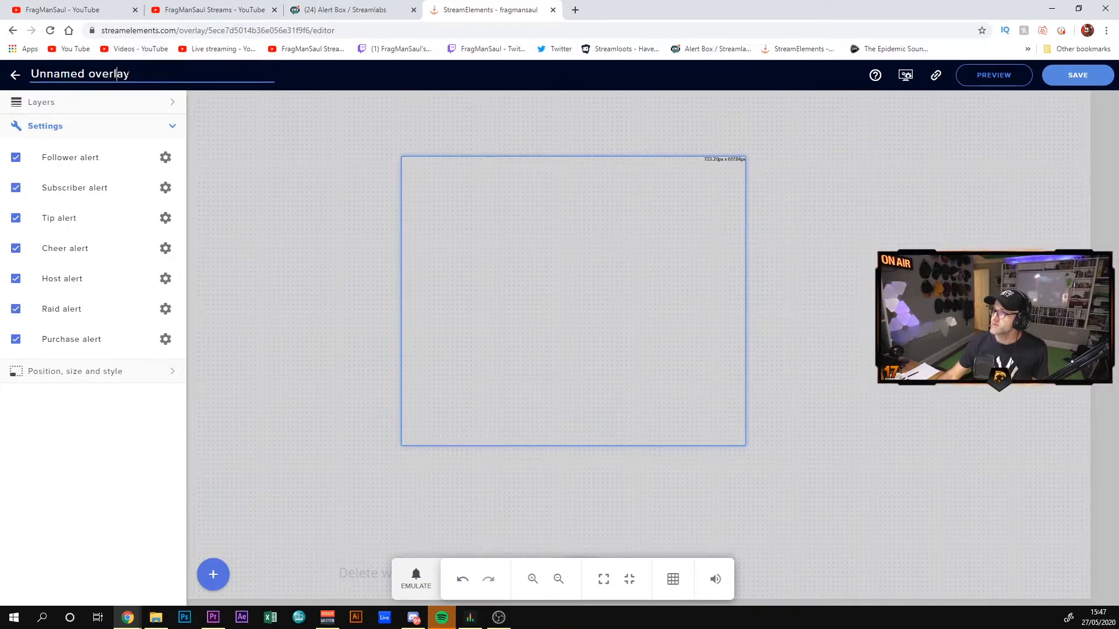
double_click(85, 74)
type("Basic")
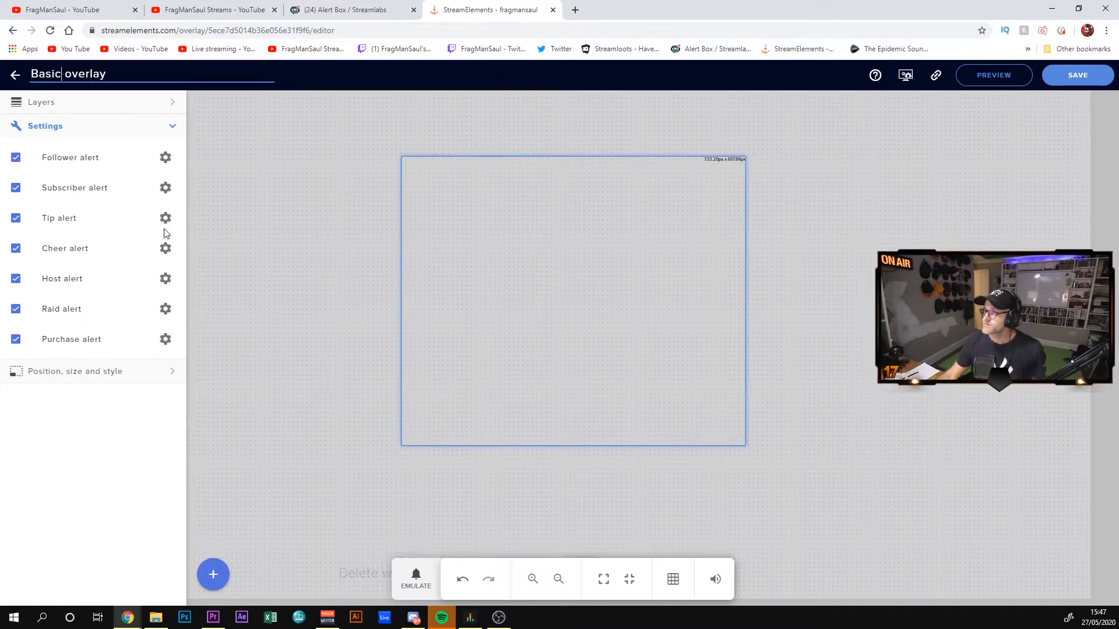
left_click_drag(588, 263, 618, 272)
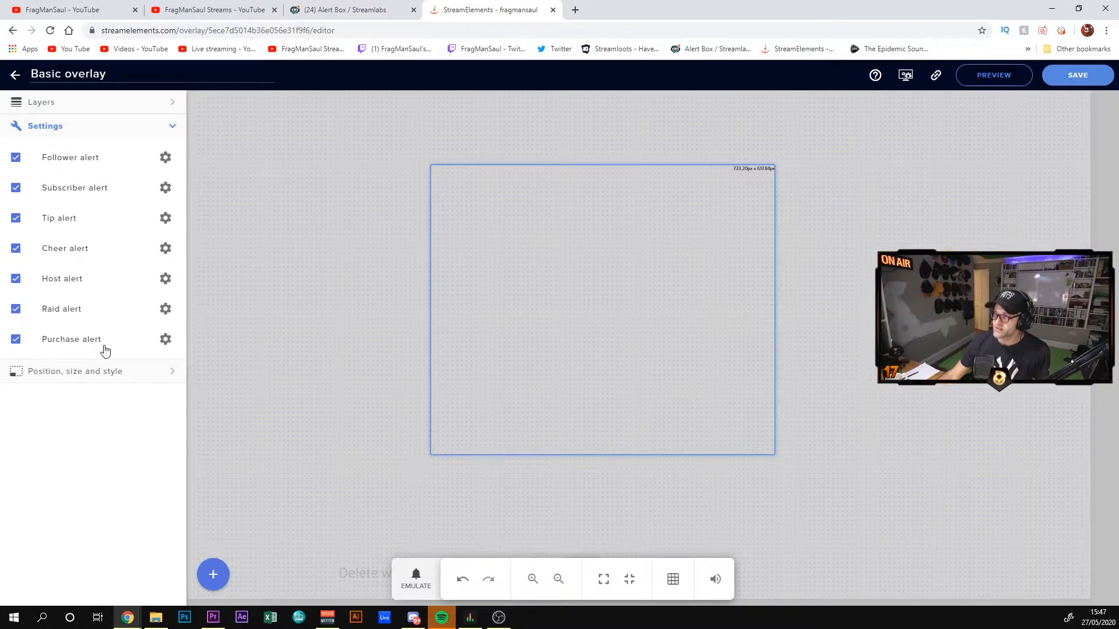
Step: Emulate follower, subscriber and tip events to preview the alerts, and copy the overlay URL
left_click(421, 583)
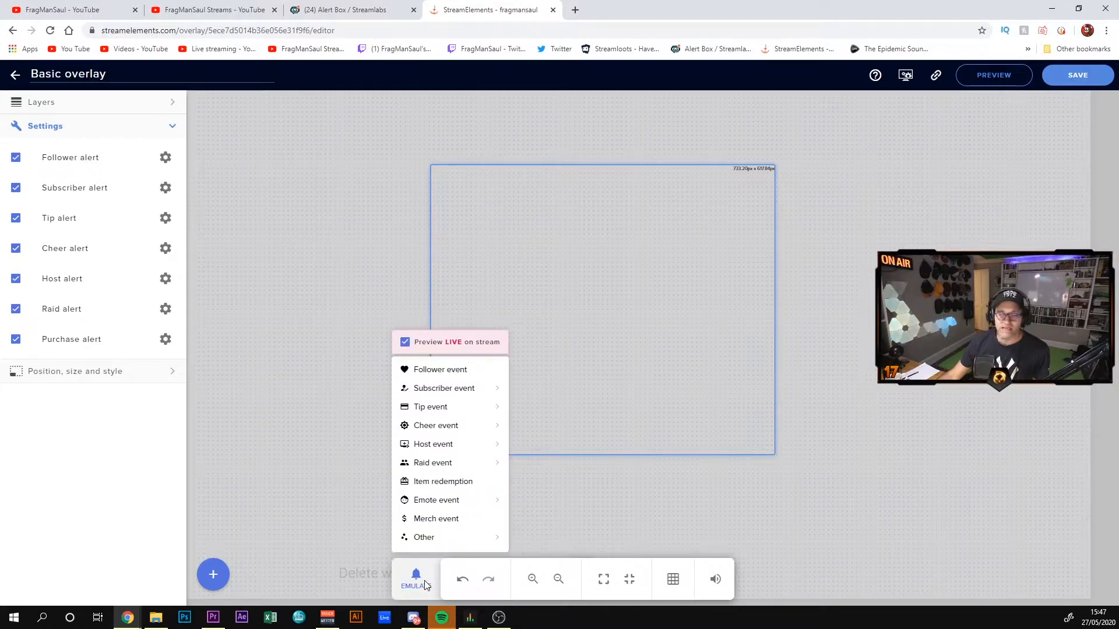
left_click(459, 379)
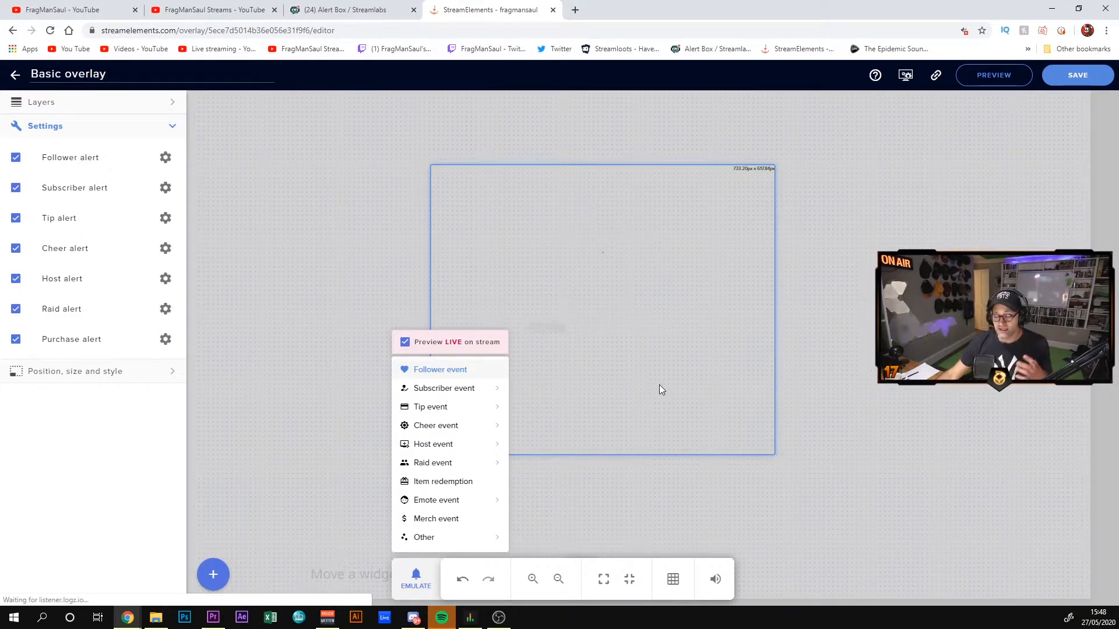
left_click(459, 392)
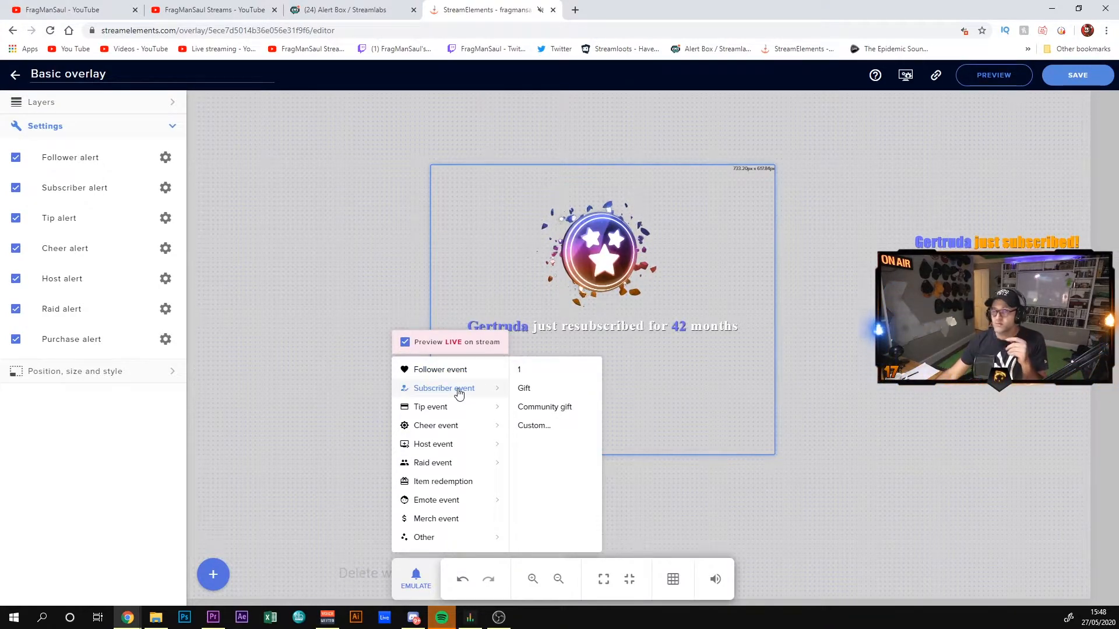
mouse_move(443, 413)
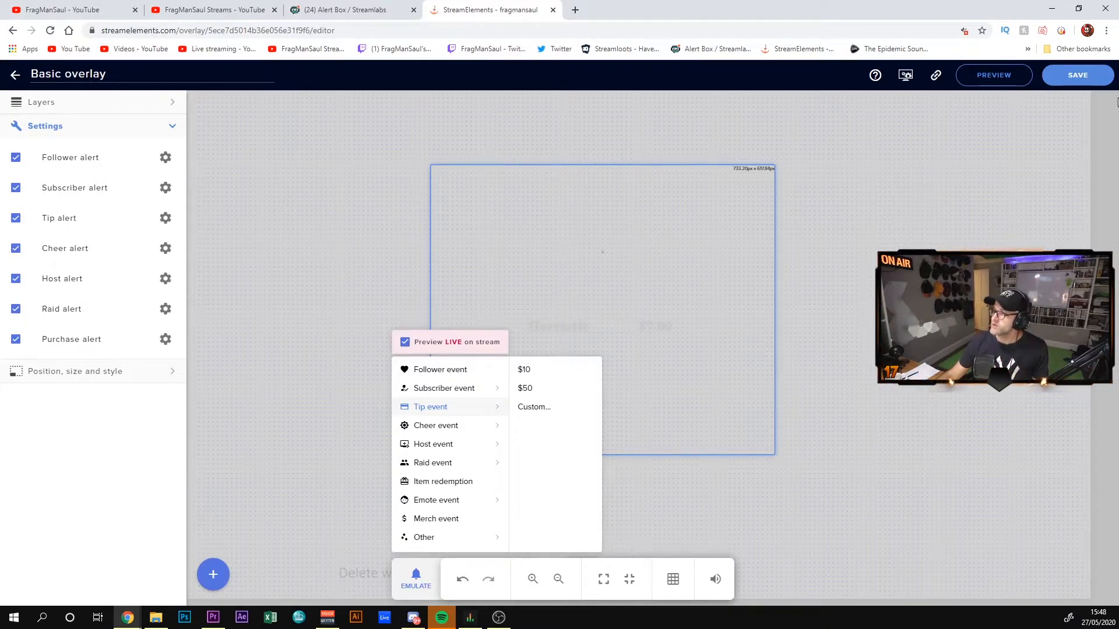
left_click(367, 233)
left_click(937, 77)
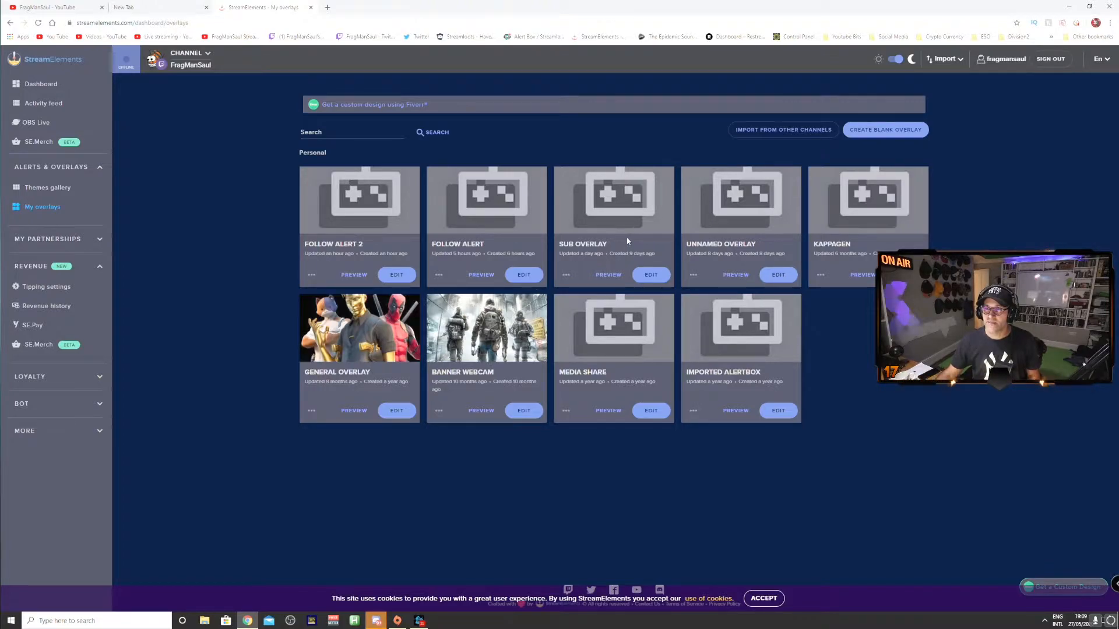
Step: Open the Sub overlay for editing and show the advanced subscriber alert settings of its AlertBox
left_click(650, 275)
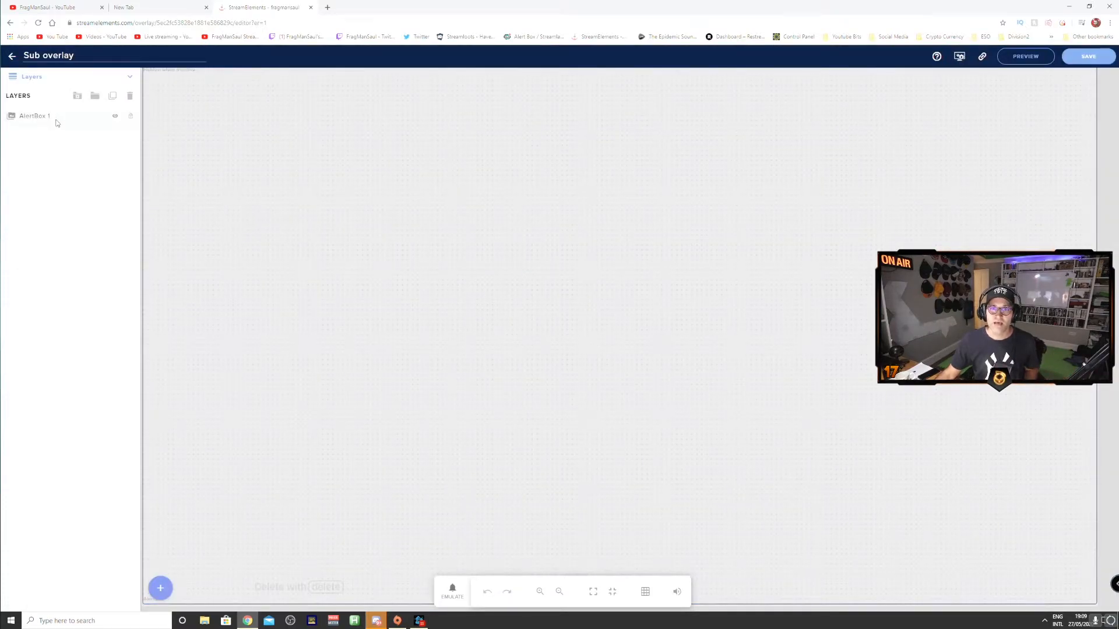
left_click(35, 116)
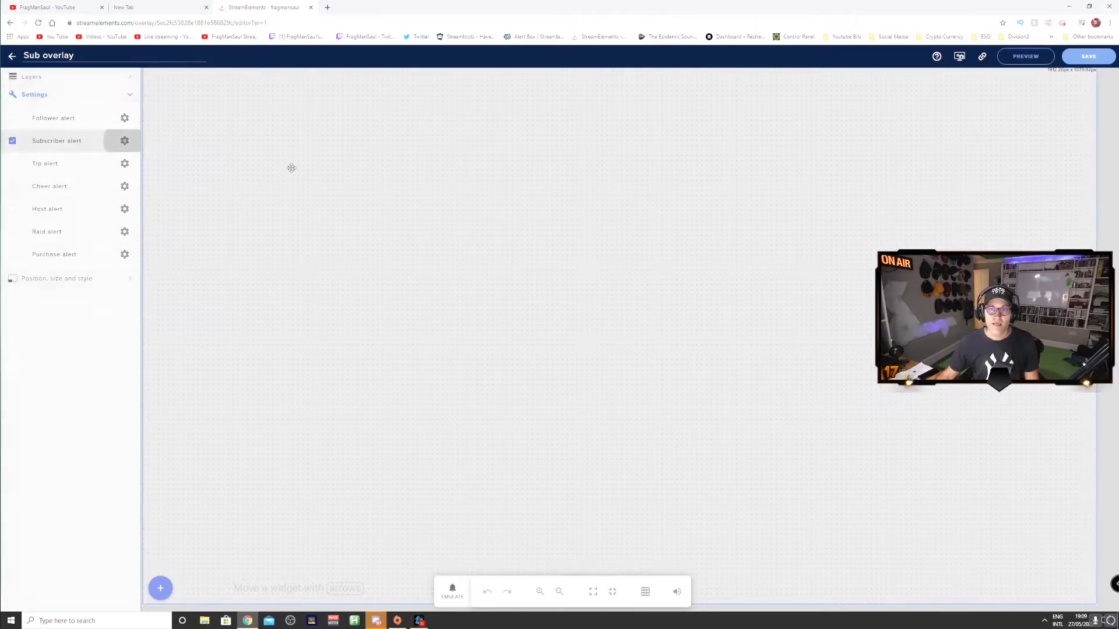
left_click(124, 140)
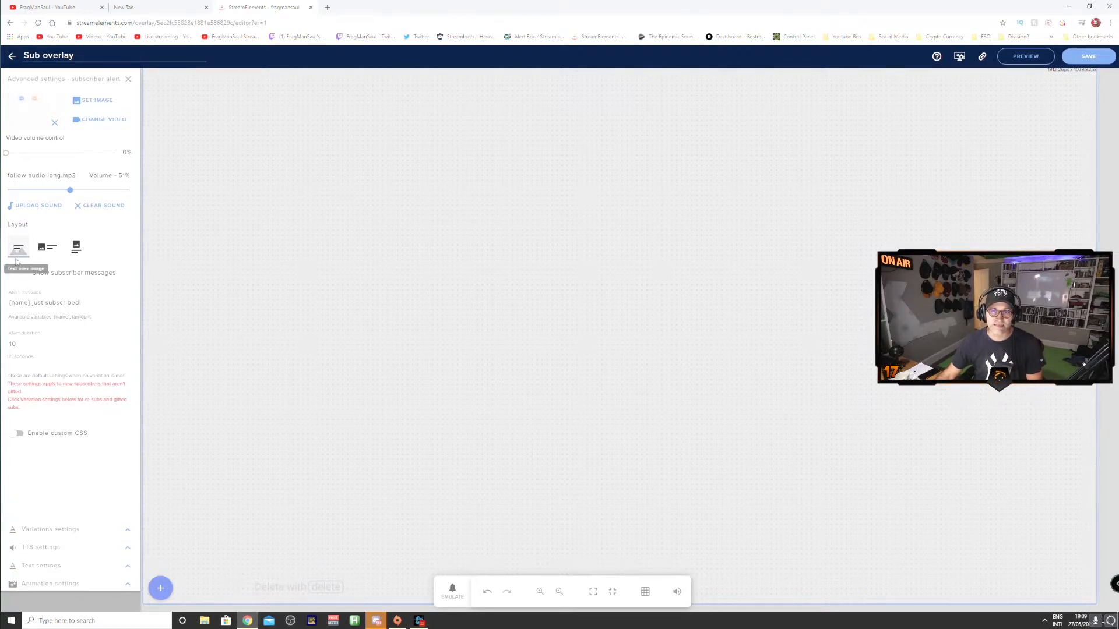
Step: Emulate a subscriber event in the Sub overlay to preview its custom alert
left_click(453, 591)
mouse_move(473, 448)
left_click(560, 447)
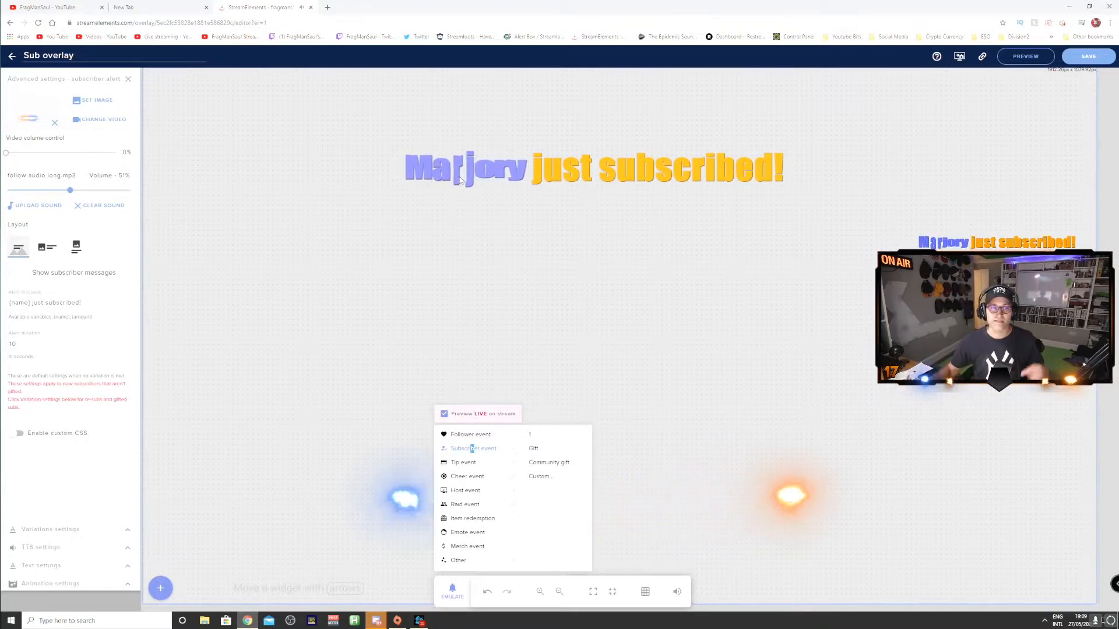
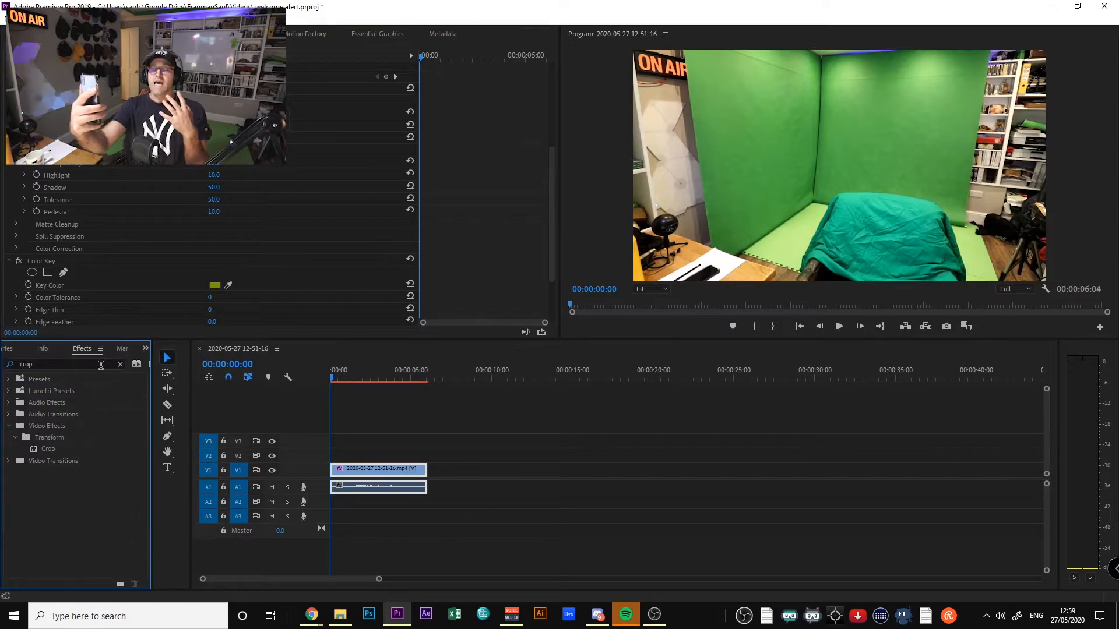
left_click_drag(48, 448, 408, 470)
scroll(257, 233, "up", 2)
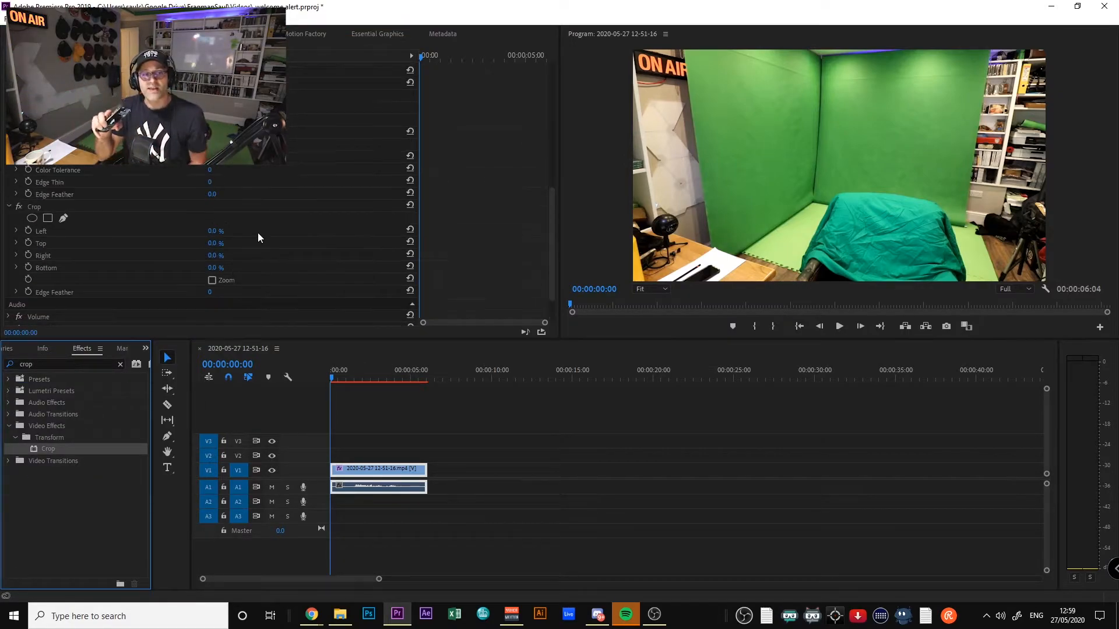
Step: Crop the clip to the green screen, with 39% left, 21% right and 16% bottom, and enlarge and centre it in the frame
left_click_drag(213, 244, 236, 244)
left_click_drag(213, 280, 221, 254)
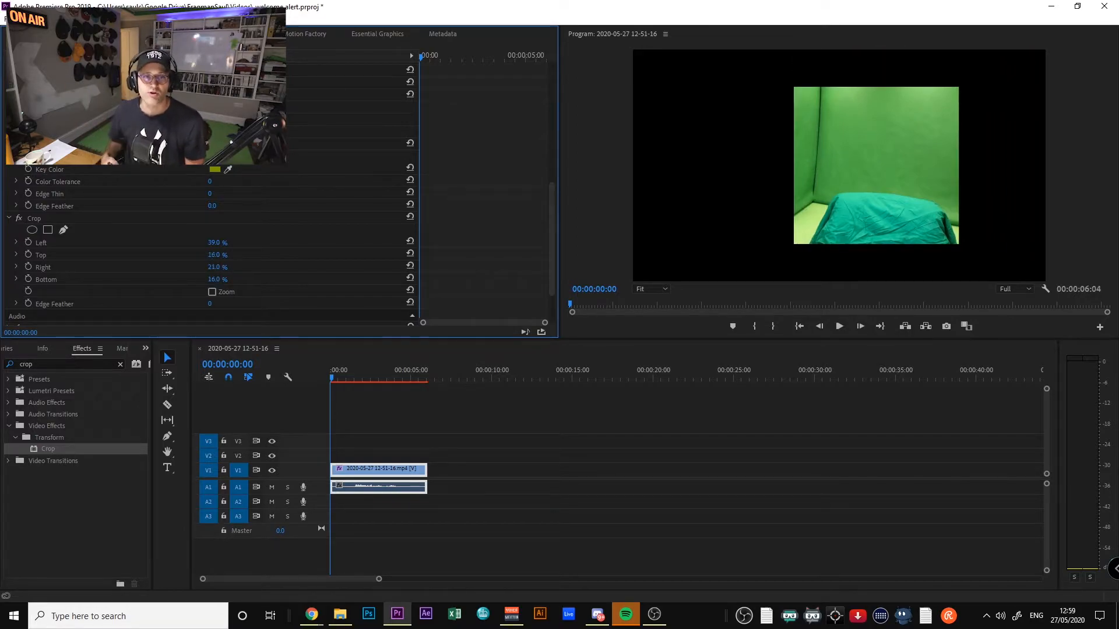
left_click_drag(334, 379, 396, 379)
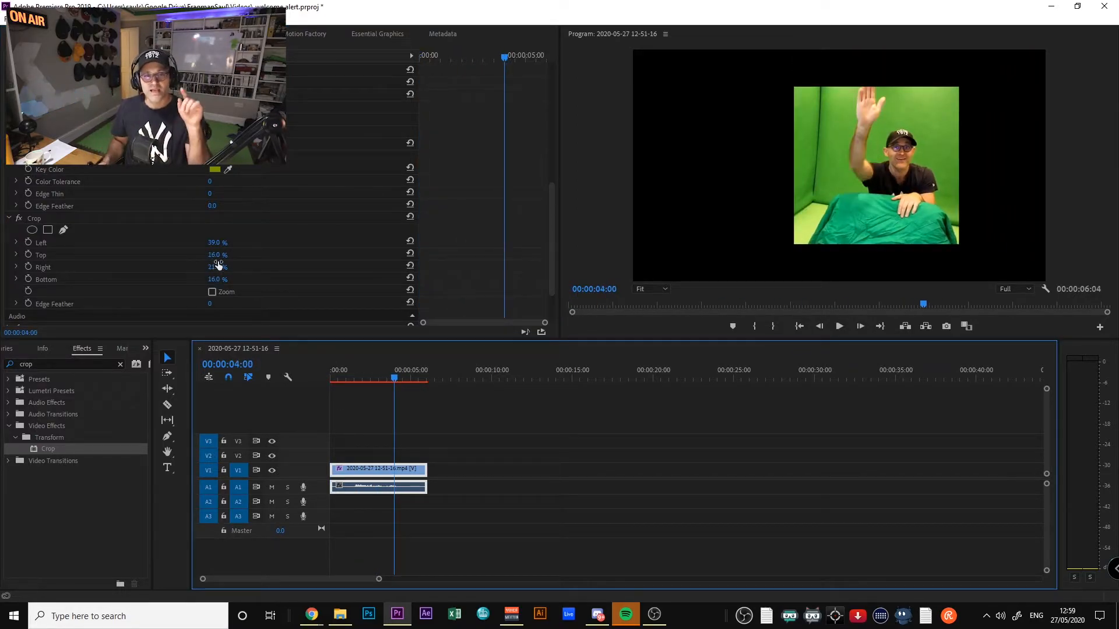
left_click_drag(214, 254, 211, 254)
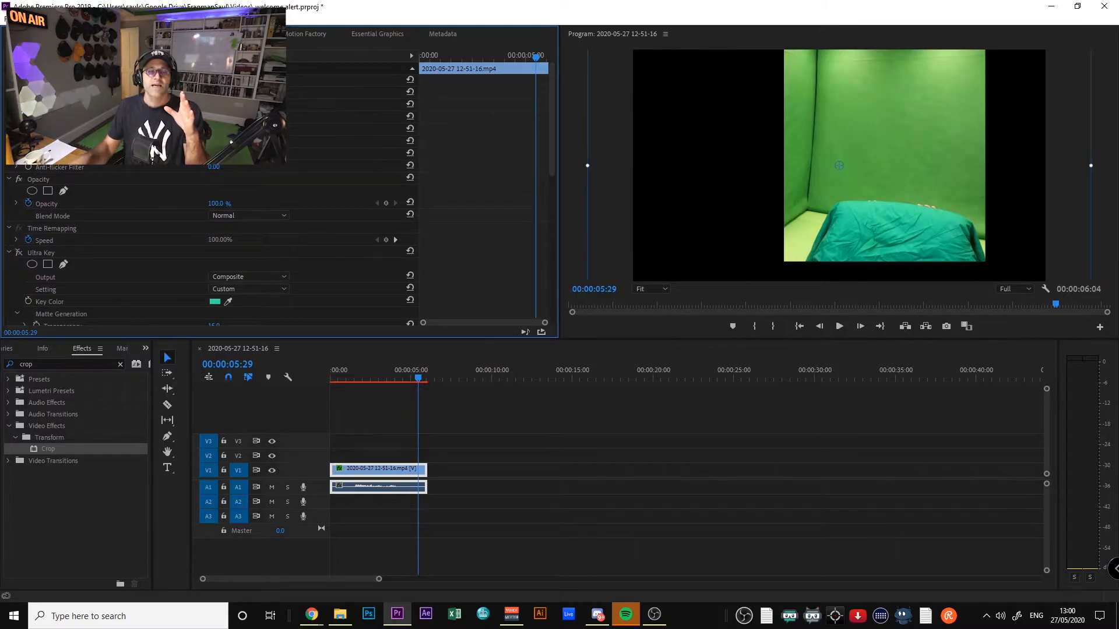
left_click_drag(216, 92, 268, 92)
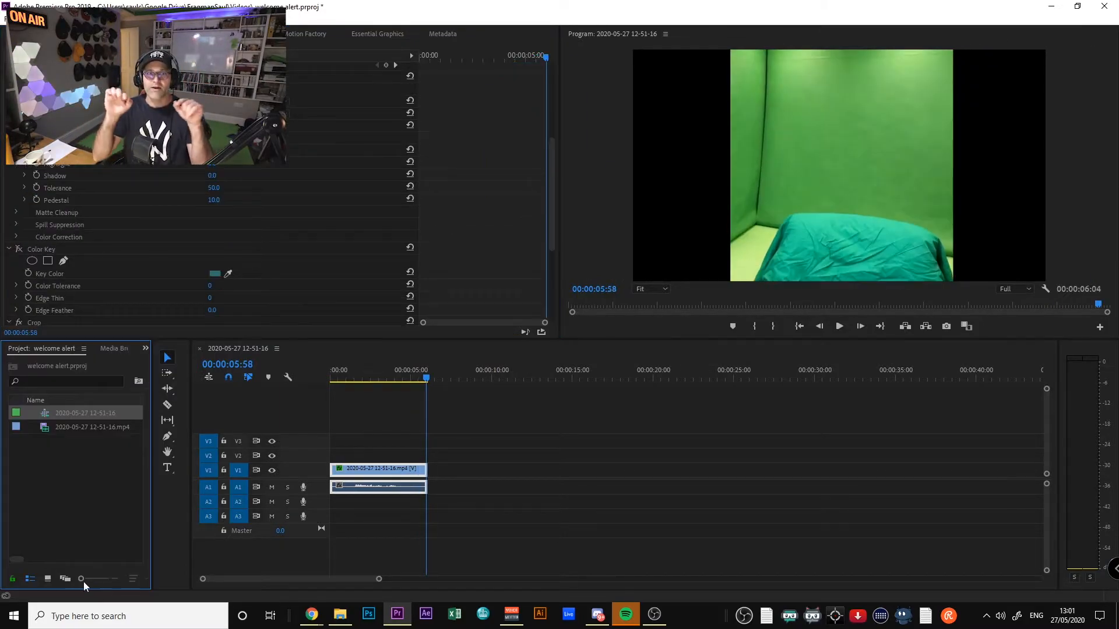
Step: Create a green 1920 × 1080, 60 fps color matte named Color Matte in the project
right_click(100, 542)
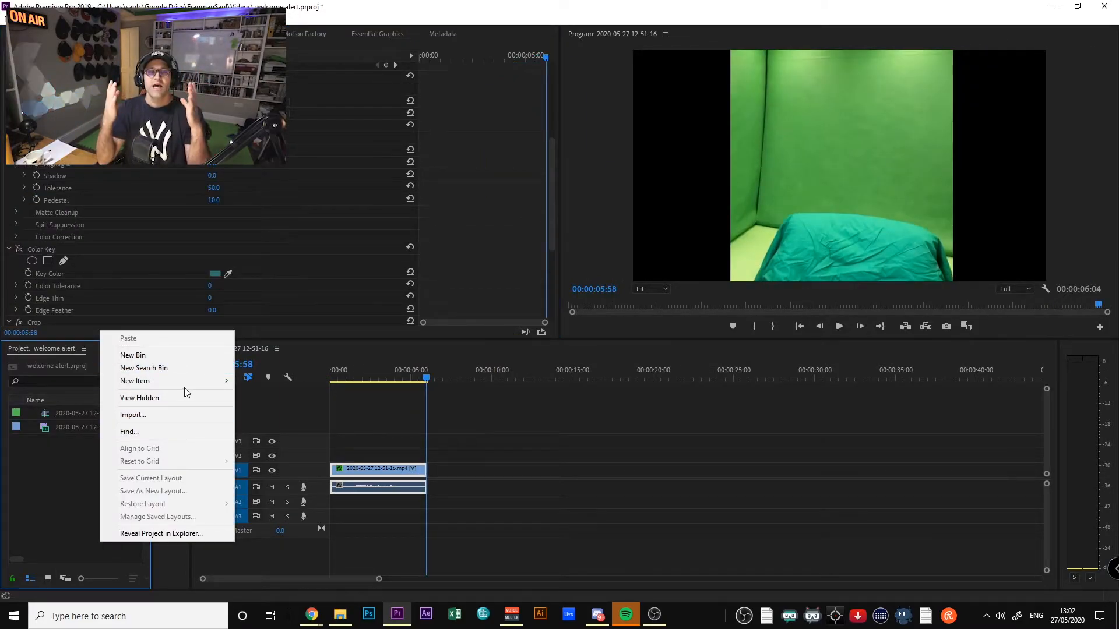
mouse_move(186, 380)
left_click(318, 470)
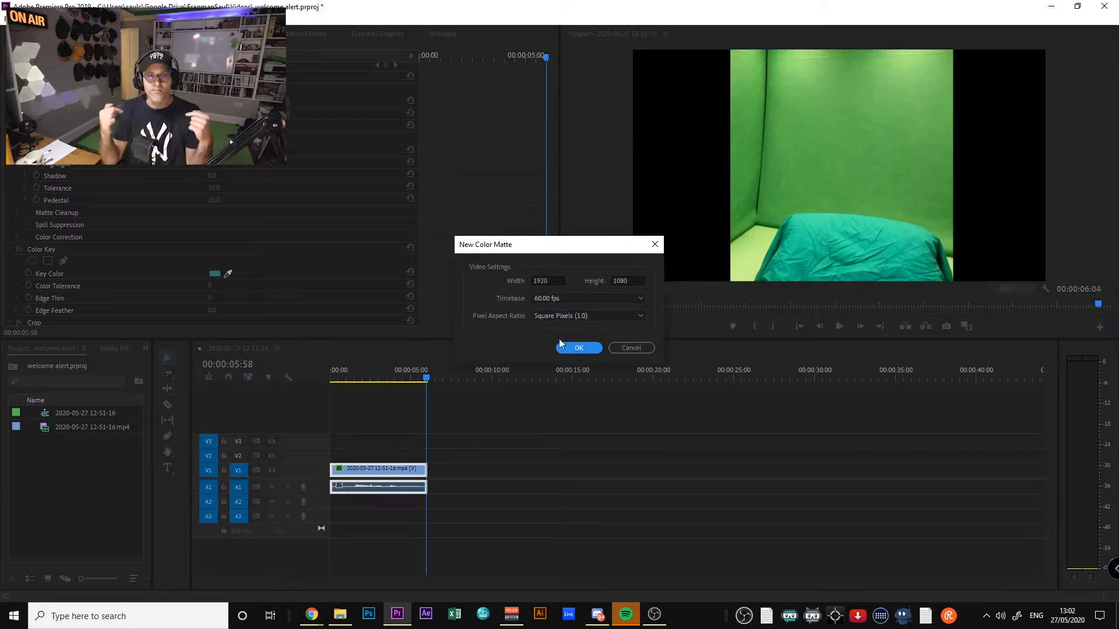
left_click(561, 345)
left_click(684, 402)
left_click(748, 168)
left_click(683, 245)
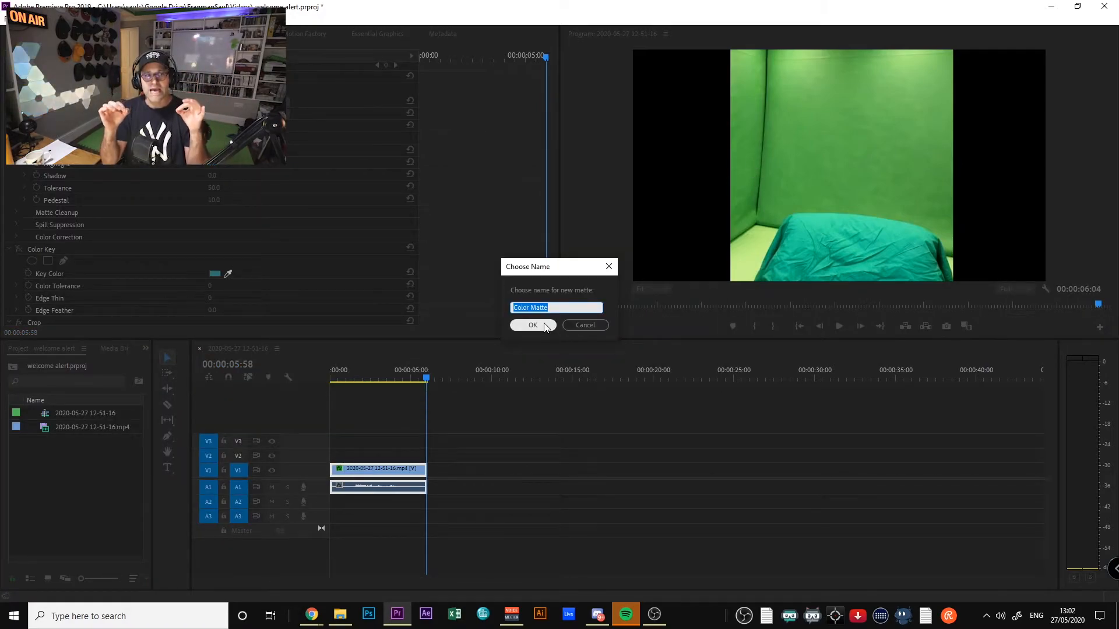
left_click(541, 325)
Step: Move the video clip to track V2 and place Color Matte beneath it on V1, matching the clip's length
left_click_drag(73, 413, 267, 452)
left_click_drag(379, 470, 379, 456)
left_click_drag(73, 414, 427, 470)
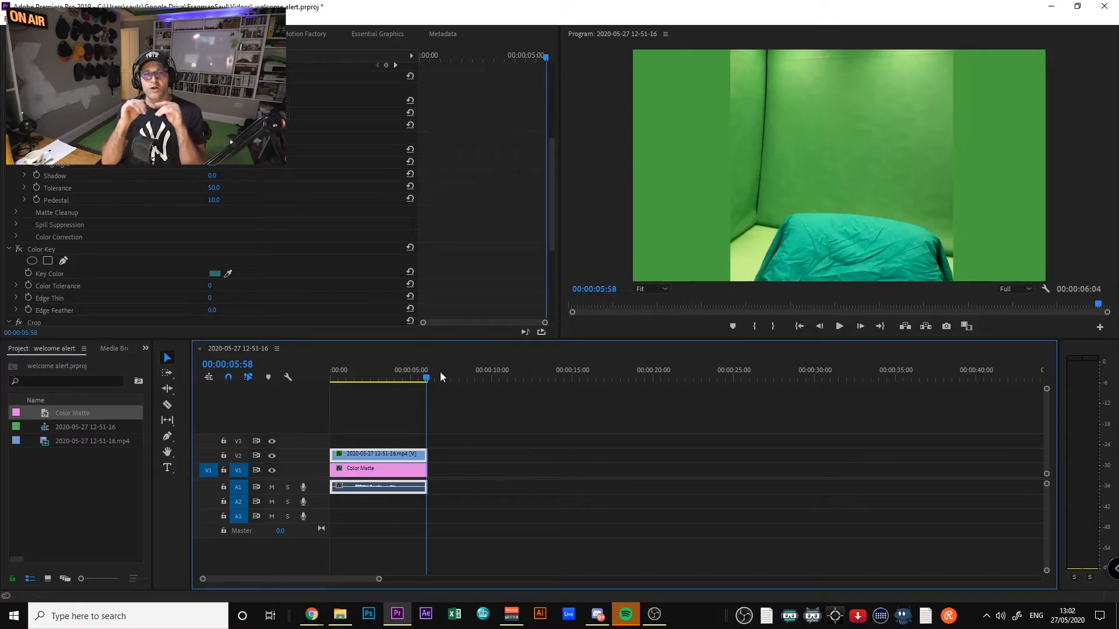
left_click_drag(432, 374, 393, 415)
Step: Open the media export settings for the sequence and the save location of the H.264 output file
left_click(5, 19)
left_click(55, 356)
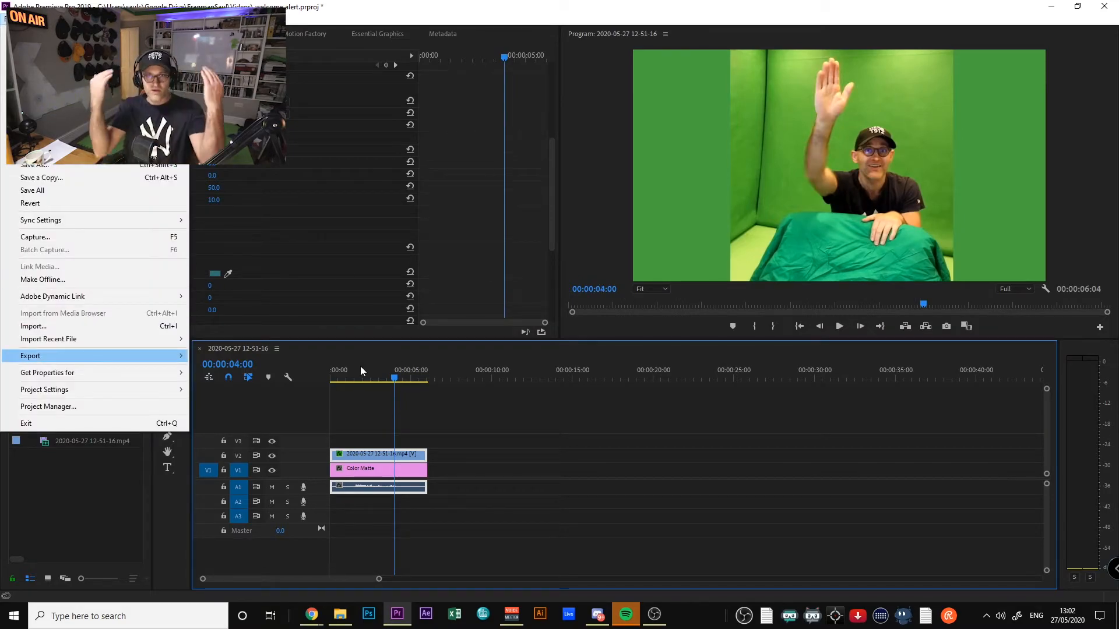
left_click(244, 356)
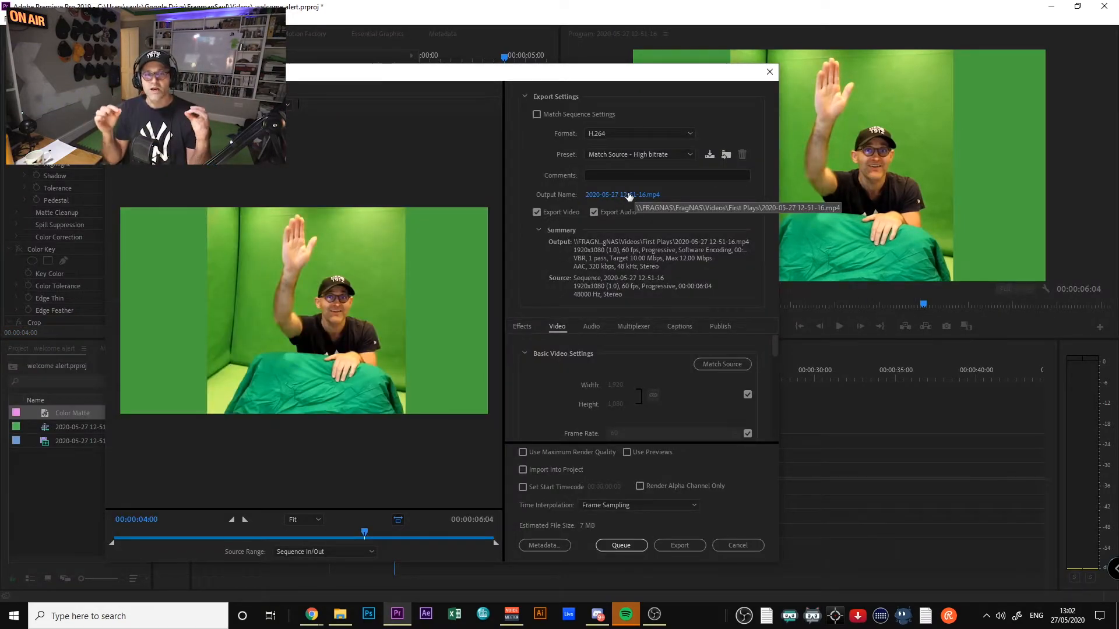
left_click(613, 190)
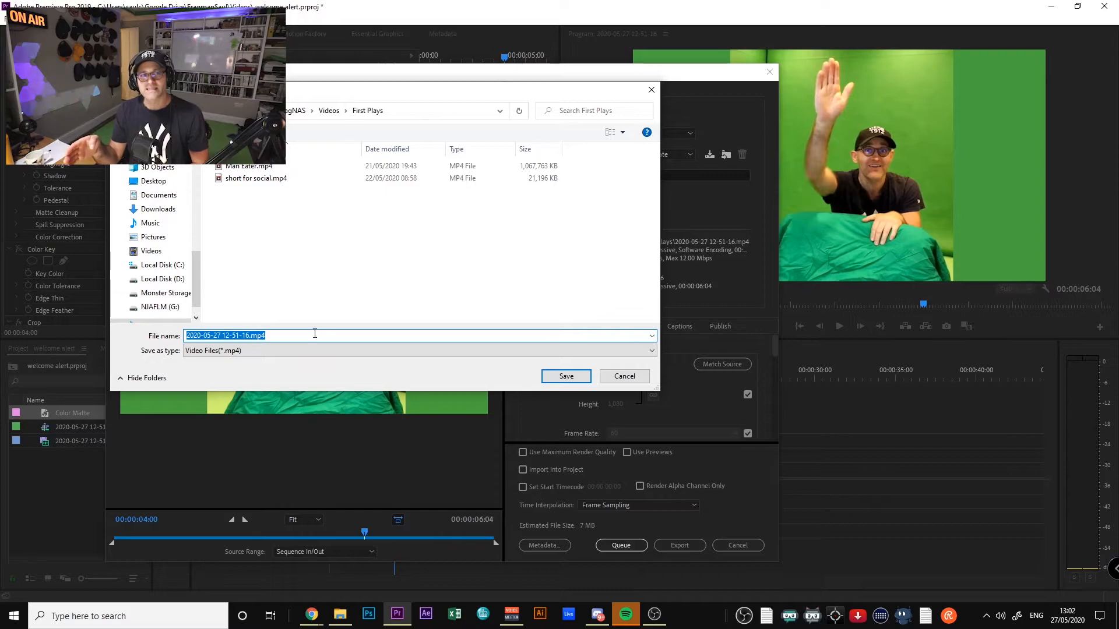
Step: Choose the OBS Images & Video folder inside Twitch as the save location for the exported video
scroll(181, 221, "up", 4)
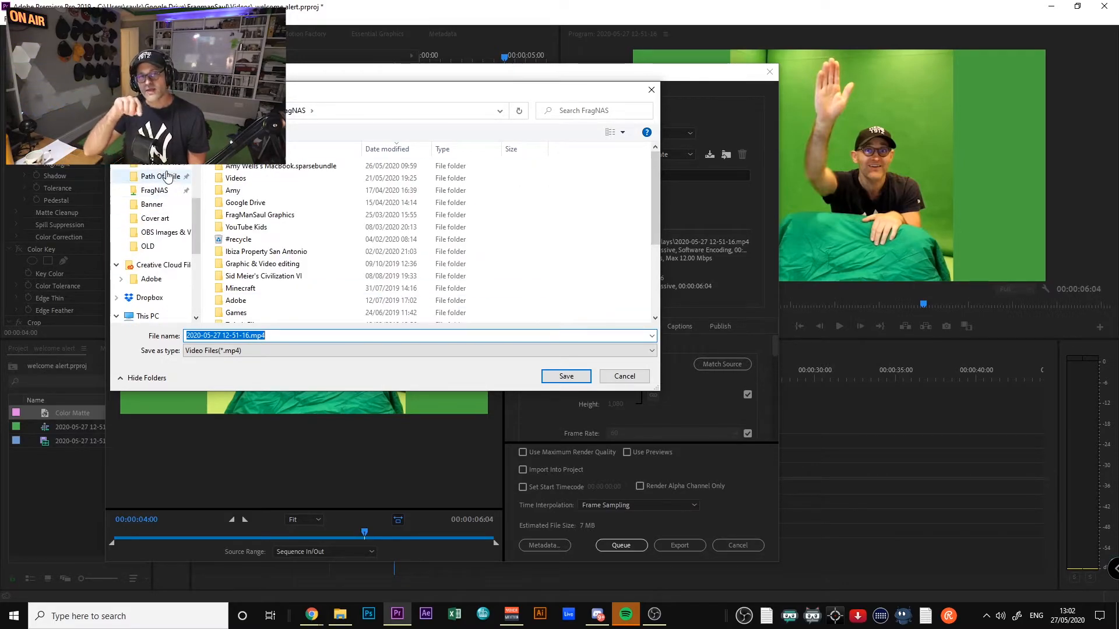
left_click(163, 219)
left_click(342, 116)
left_click(317, 112)
scroll(242, 267, "down", 5)
double_click(242, 267)
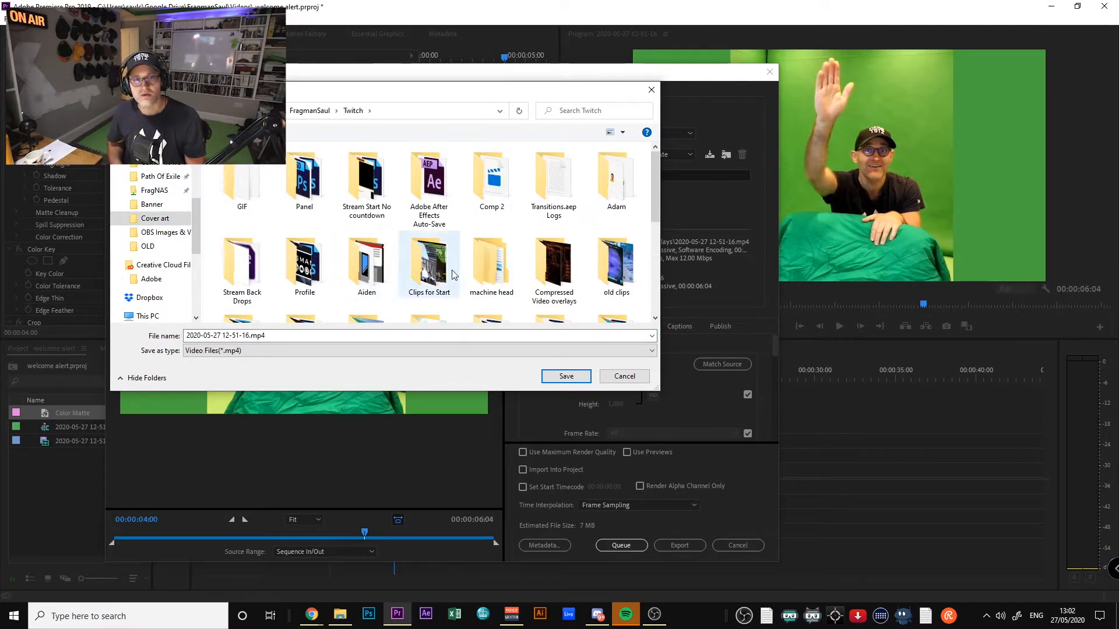
scroll(419, 274, "down", 3)
scroll(583, 222, "up", 4)
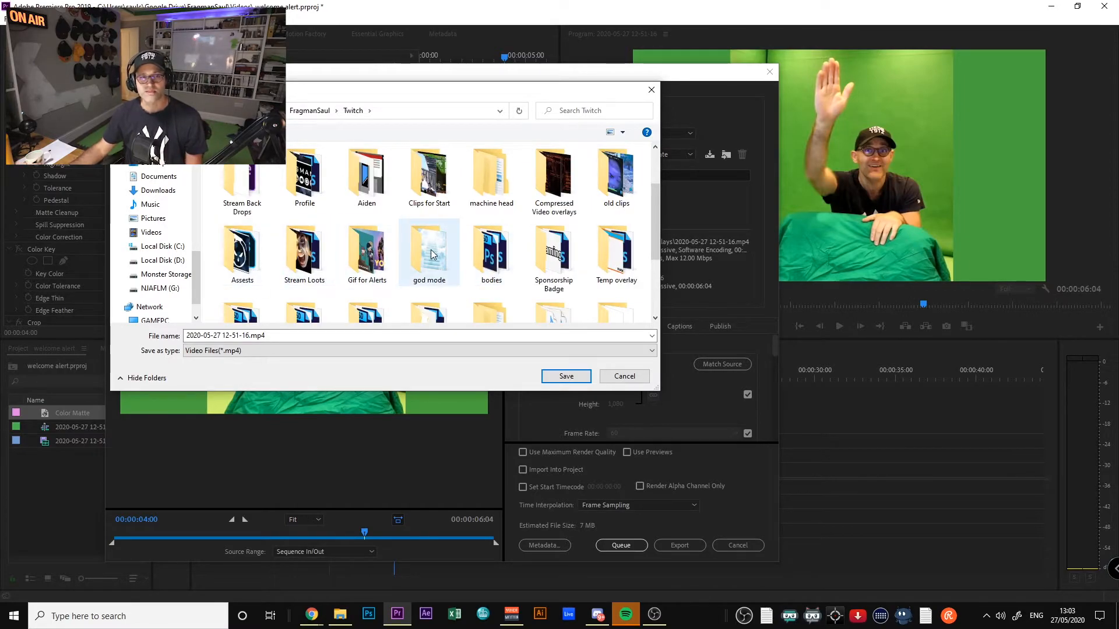
scroll(449, 262, "down", 3)
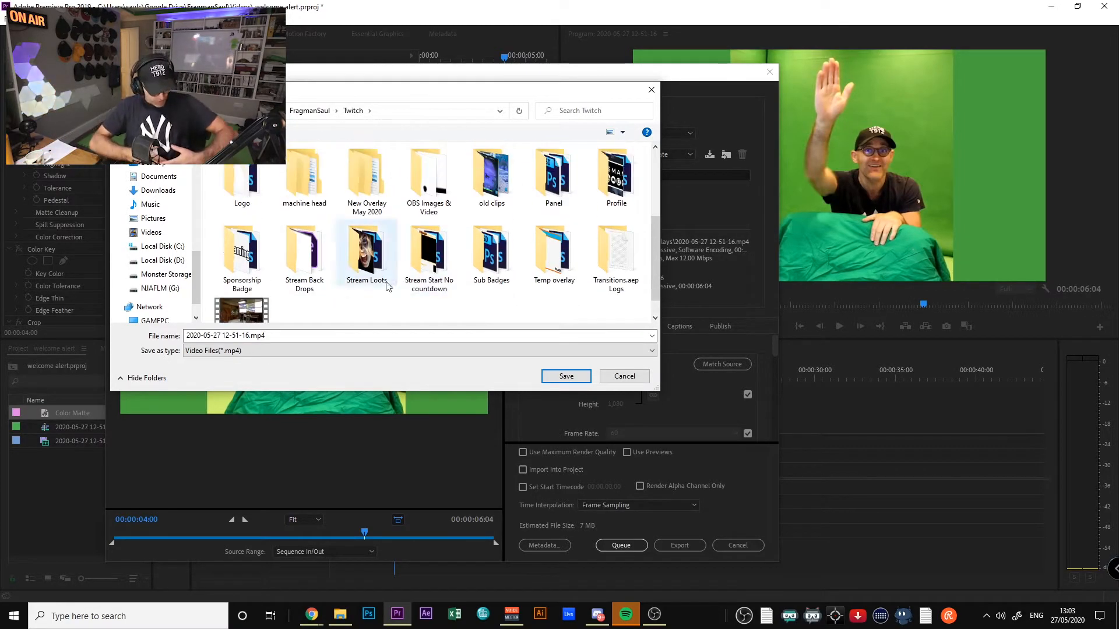
double_click(428, 175)
Step: Name the output file Folow alert.mp4 and export the sequence
left_click(282, 334)
type("Folow alert")
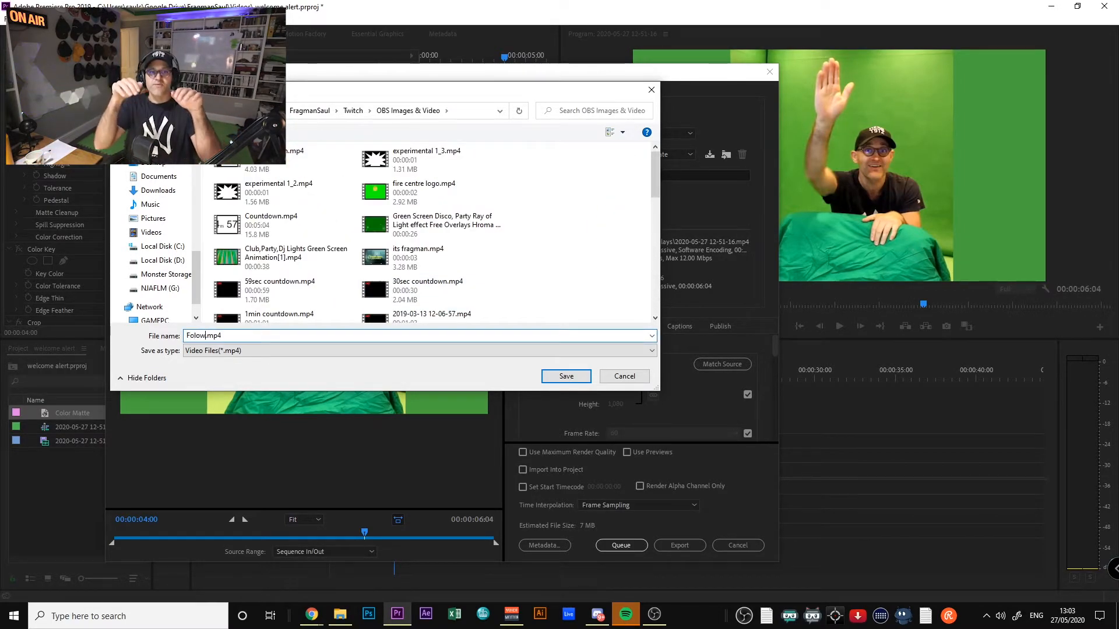
key("Return")
left_click(679, 545)
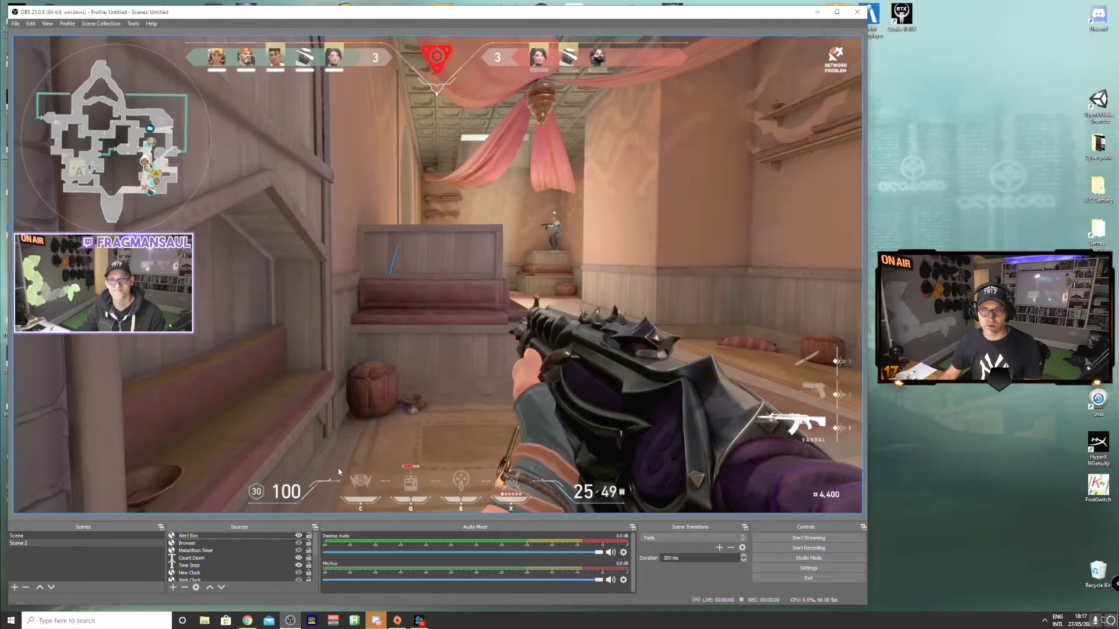
Step: Switch to StreamElements in the browser and open the My overlays page
left_click(247, 621)
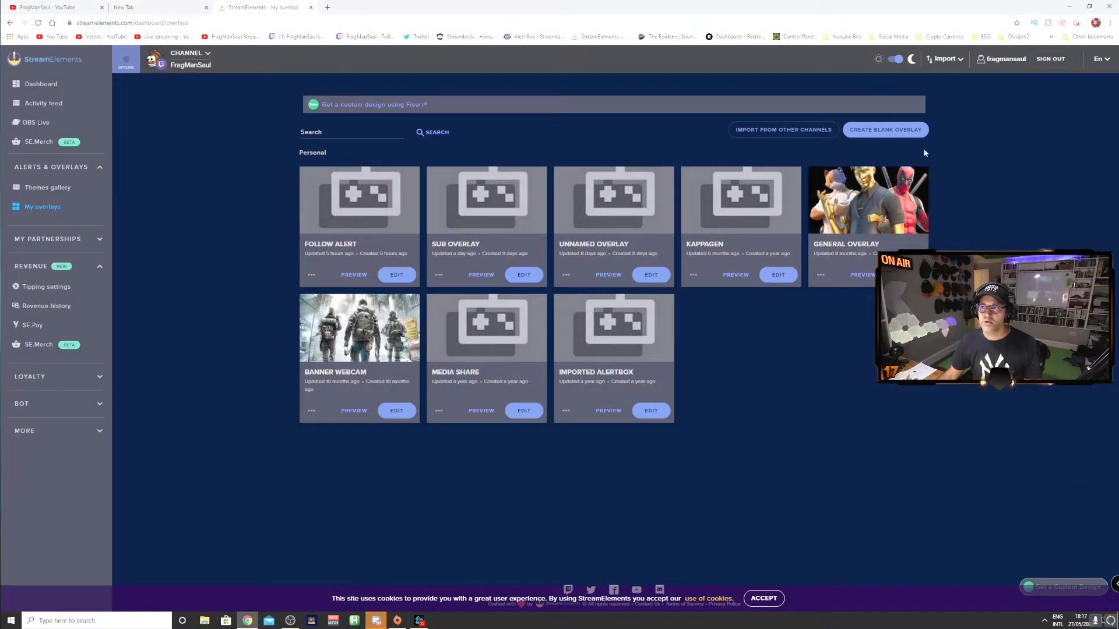
left_click(40, 85)
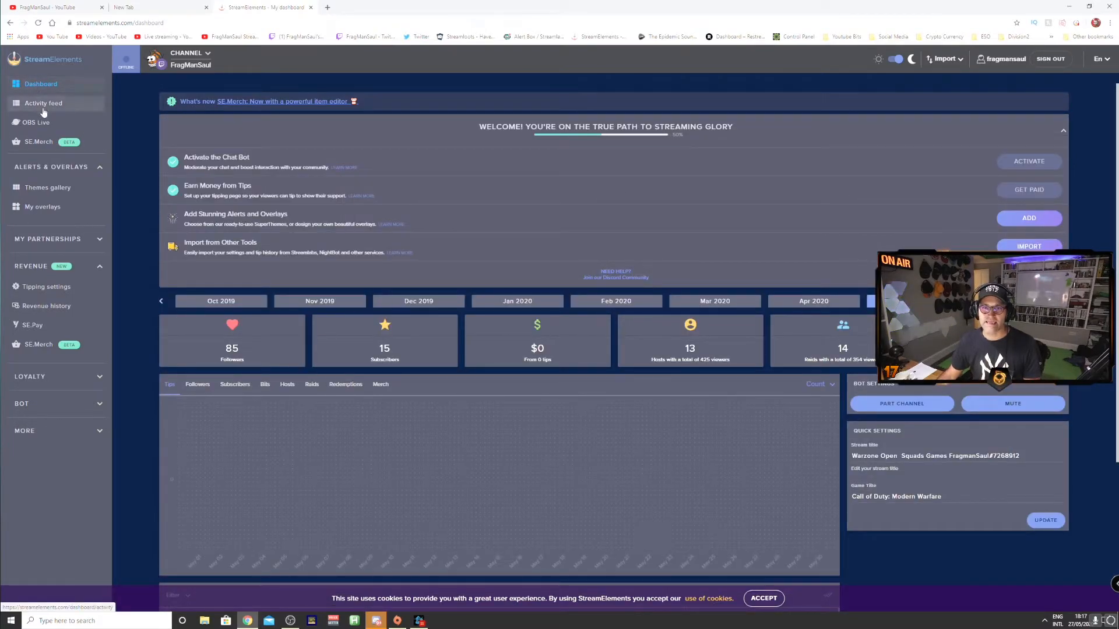
left_click(46, 207)
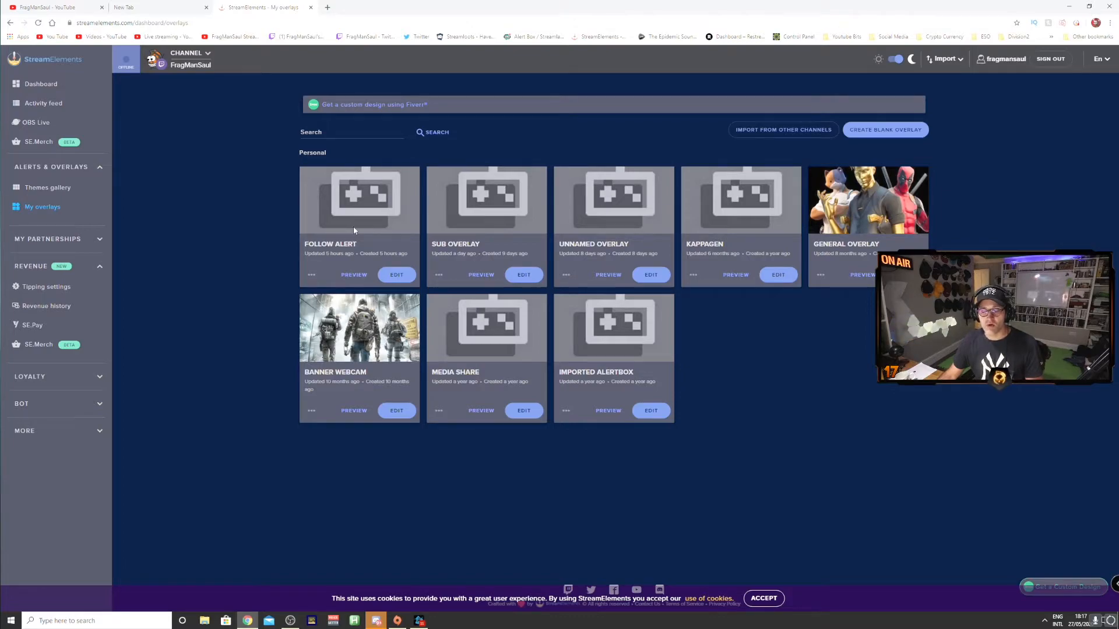
Step: Create a blank overlay at 1080p resolution and add an AlertBox widget to it
left_click(886, 130)
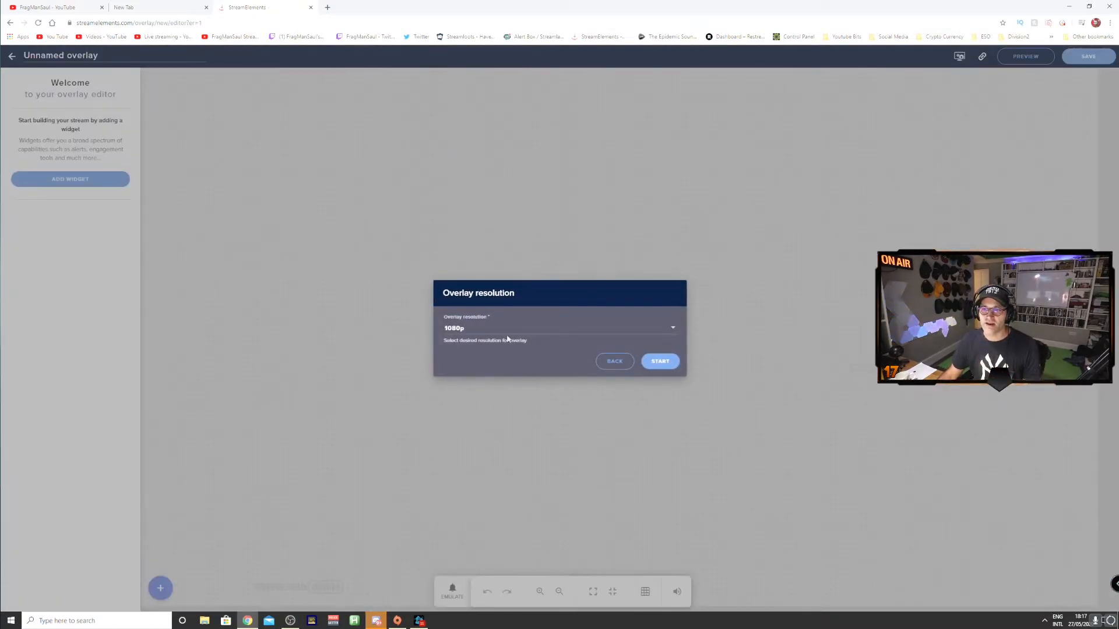
left_click(661, 361)
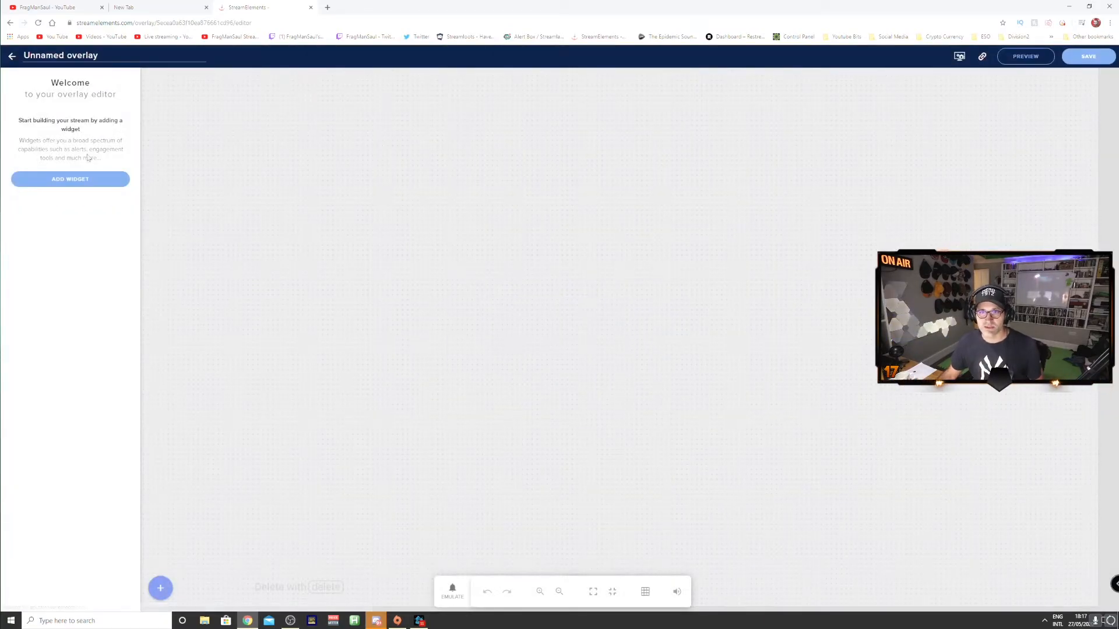
left_click(88, 178)
mouse_move(215, 404)
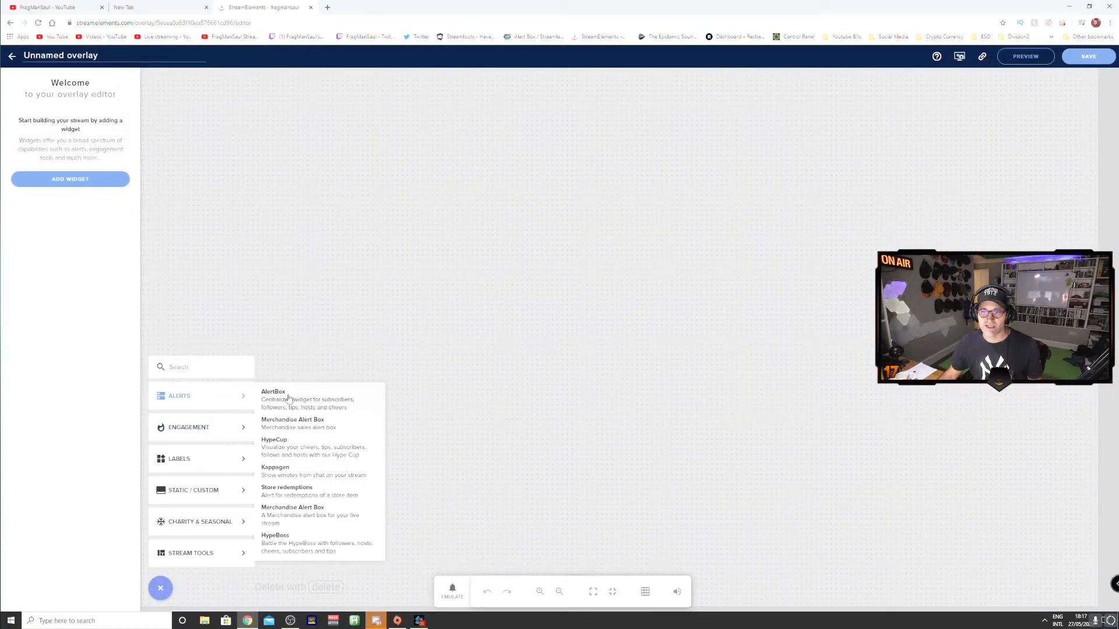
left_click(289, 400)
Step: Disable the subscriber, tip, cheer, host, raid and purchase alerts in the AlertBox, leaving only the follower alert
left_click(12, 140)
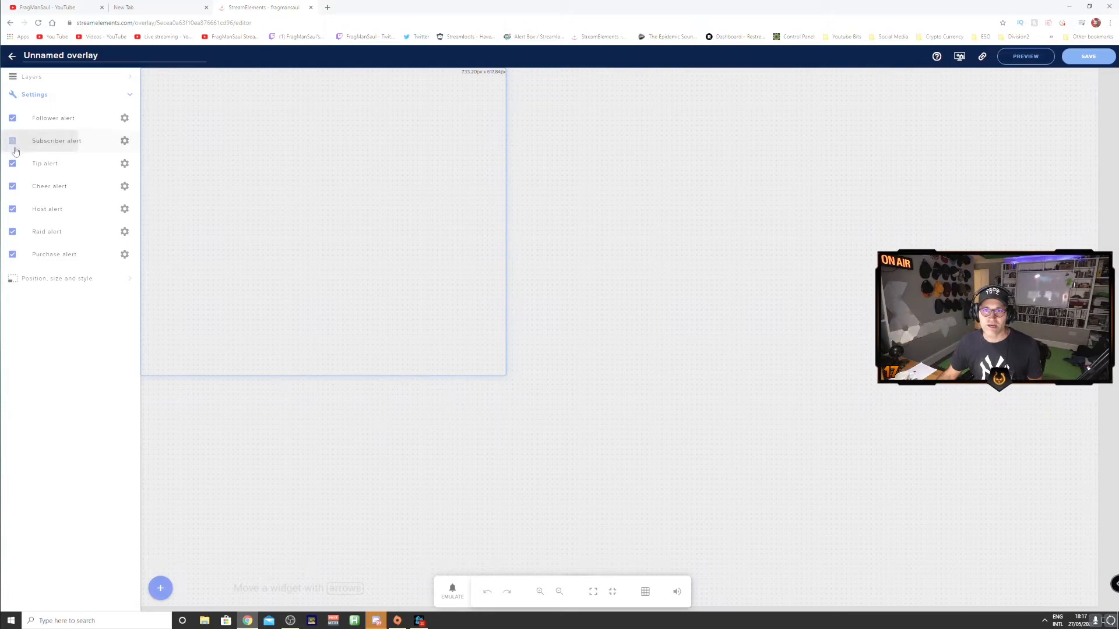
left_click(12, 164)
left_click(13, 186)
left_click(13, 209)
left_click(13, 232)
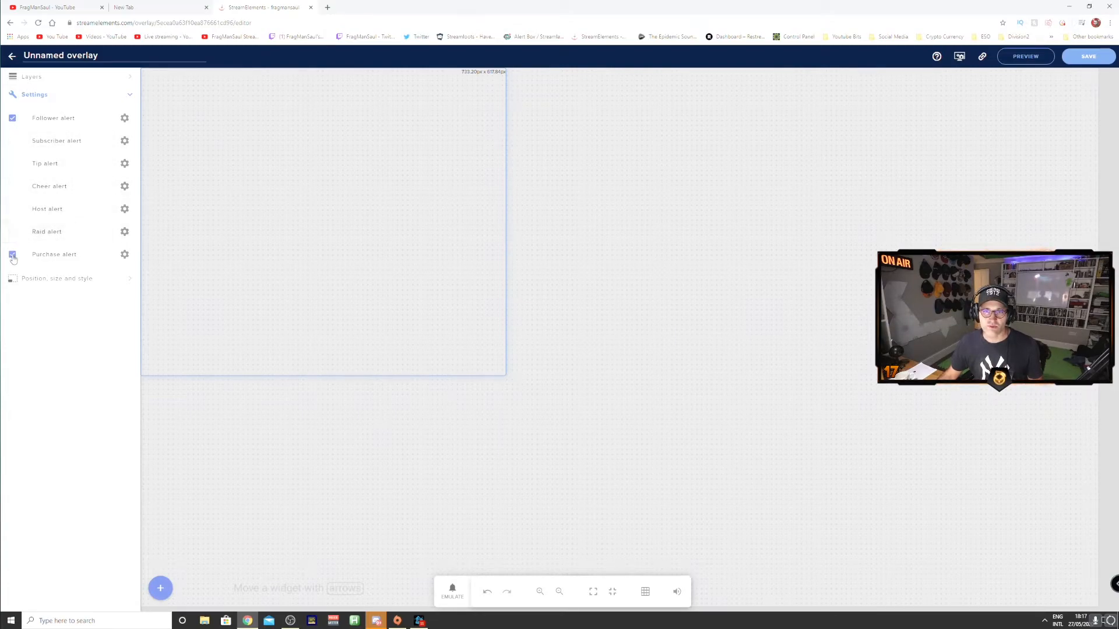
left_click(12, 254)
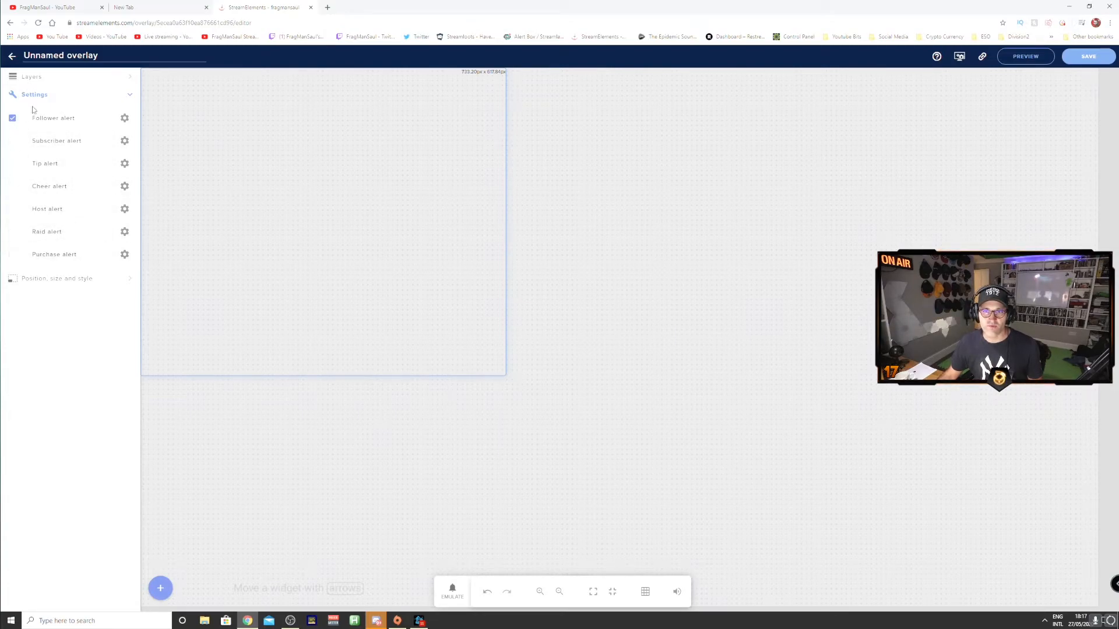
Step: Replace the follower alert's default video with the first uploaded green-screen clip from the video library
left_click(124, 119)
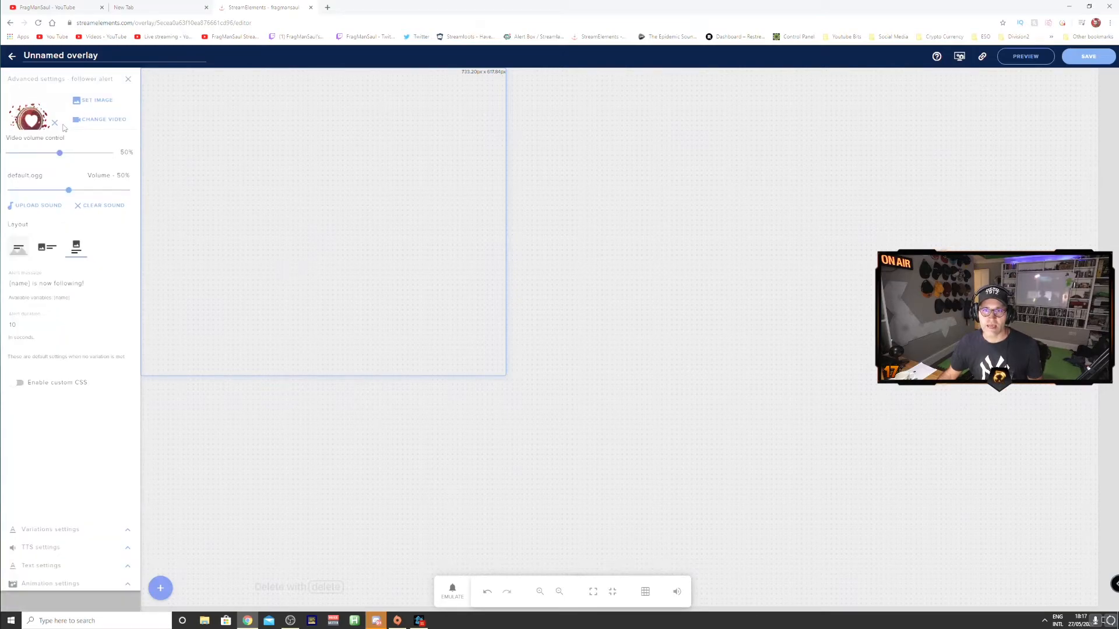
left_click(99, 119)
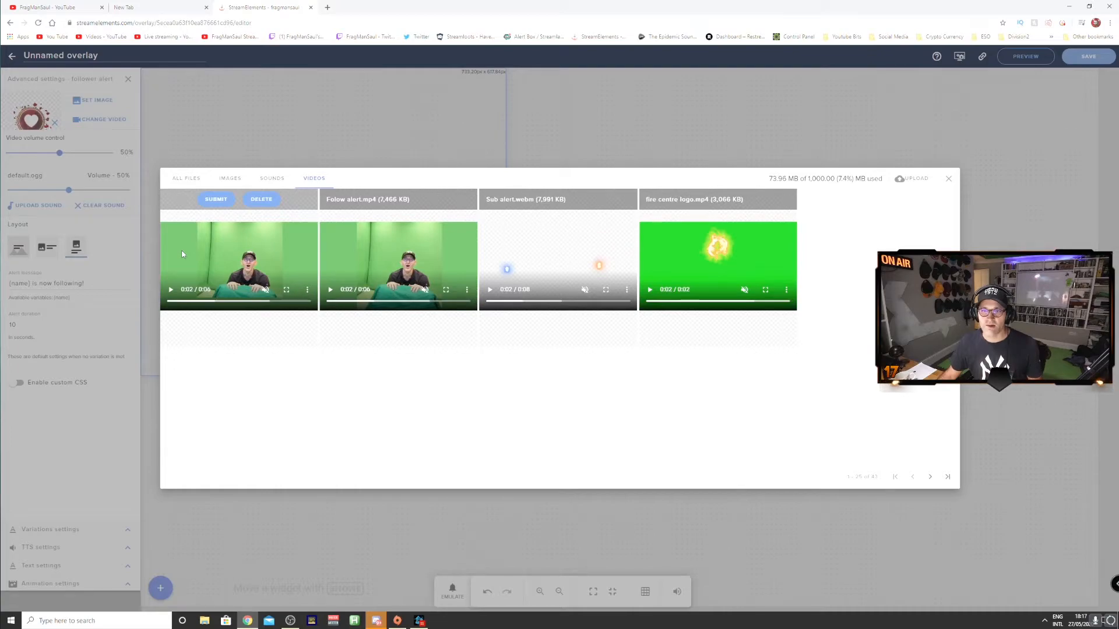
left_click(915, 179)
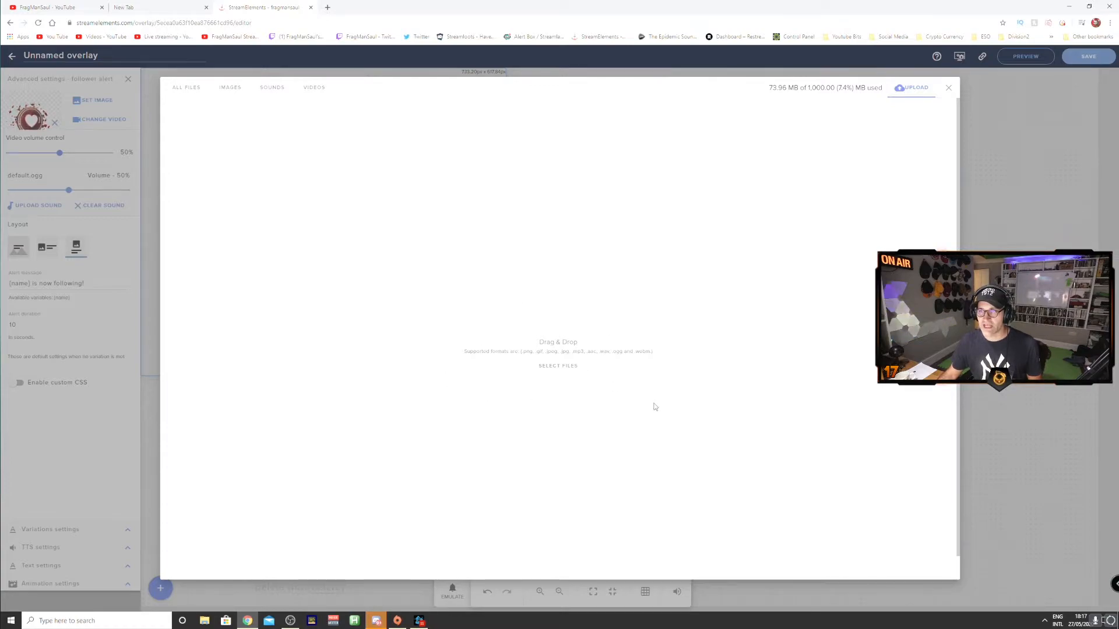
left_click(313, 95)
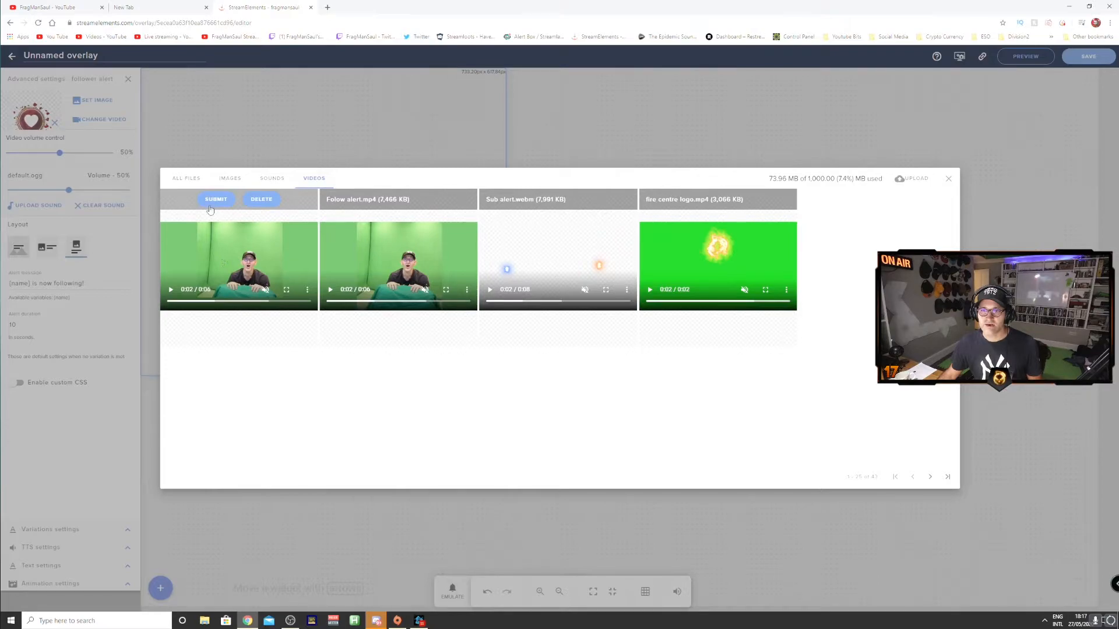
left_click(213, 201)
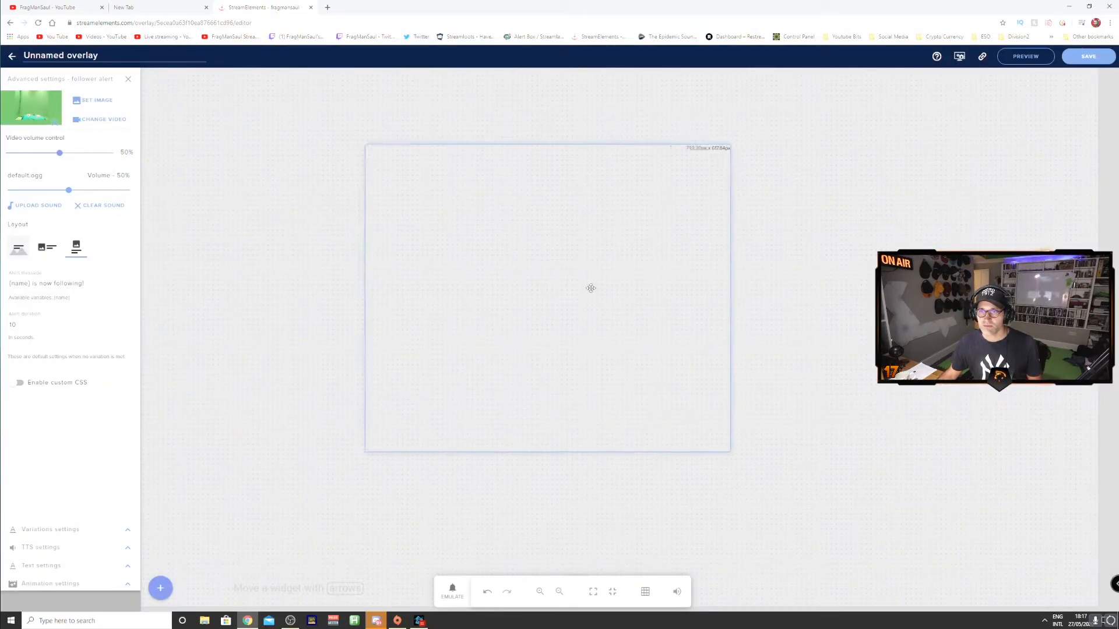
Step: Move the AlertBox to the middle of the overlay canvas and copy the overlay URL
left_click_drag(557, 306, 563, 306)
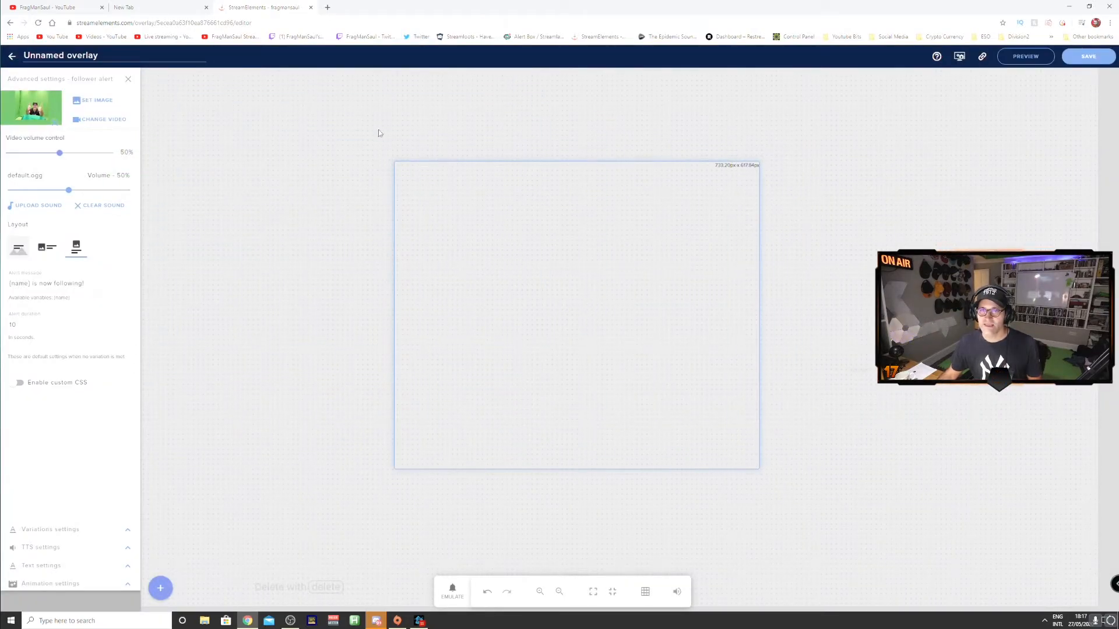
left_click(983, 58)
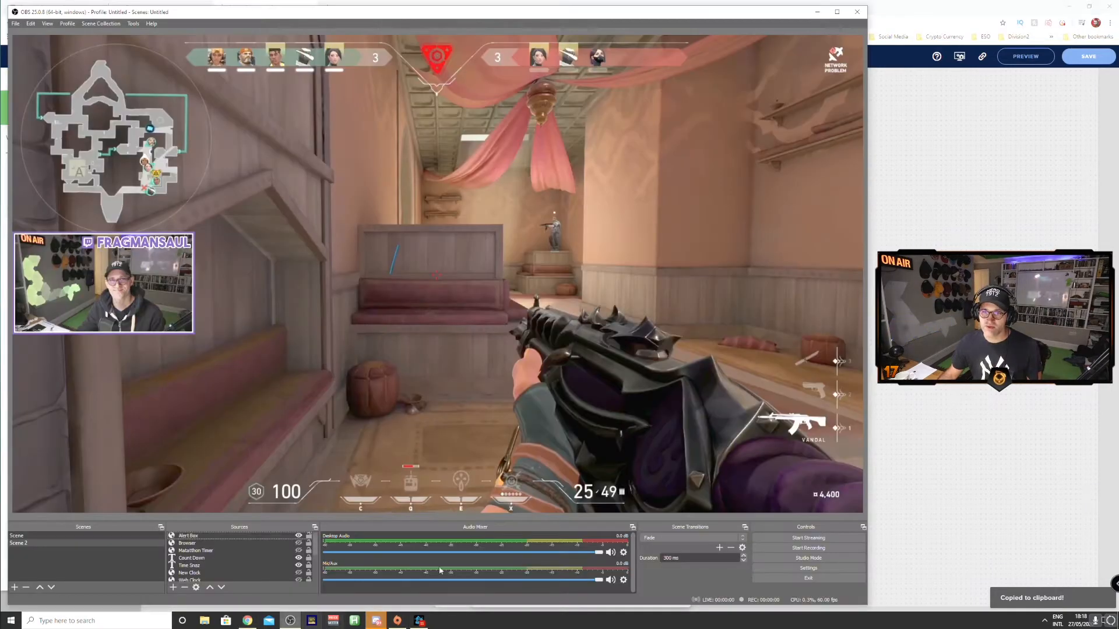
Step: Switch to OBS, add a browser source named FOLLOW ALERT using the overlay URL at width 1920, and move it to the scene's middle
left_click(290, 621)
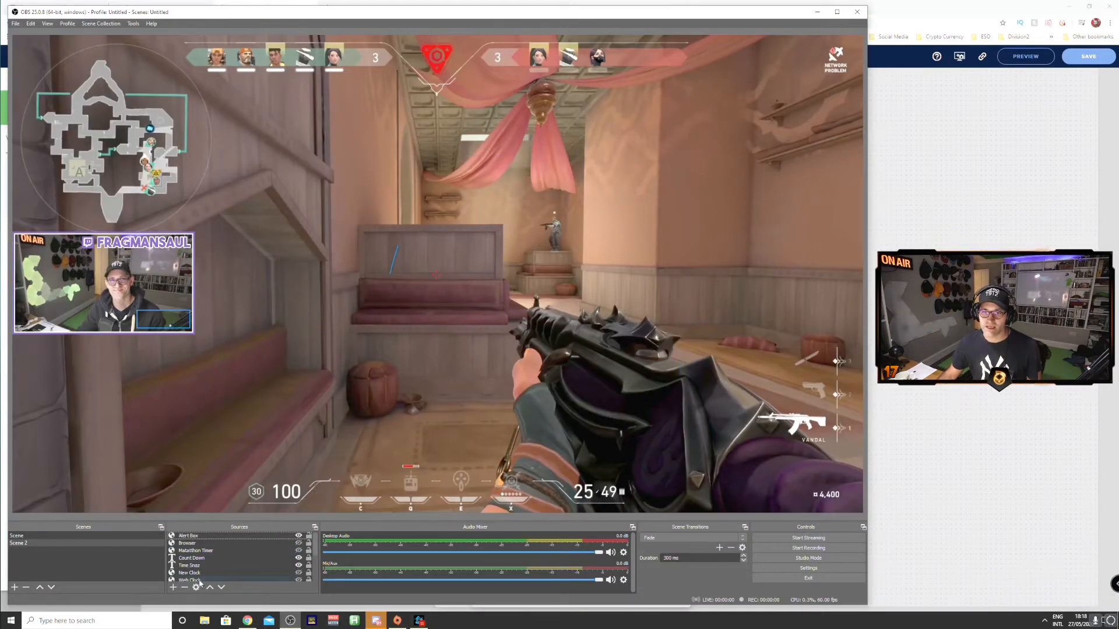
left_click(174, 587)
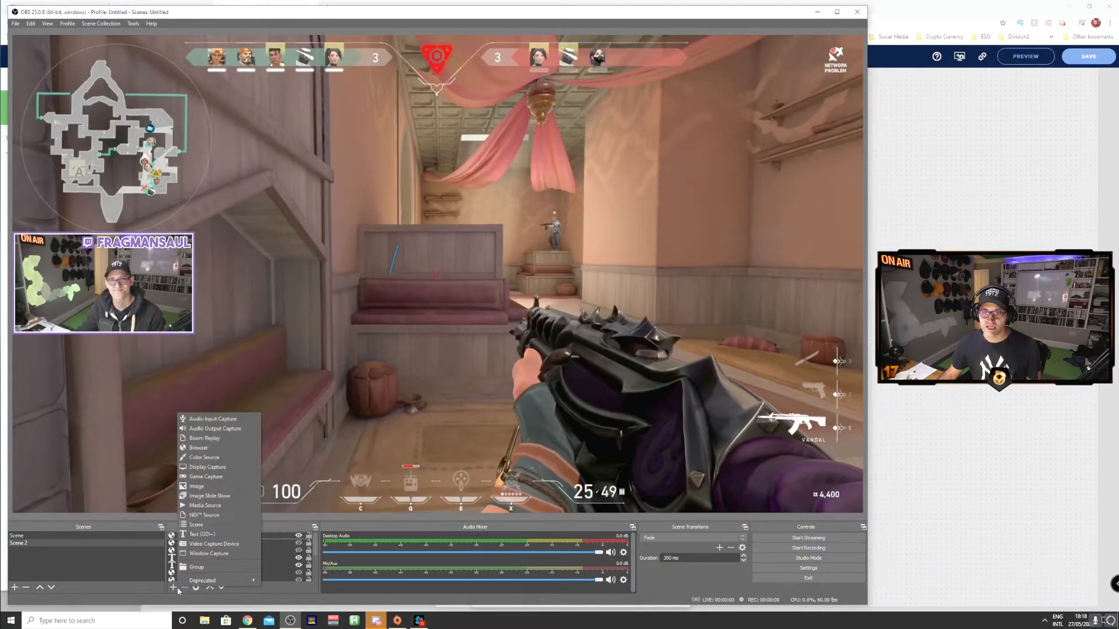
left_click(223, 447)
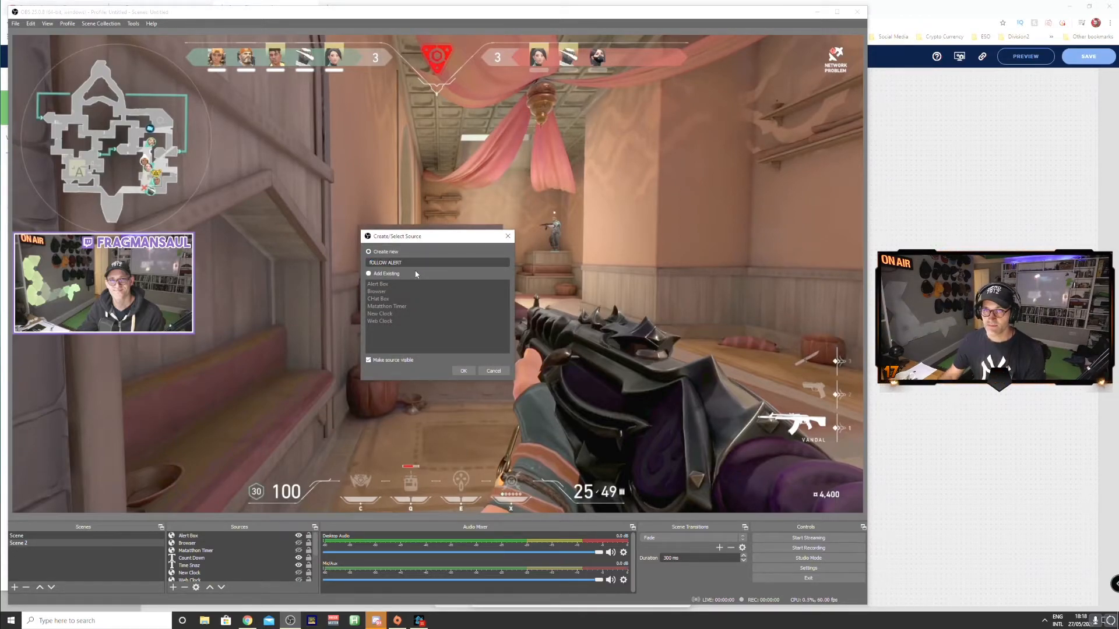
left_click(463, 371)
left_click_drag(437, 345, 303, 360)
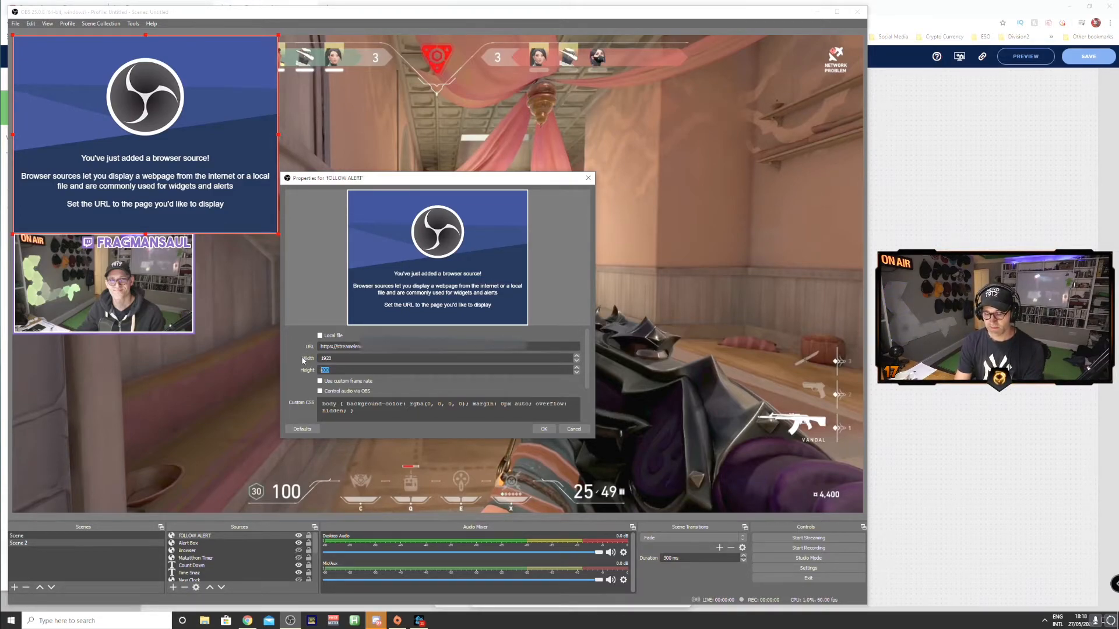
left_click(543, 429)
left_click_drag(439, 291, 550, 363)
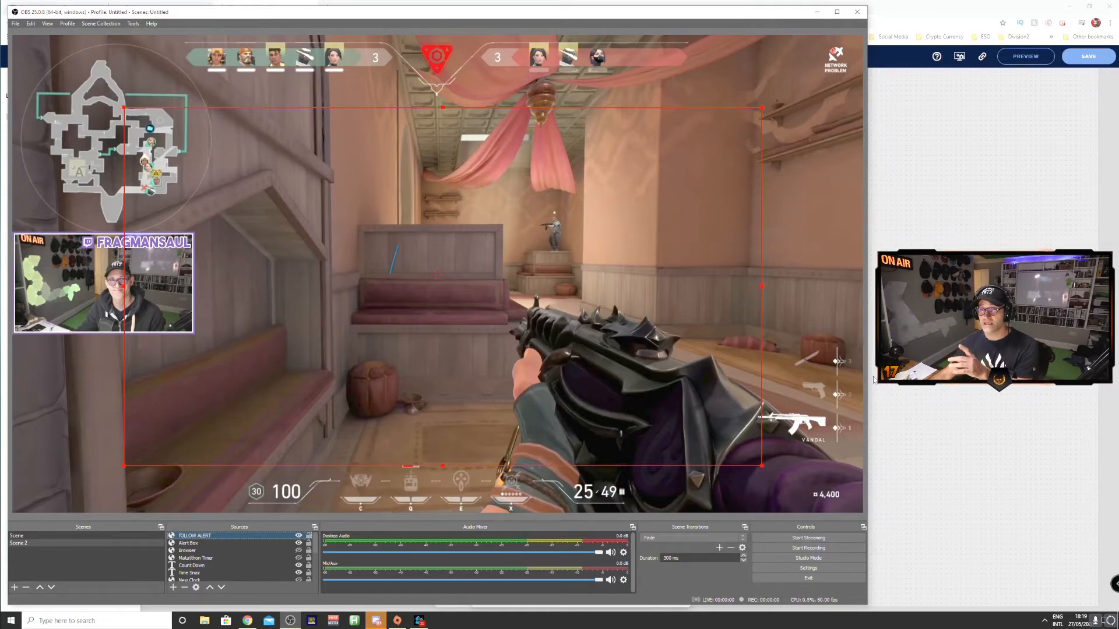
Step: Emulate a follower event in the StreamElements overlay and check how the alert plays in OBS
key("alt+Tab")
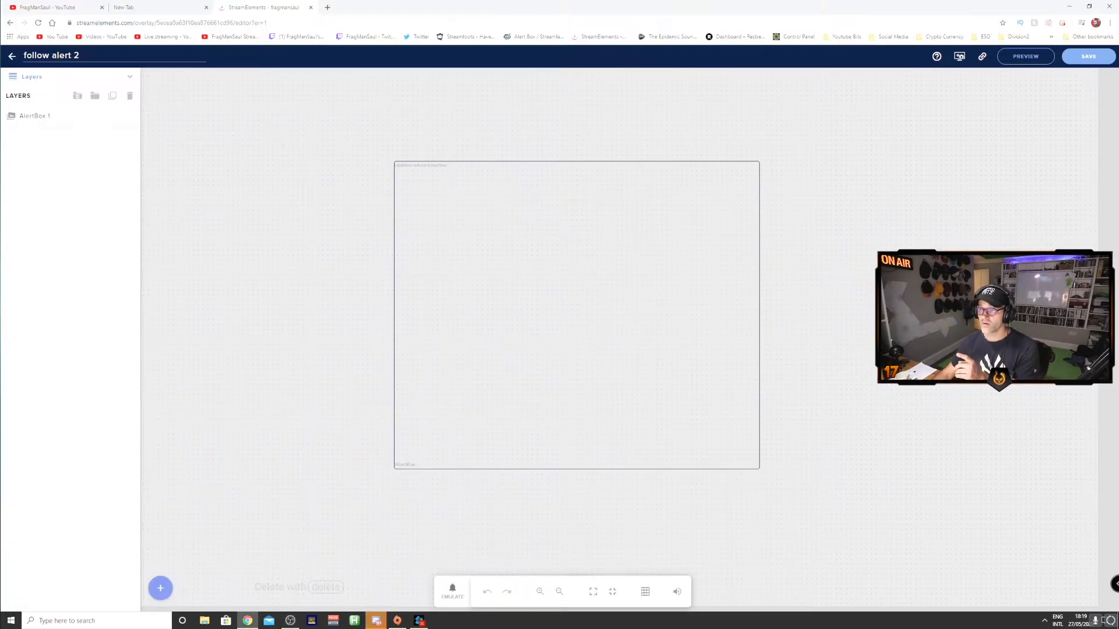
left_click(248, 622)
left_click(248, 623)
left_click(290, 621)
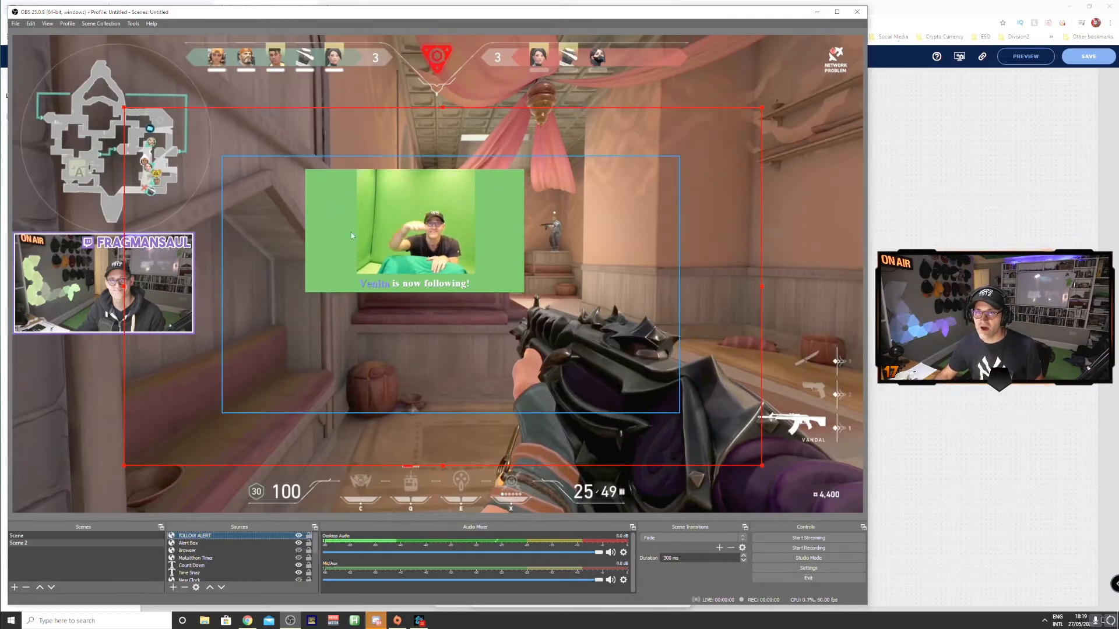
Step: Switch to StreamElements, enlarge the AlertBox to fill more of the overlay, and reposition it on the canvas
left_click(909, 285)
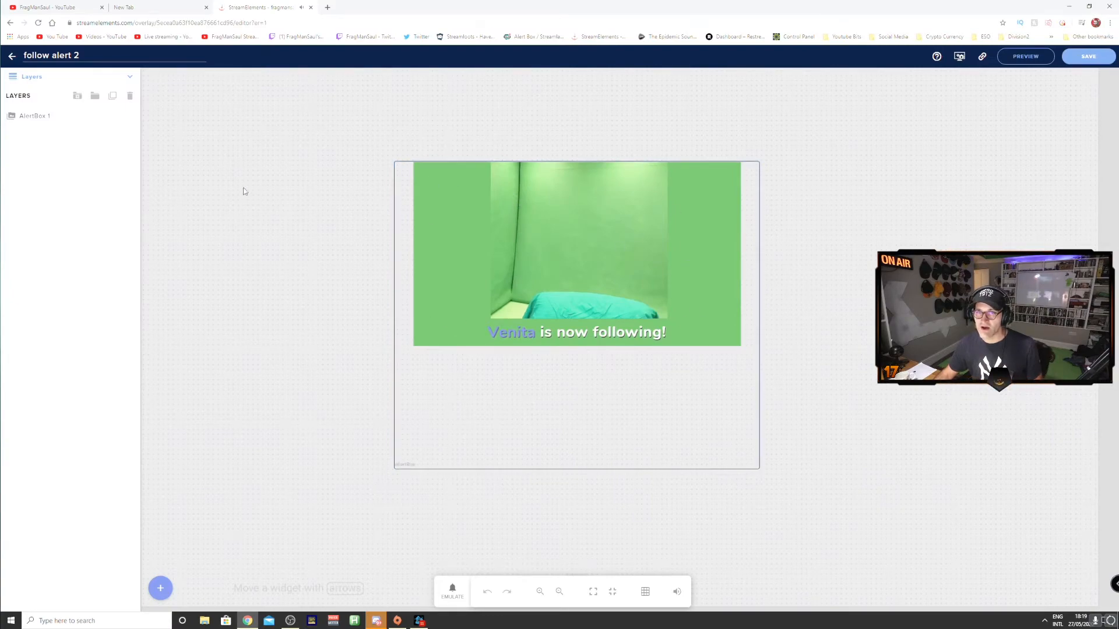
left_click(559, 593)
left_click(559, 593)
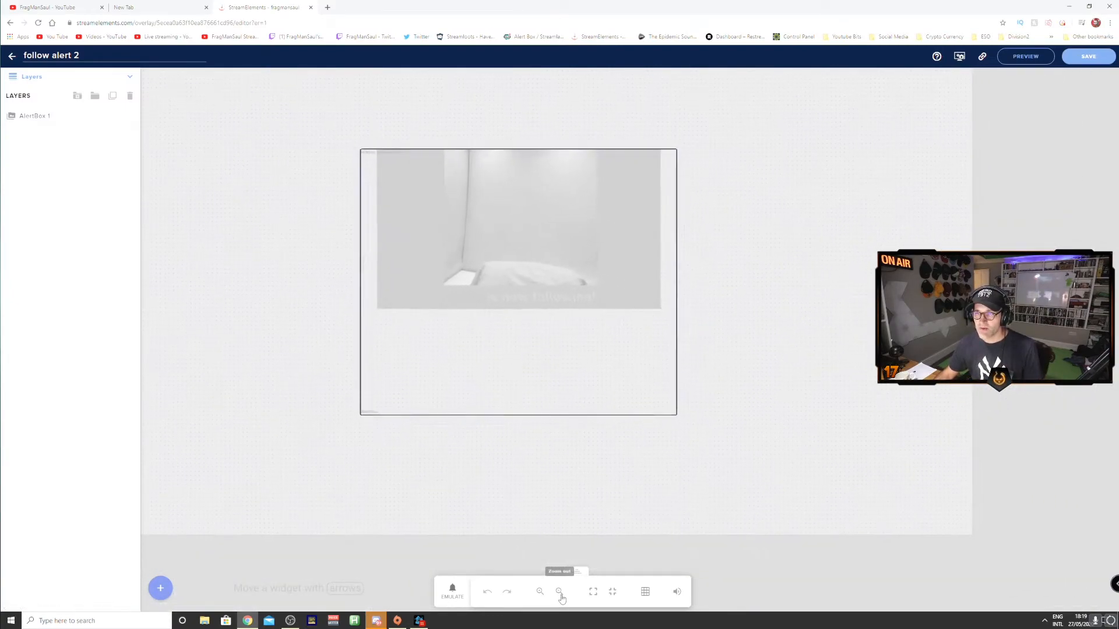
left_click(559, 593)
left_click(447, 307)
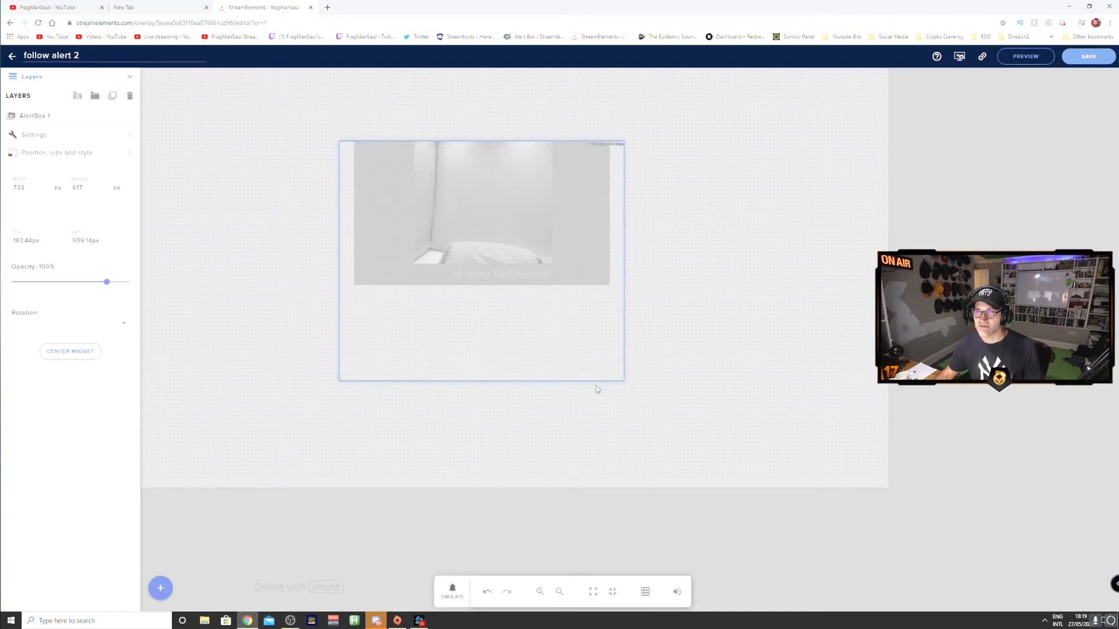
left_click_drag(623, 380, 793, 473)
left_click_drag(748, 421, 677, 376)
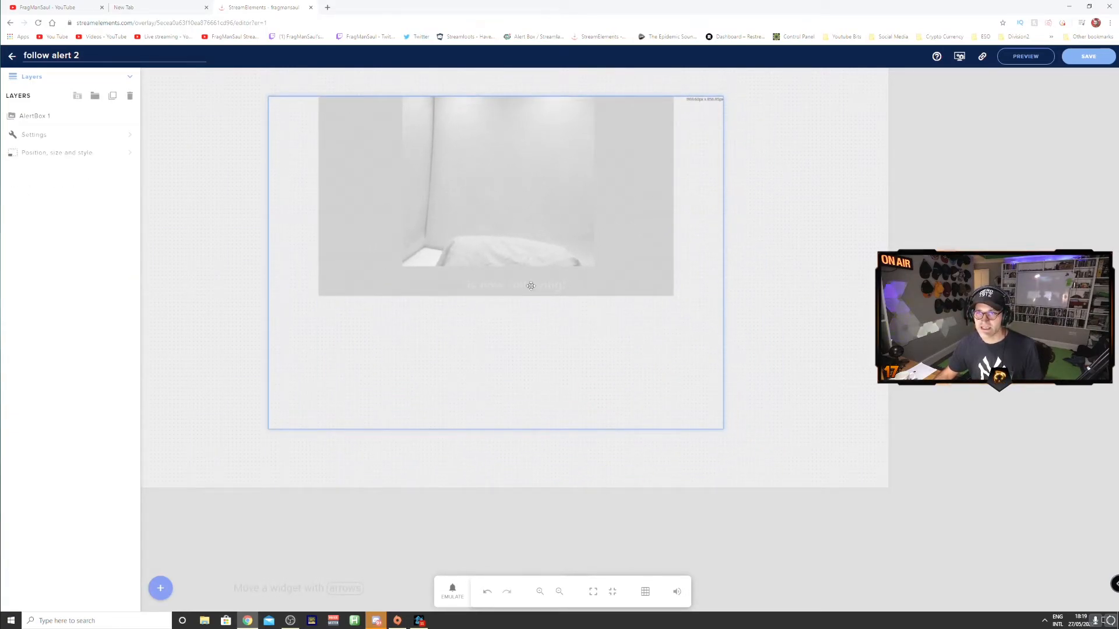
left_click_drag(527, 330, 623, 347)
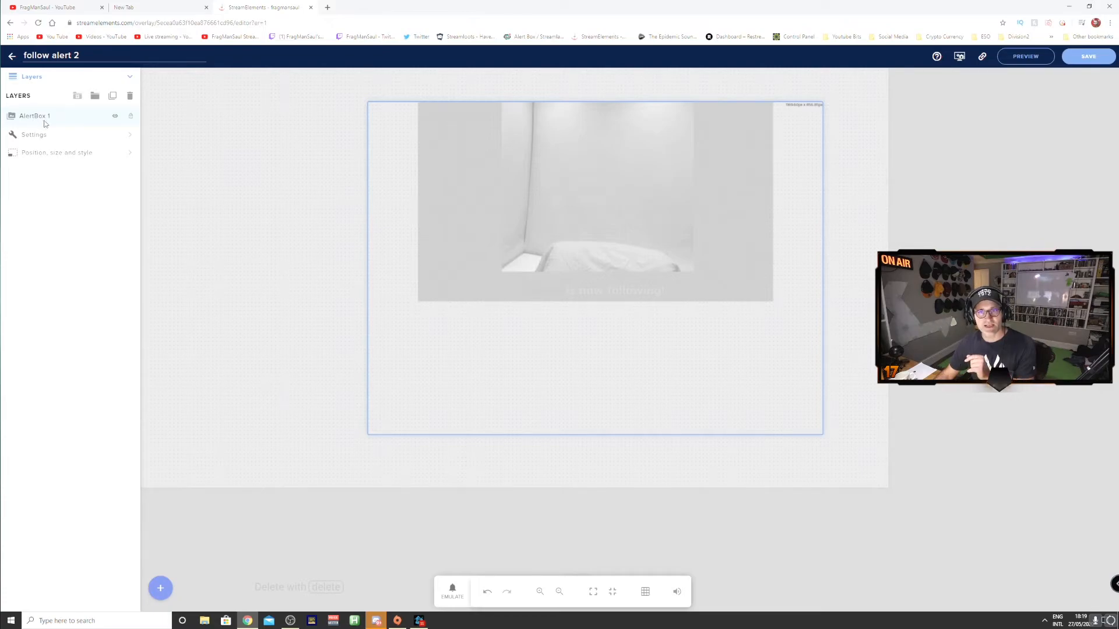
Step: Give the follower alert text a top margin of -200 and a left margin of -900, and align it left
left_click(83, 137)
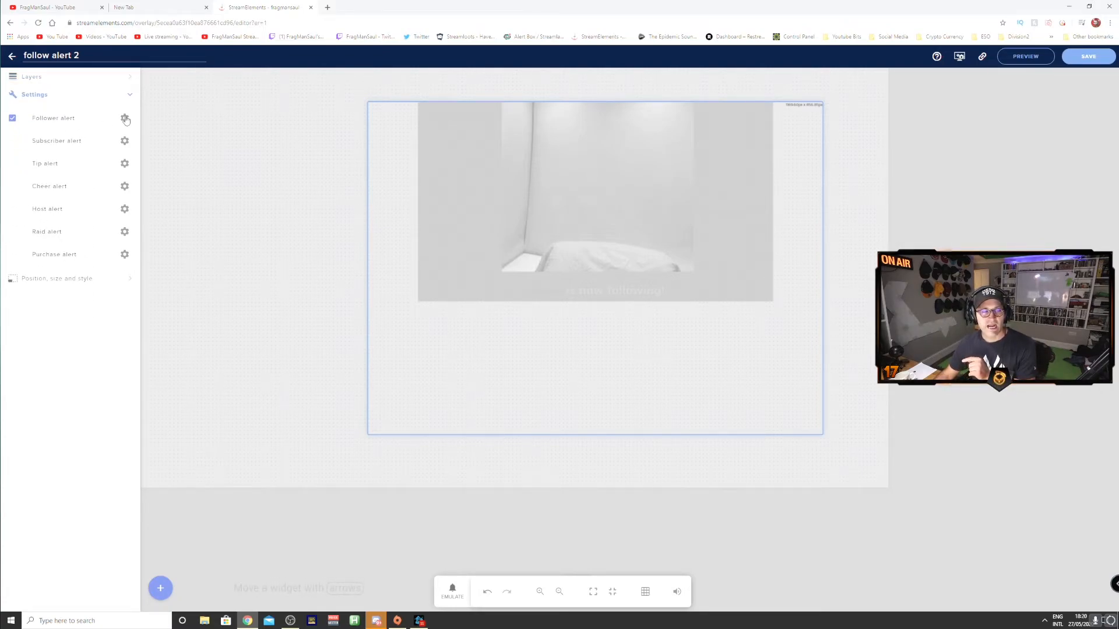
left_click(125, 118)
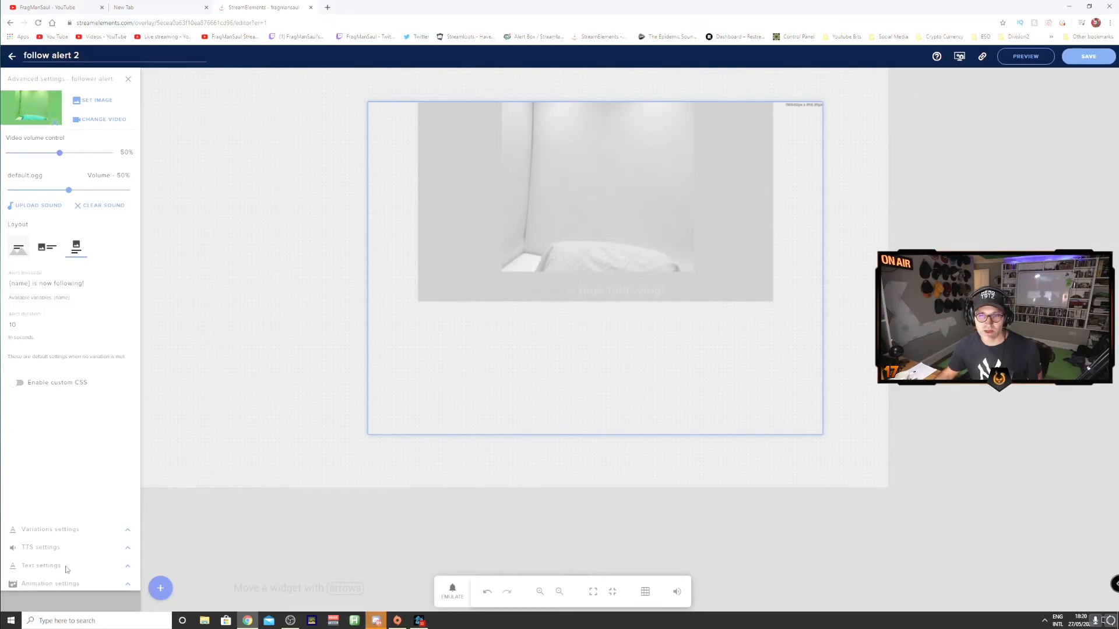
left_click(130, 568)
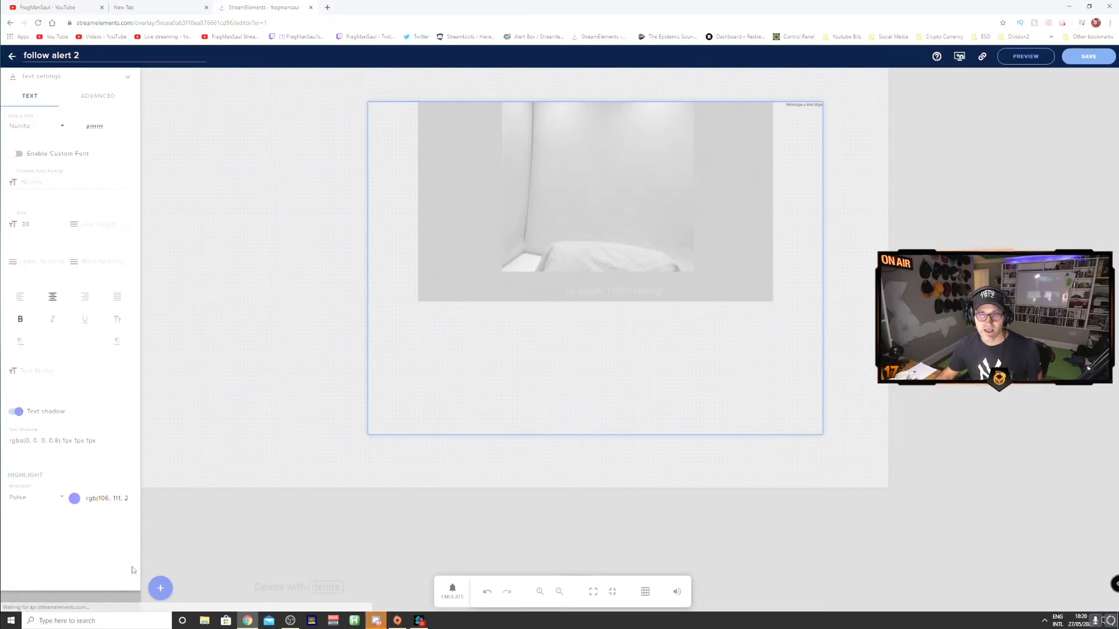
left_click(98, 95)
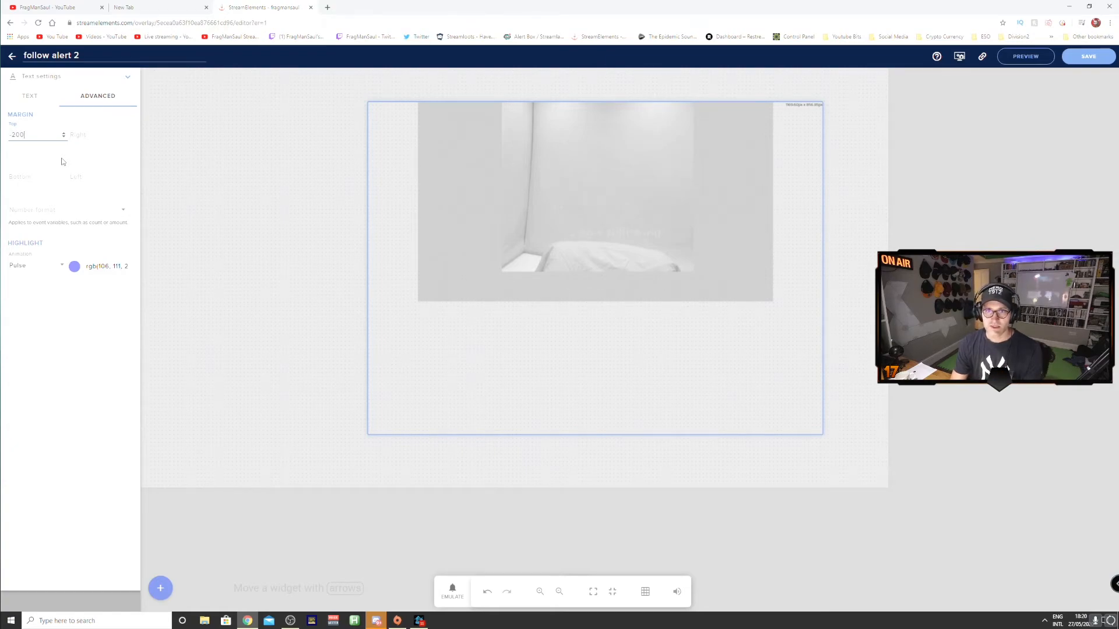
type("-90")
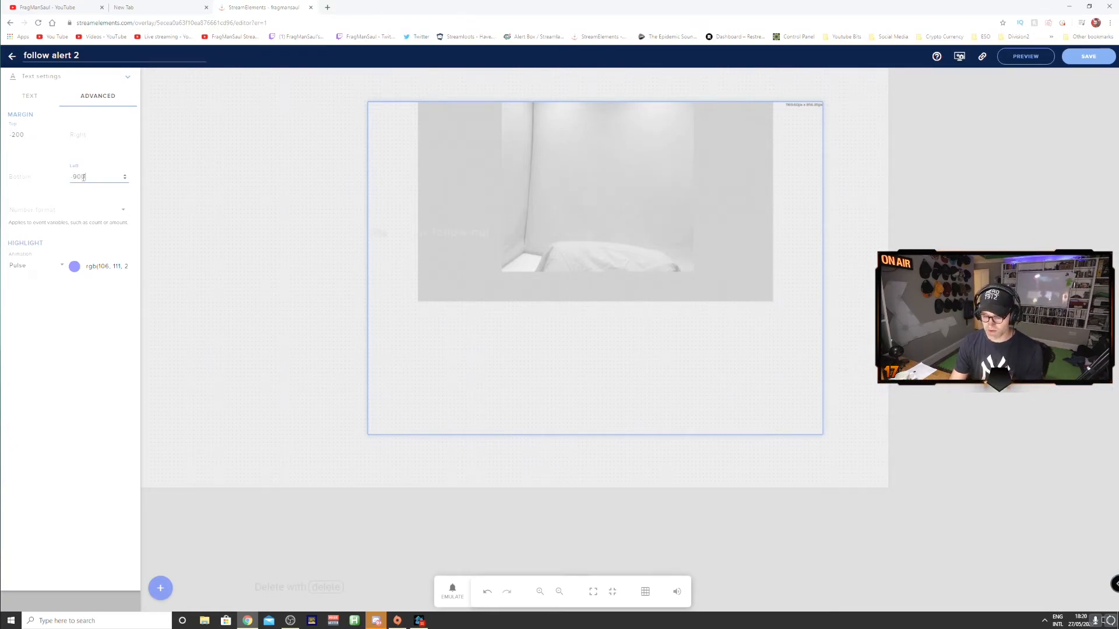
left_click(27, 100)
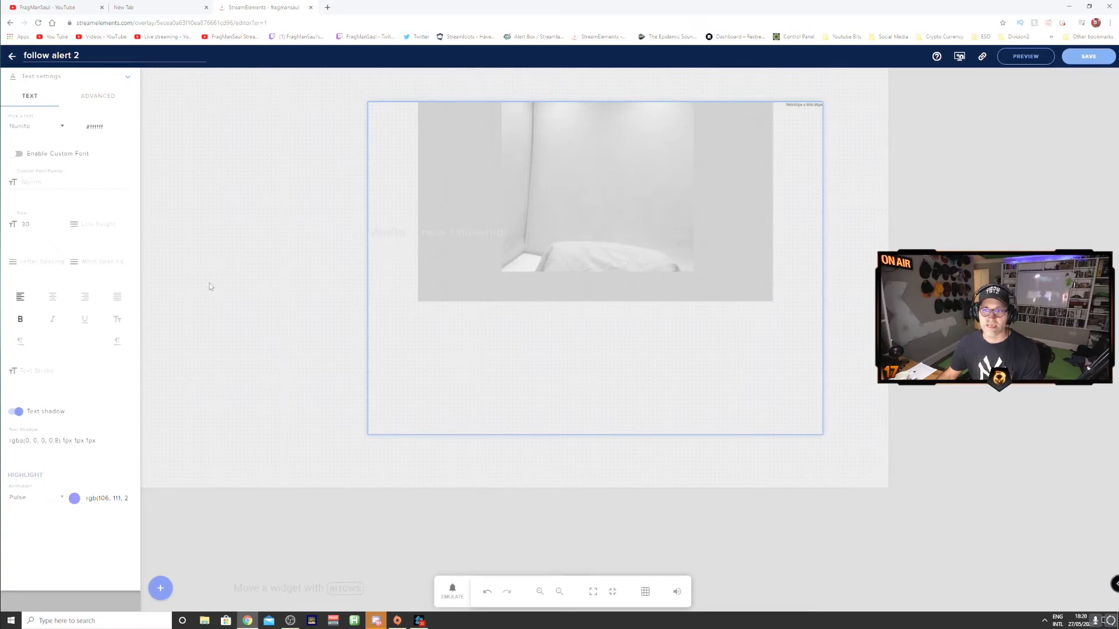
Step: Emulate a follower event with the new text position and check the alert in OBS
left_click(452, 599)
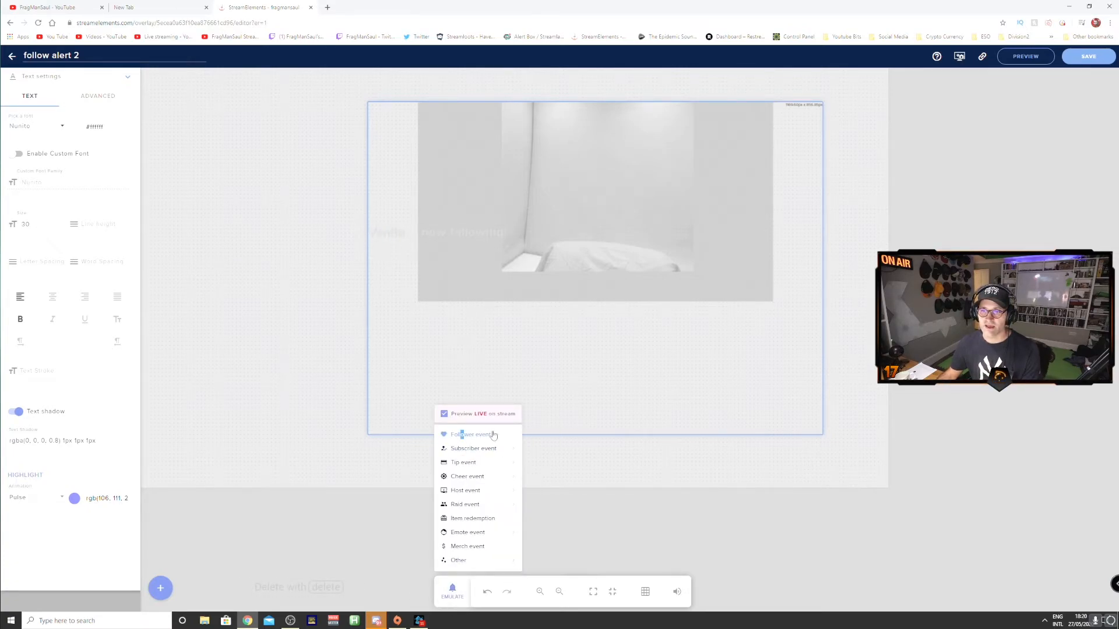
left_click(483, 434)
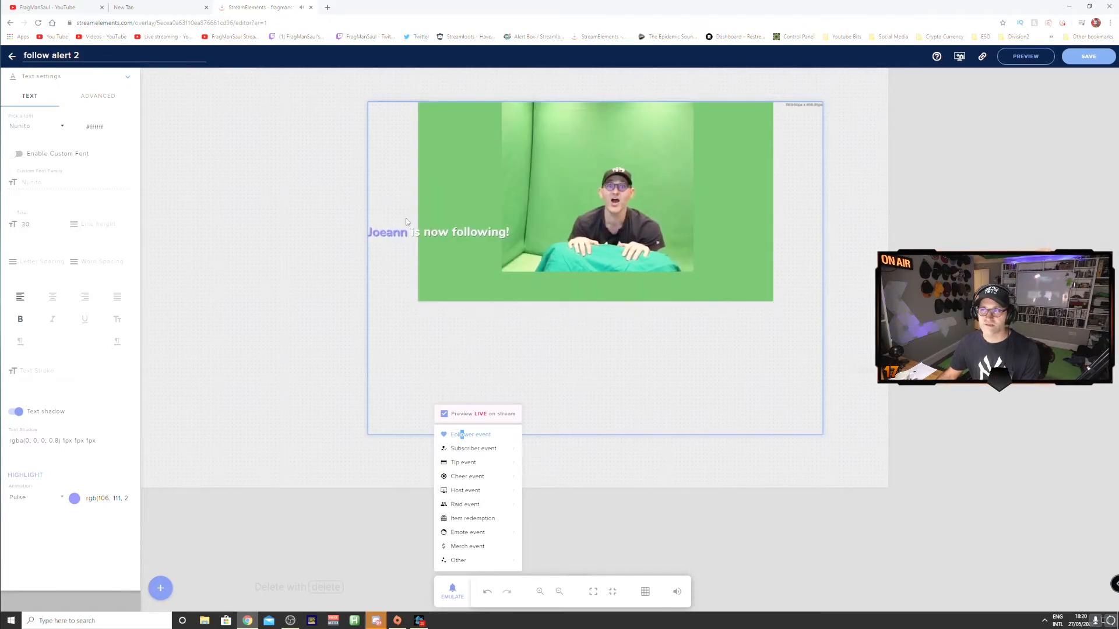
left_click(312, 622)
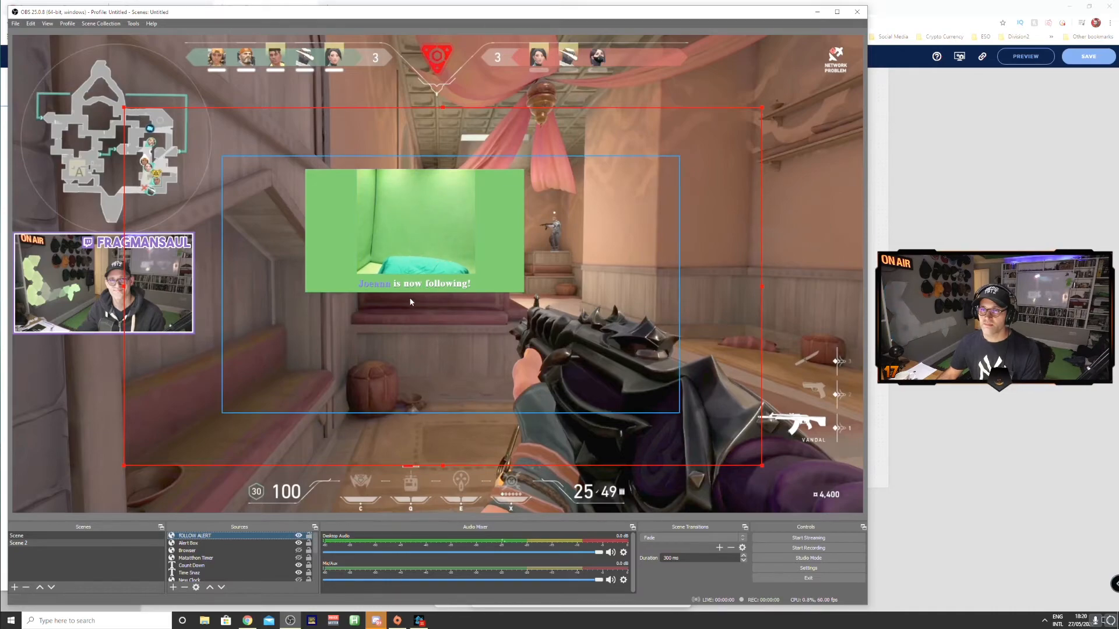
Step: Save the overlay in StreamElements, emulate another follower event, and switch to OBS to check the updated alert
left_click(922, 244)
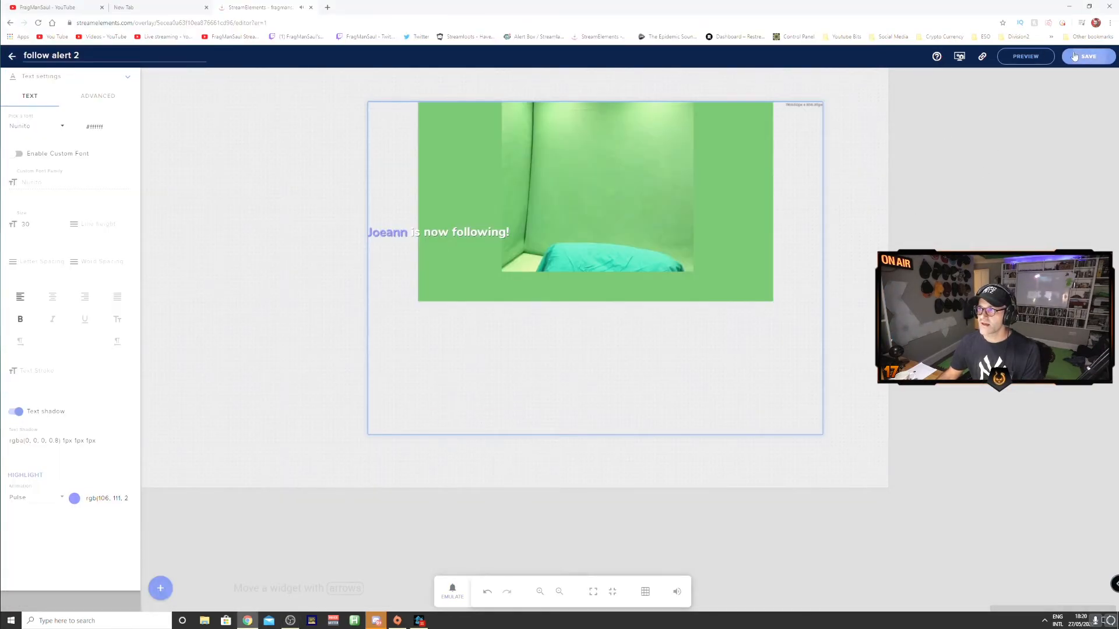
left_click(452, 591)
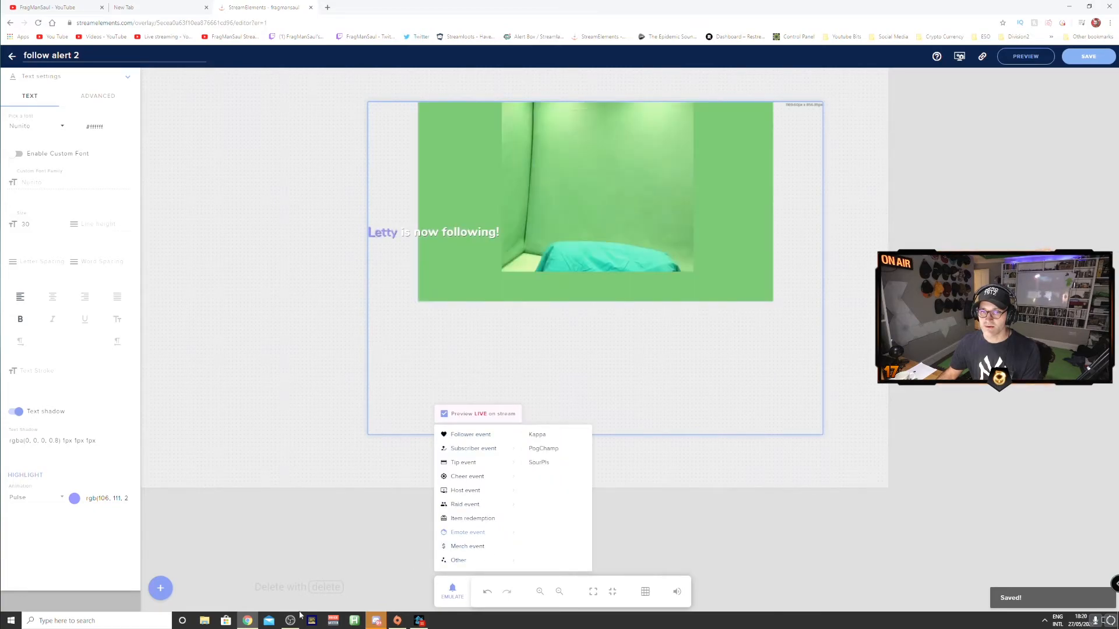
key("alt+Tab")
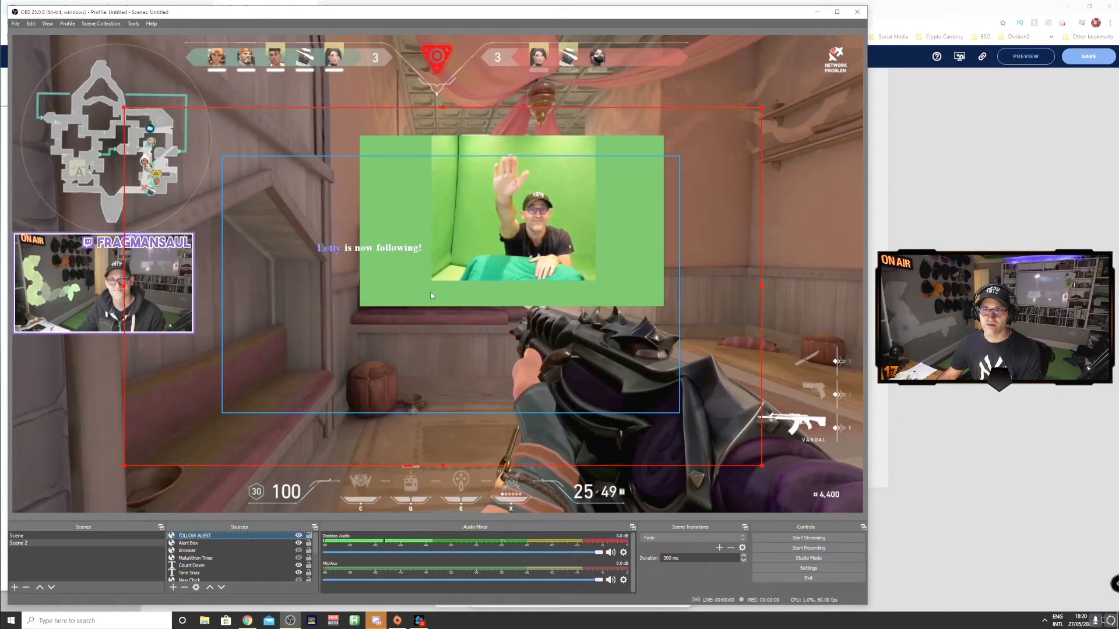
Step: Scale down the FOLLOW ALERT source and place it so the alert plays along the upper edge of the webcam frame
left_click_drag(431, 296, 364, 283)
left_click_drag(676, 94, 320, 336)
left_click_drag(244, 418, 162, 297)
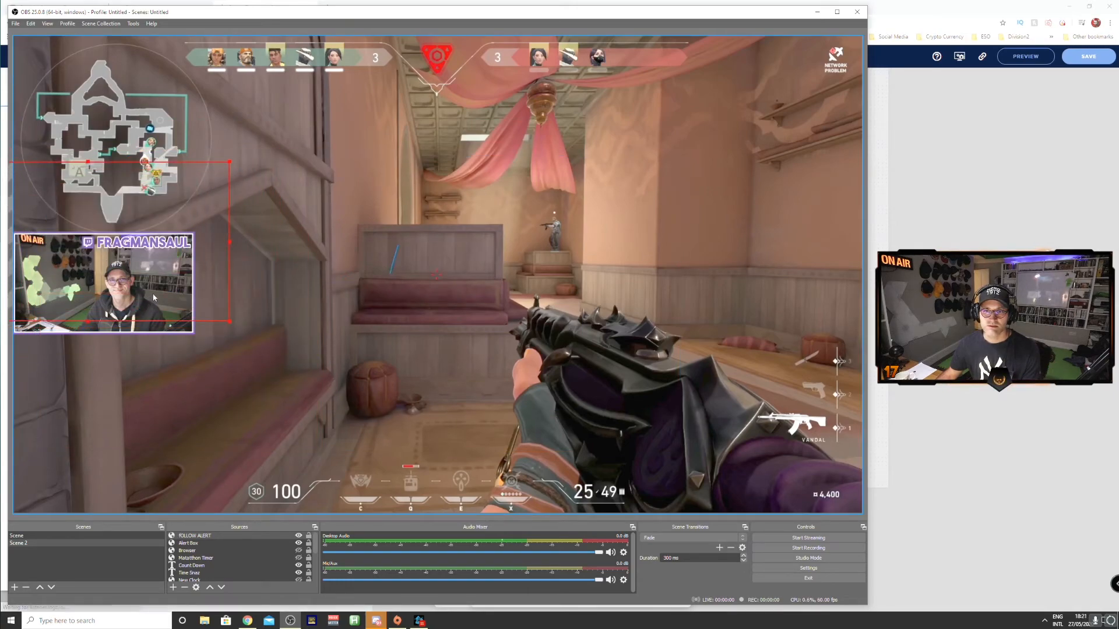
left_click_drag(236, 166, 251, 195)
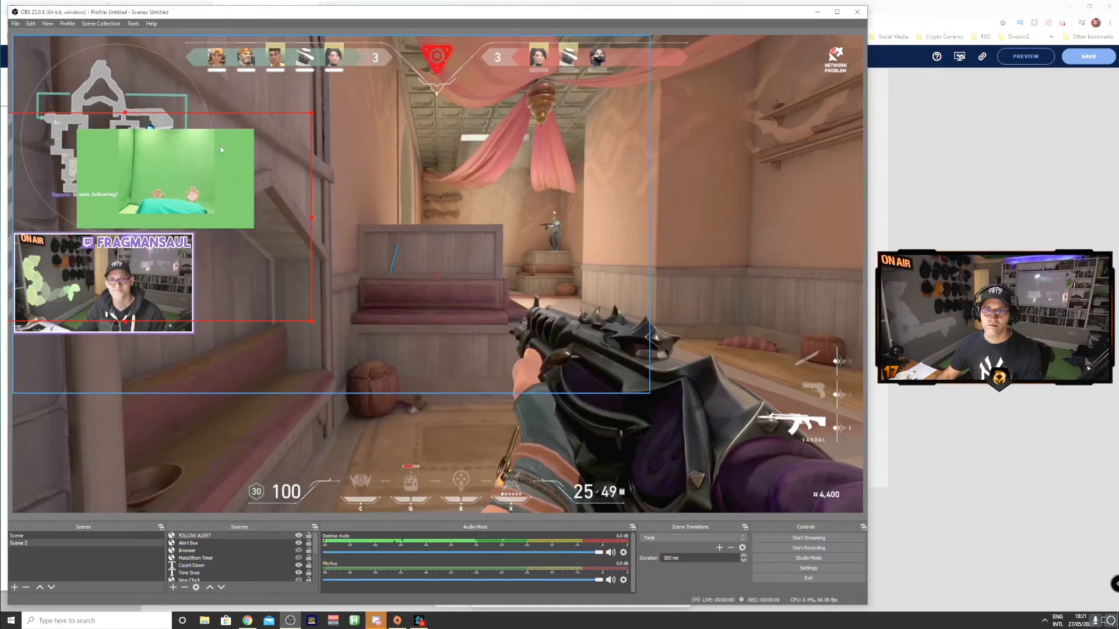
left_click_drag(195, 167, 165, 214)
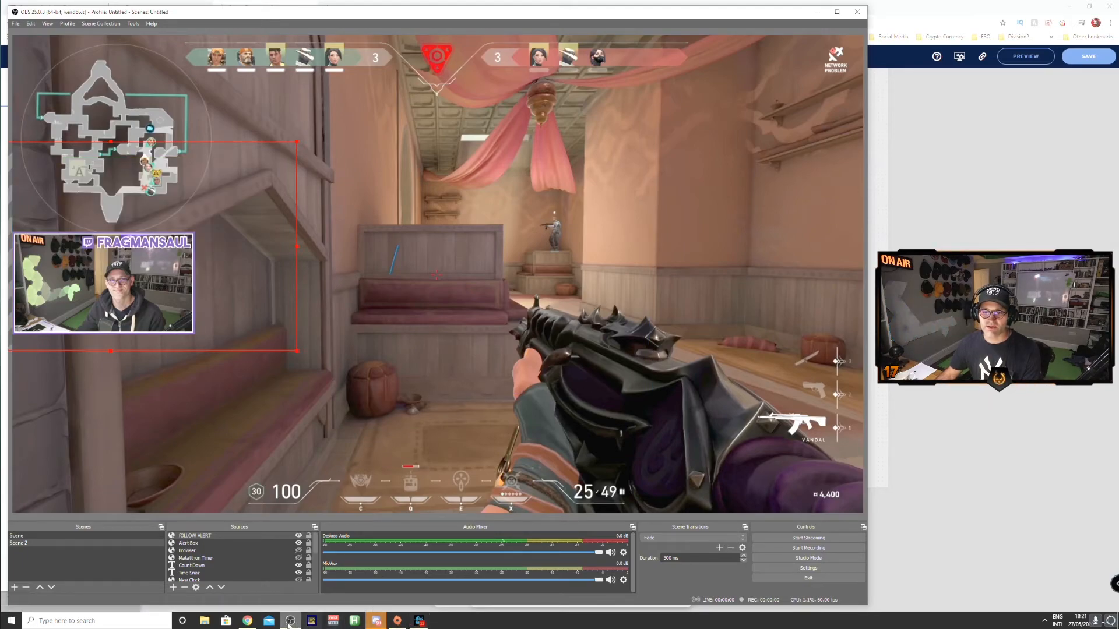
Step: Switch to StreamElements, set the follower alert's text size to 50, and save the overlay
left_click(247, 621)
right_click(247, 621)
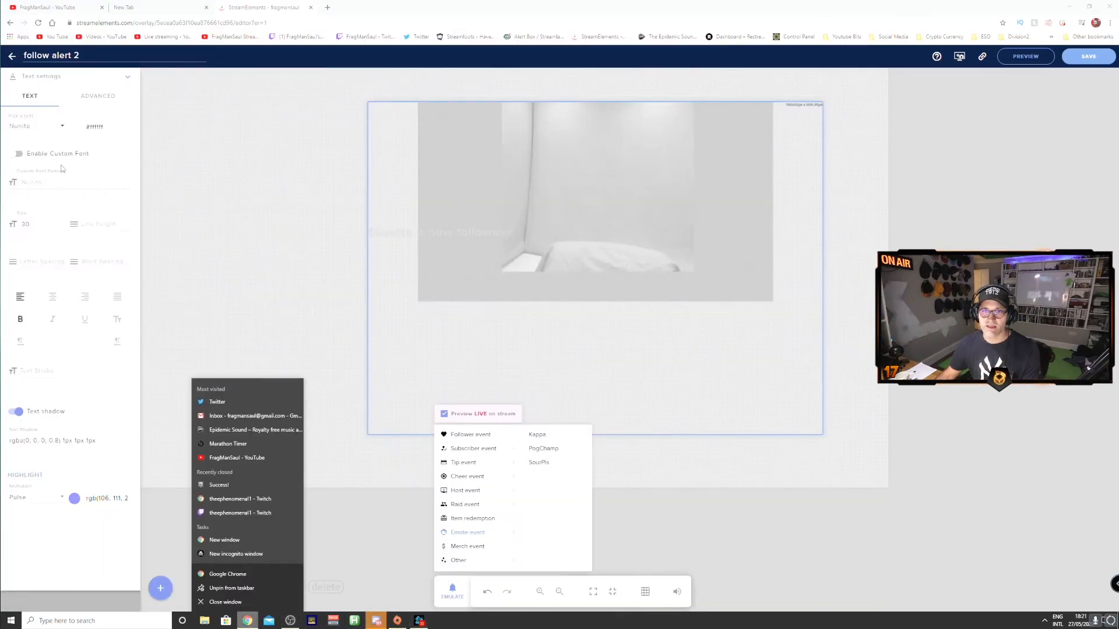
left_click(26, 224)
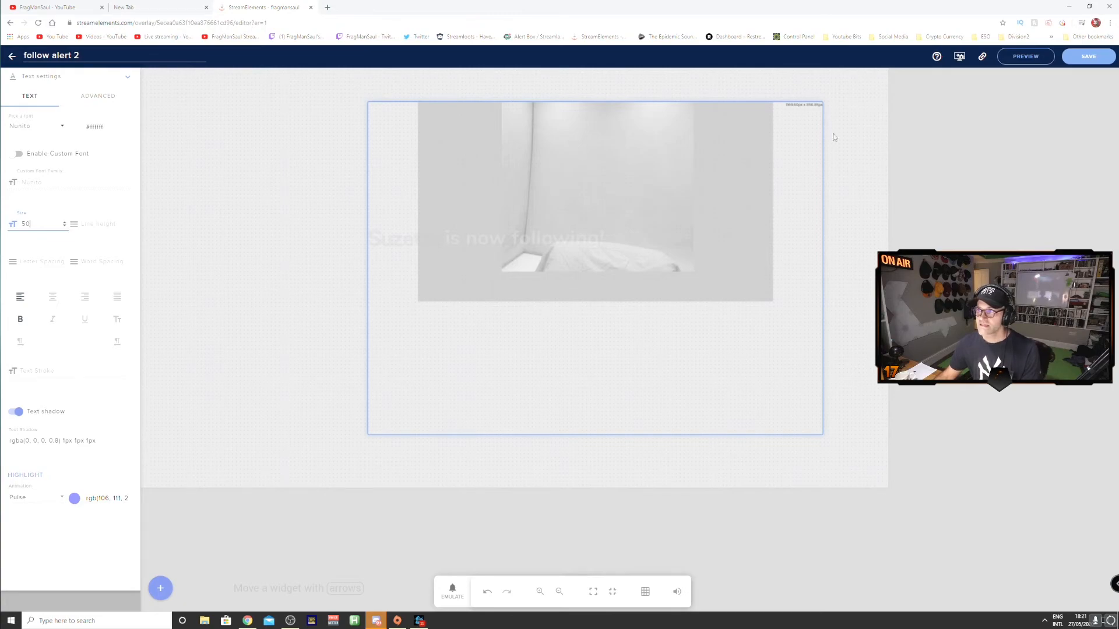
left_click(1079, 62)
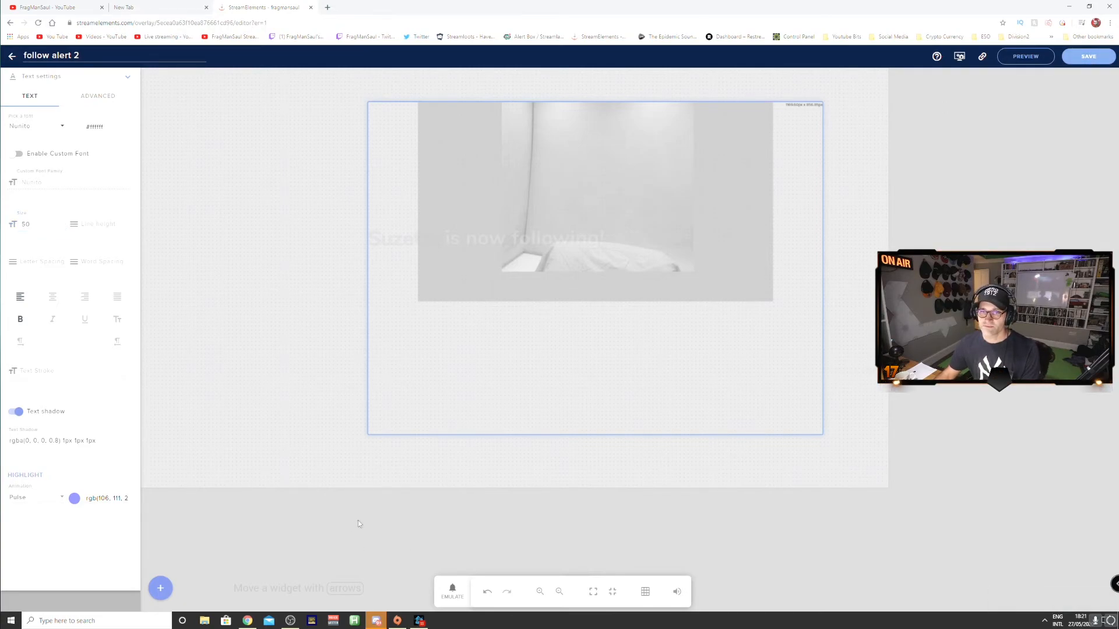
Step: Change the highlight color of the follower alert text to orange and save the overlay
left_click(74, 498)
left_click_drag(112, 534, 118, 565)
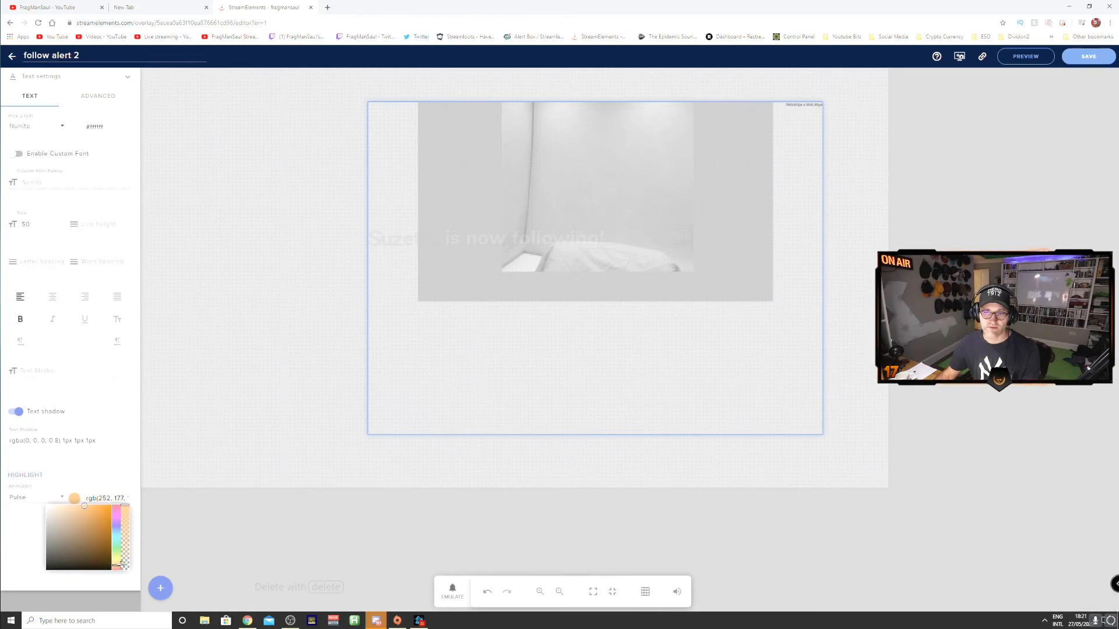
left_click(140, 460)
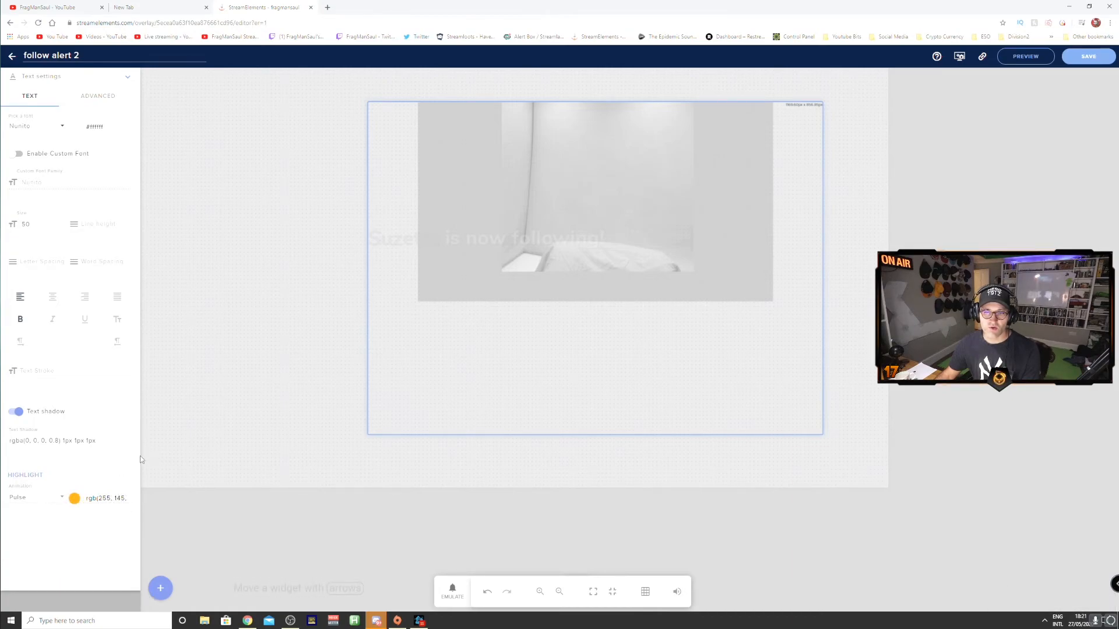
left_click(1095, 58)
Step: Emulate a follower event and check the larger text and orange highlight in OBS
left_click(452, 590)
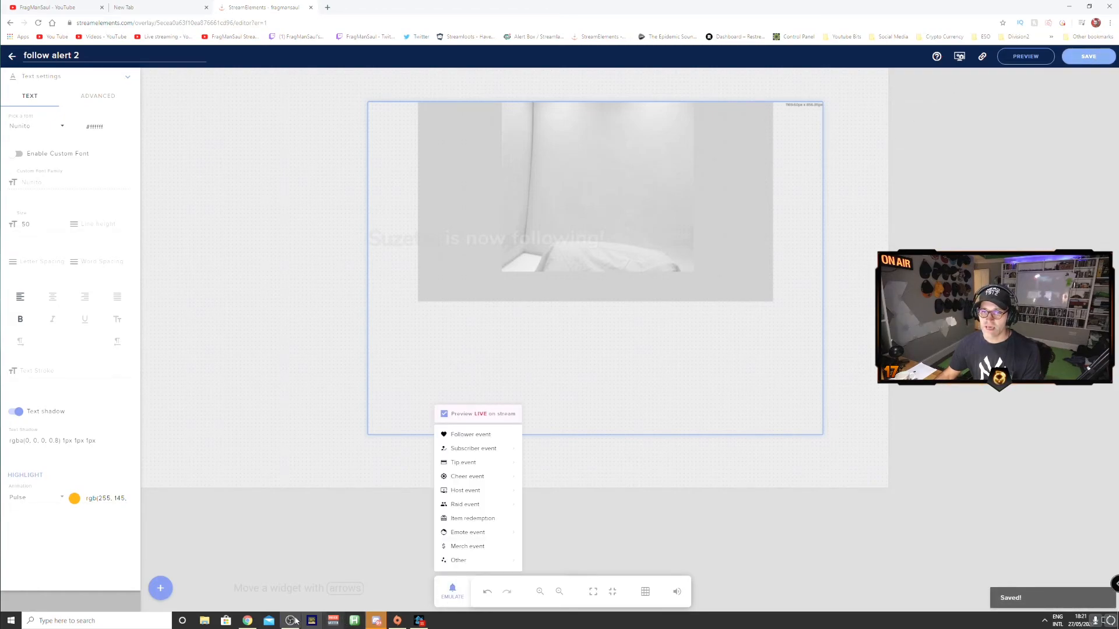
left_click(454, 437)
left_click(290, 621)
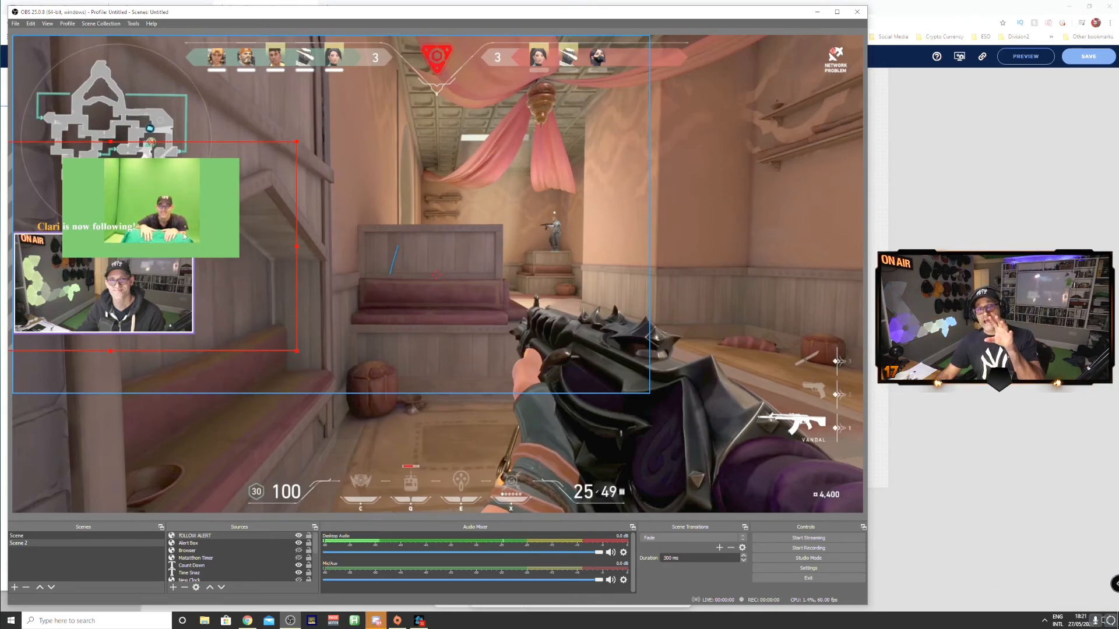
Step: Add a Chroma Key effect filter with its default name to the FOLLOW ALERT source, check the keyed alert, and close the filters
right_click(232, 537)
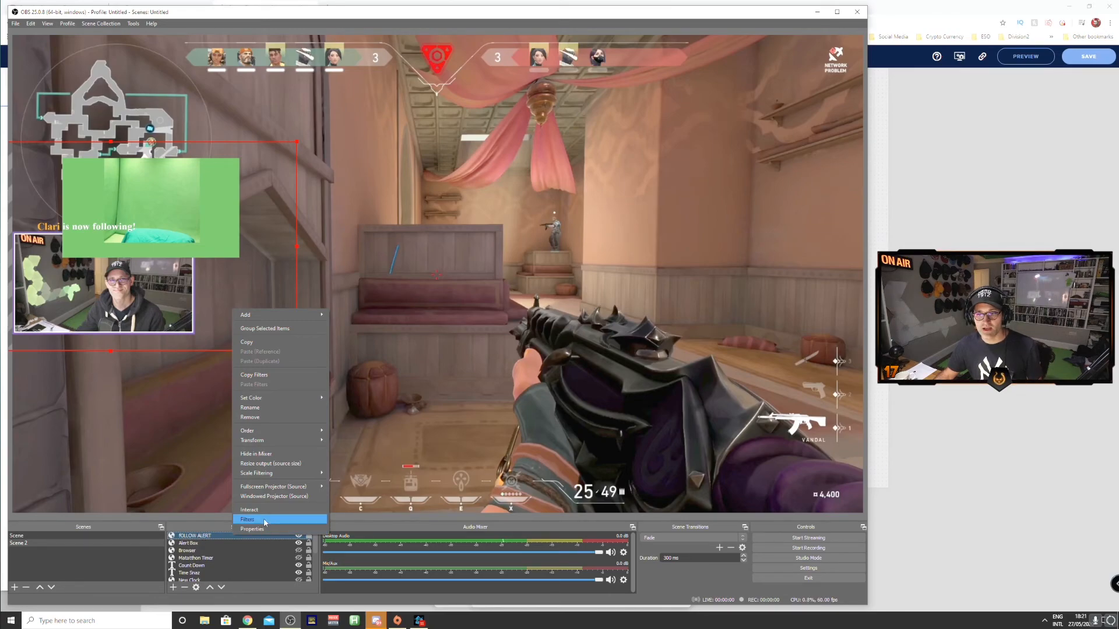
left_click(265, 520)
left_click(258, 460)
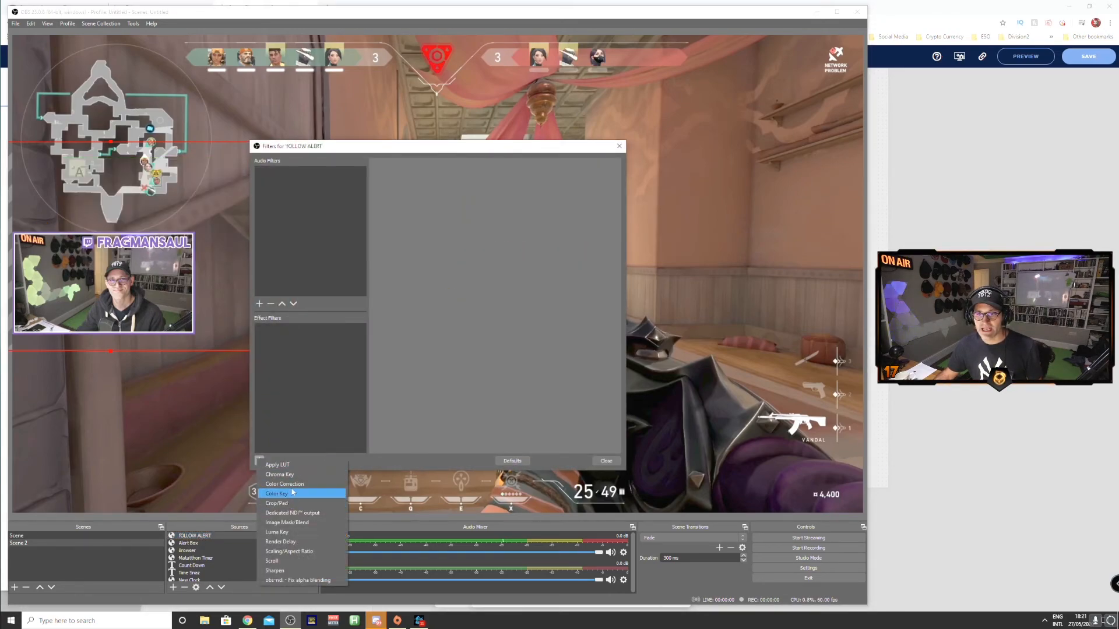
left_click(303, 474)
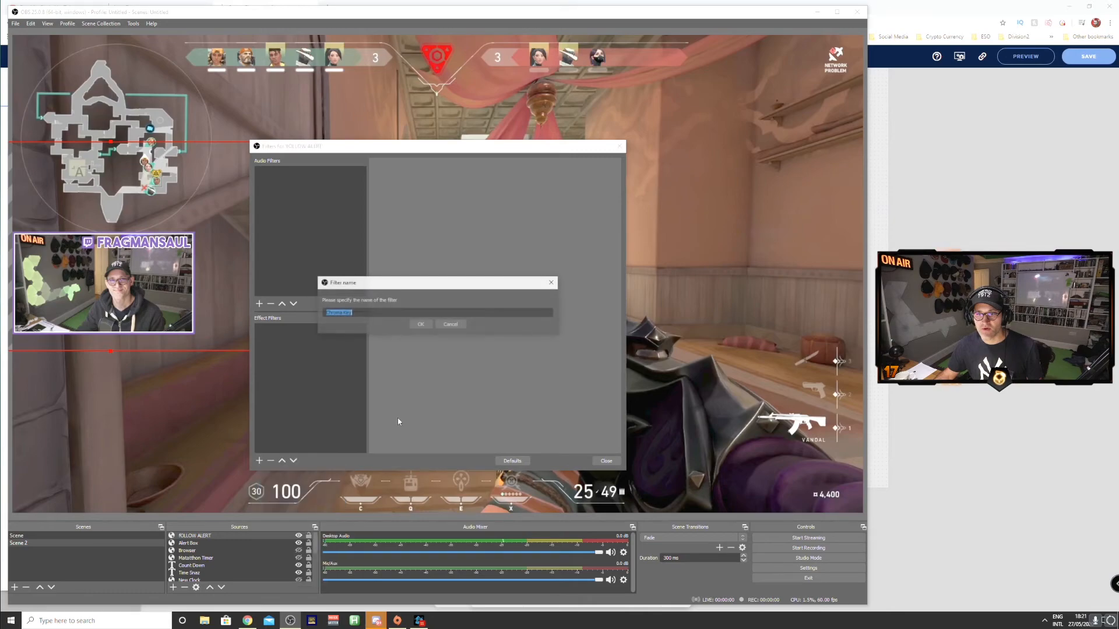
left_click(417, 320)
left_click_drag(408, 146, 710, 114)
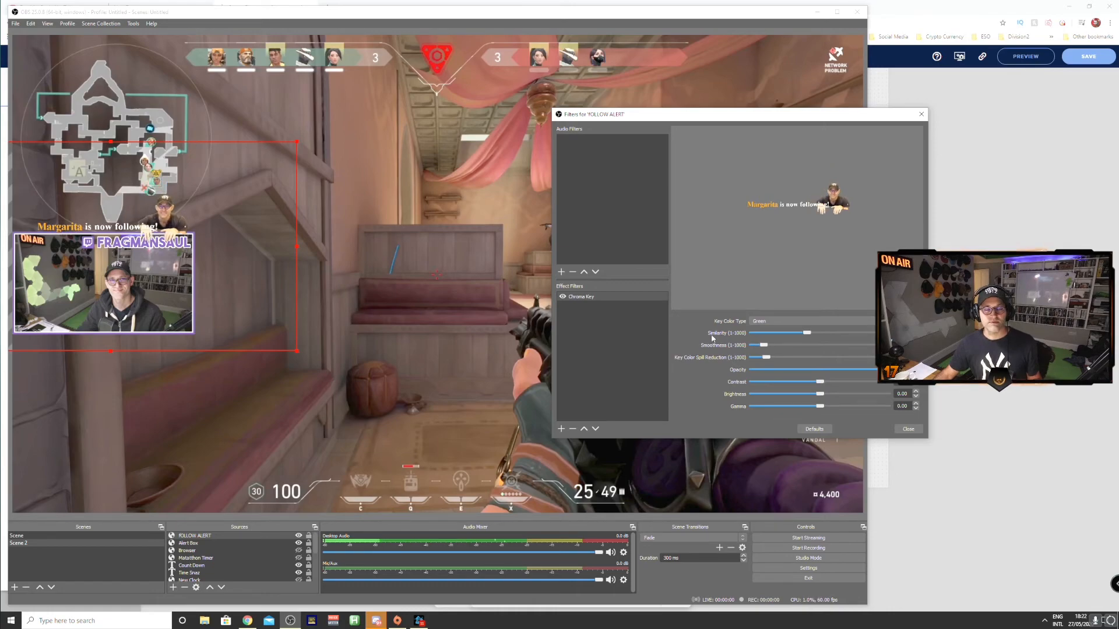
left_click(920, 430)
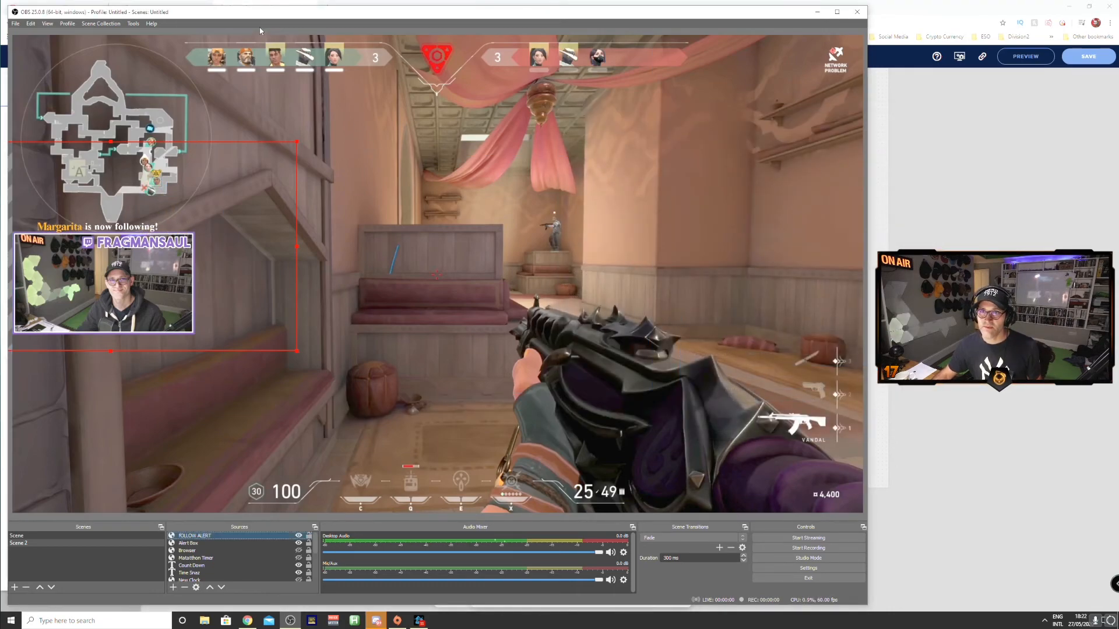